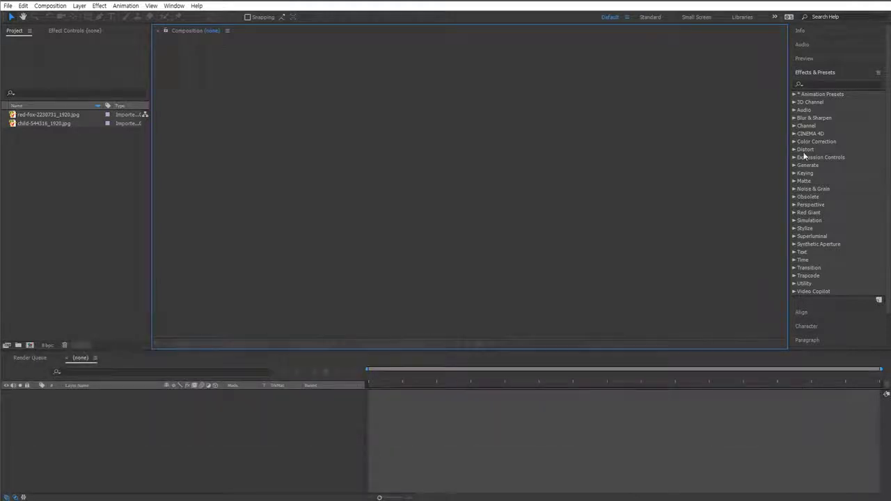
- Examine the Channel effects category, including the CC Composite and Solid Composite effects
left_click(793, 126)
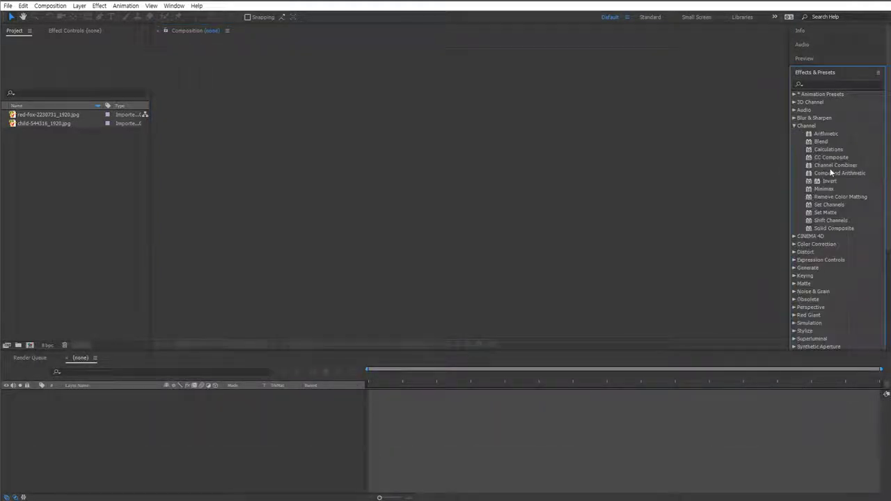
left_click(832, 158)
left_click(828, 227)
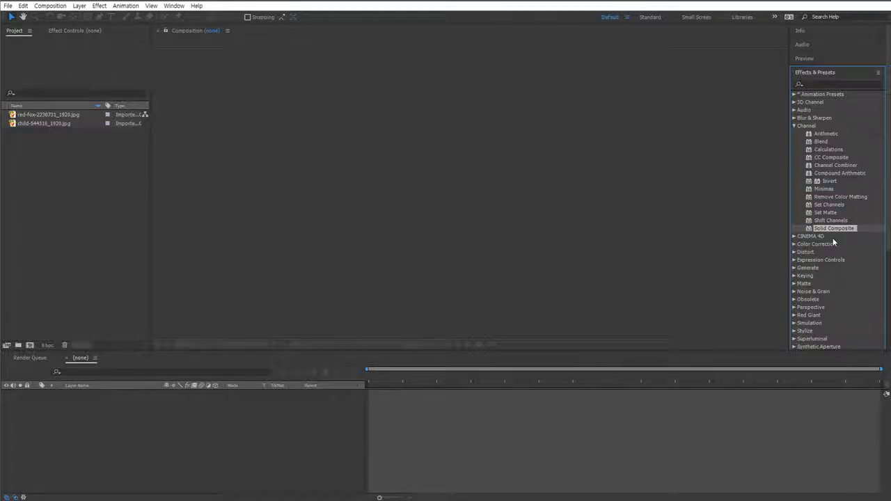
left_click(838, 159)
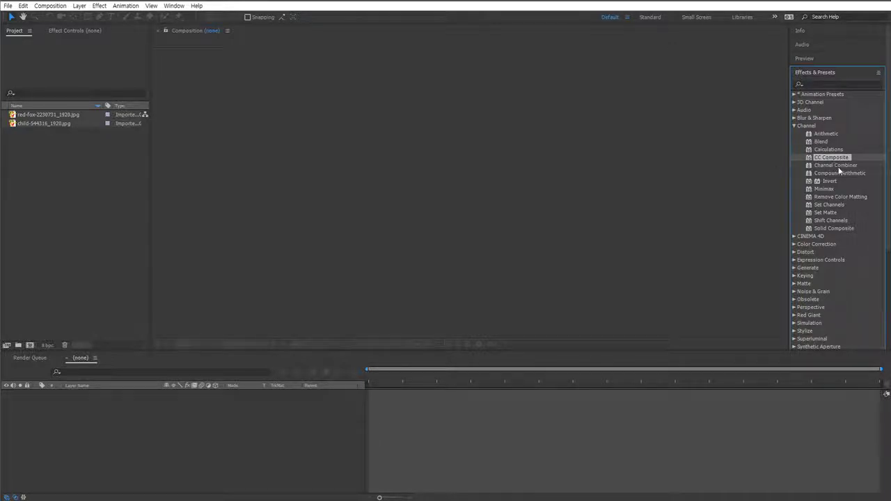
left_click(362, 203)
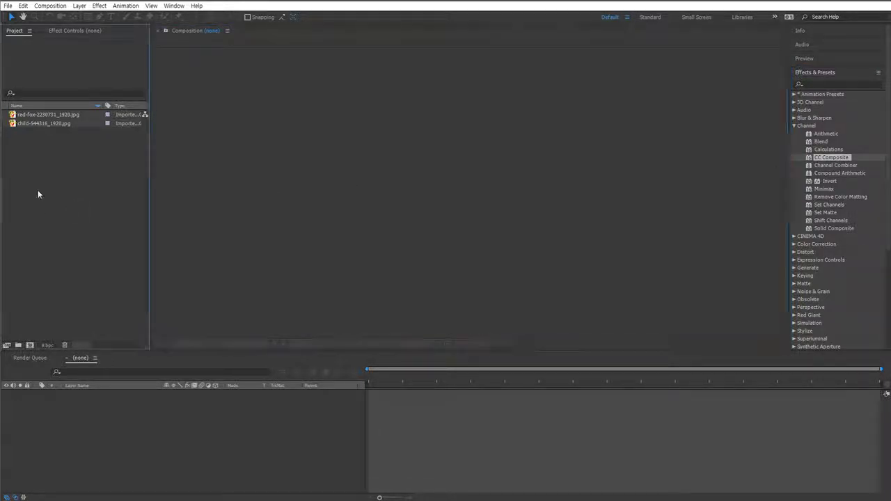
- Preview the child-544316_1920.jpg footage in an enlarged viewer, and close the preview
double_click(27, 123)
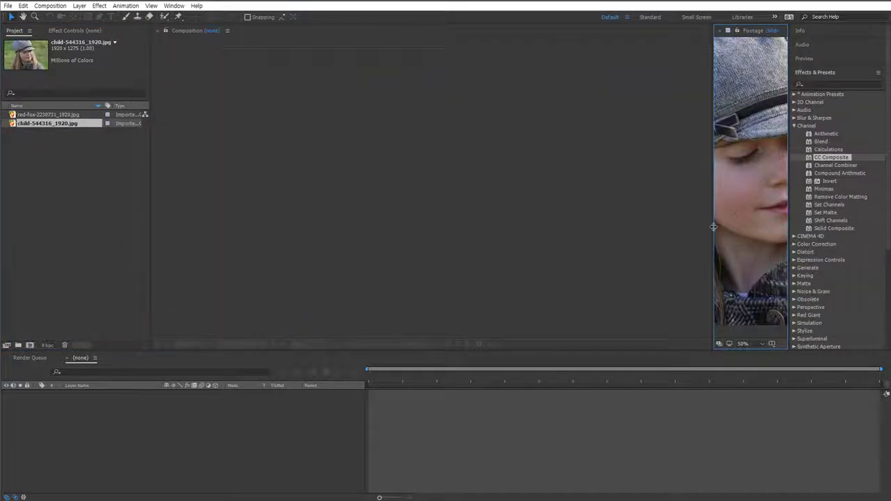
left_click_drag(711, 228, 402, 223)
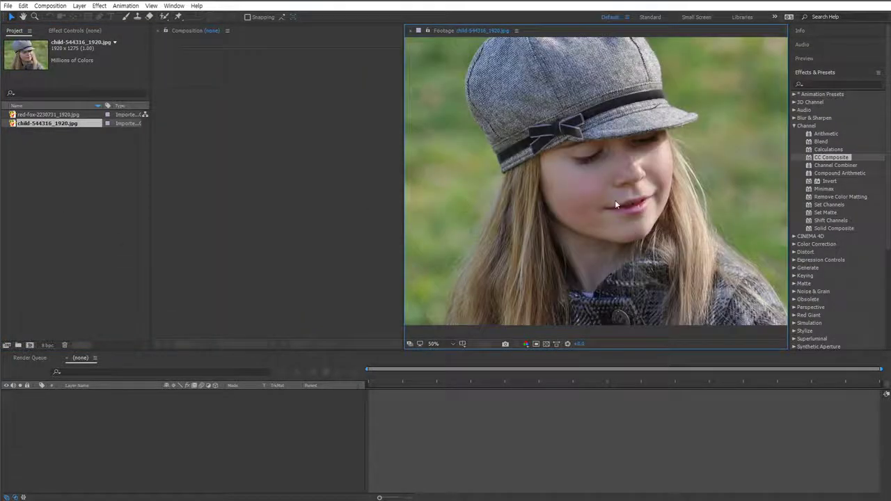
left_click(410, 31)
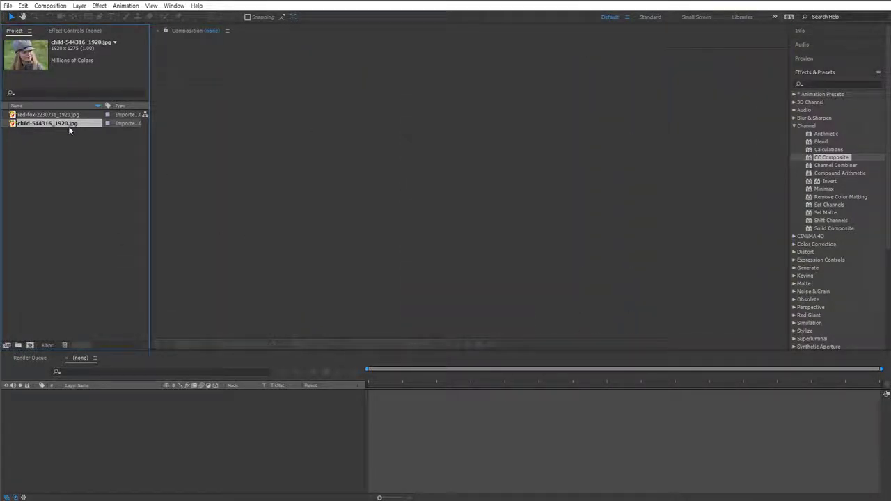
- Create a composition from child-544316_1920.jpg and rename it Soft Light Comp
left_click(29, 345)
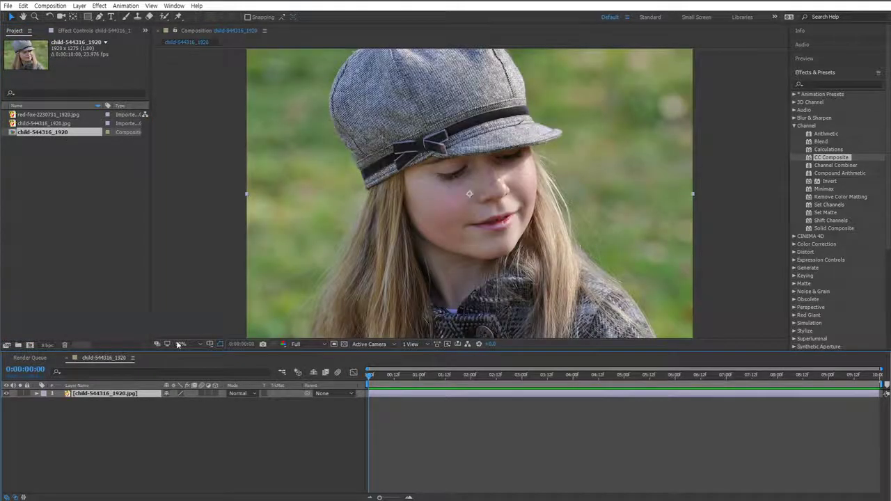
left_click(132, 358)
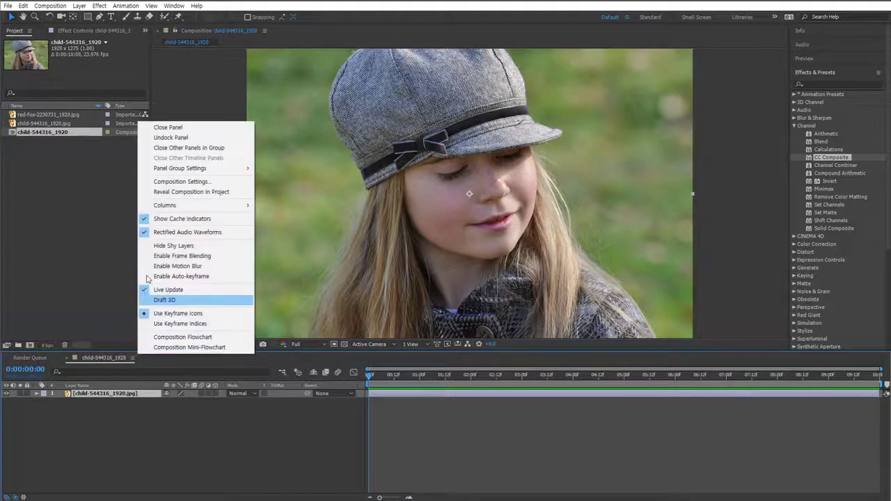
left_click(180, 181)
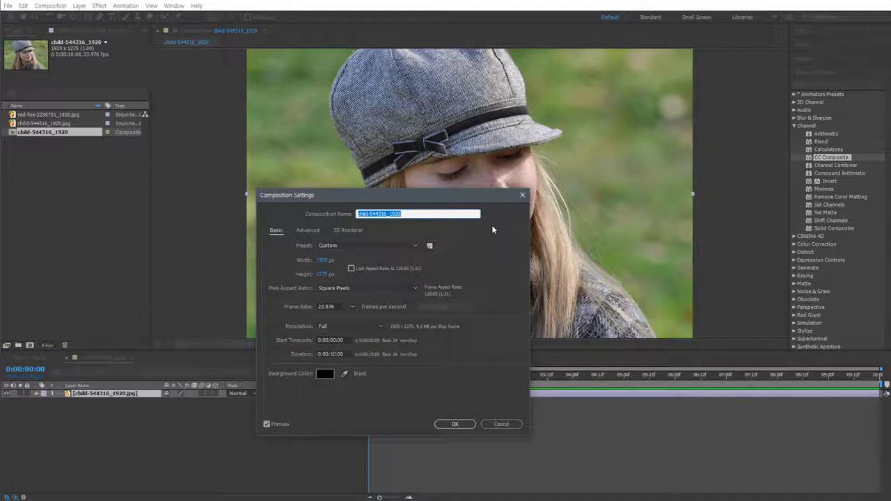
type("Soft Light Comp")
left_click(454, 424)
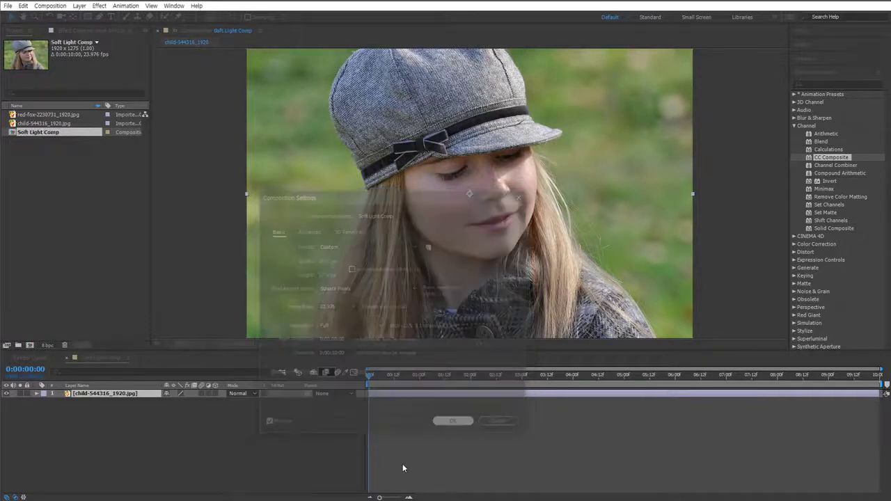
- Rename the photo layer in the composition as Girl
left_click(124, 394)
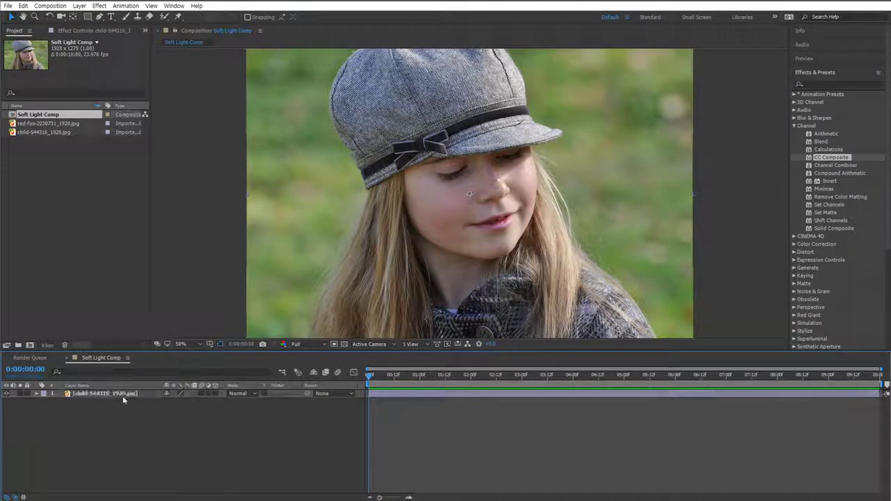
key("Return")
type("Girl")
key("Return")
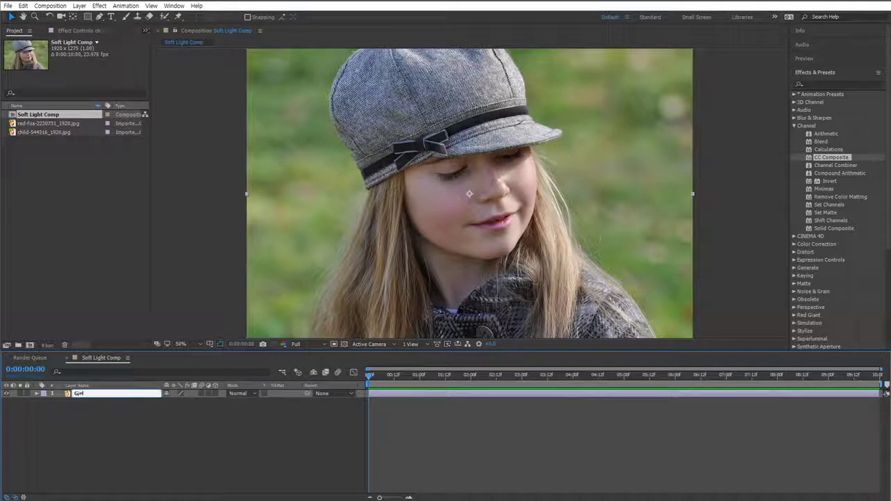
left_click(125, 410)
- Duplicate the Girl layer and name the upper copy Blur Girl
left_click(98, 394)
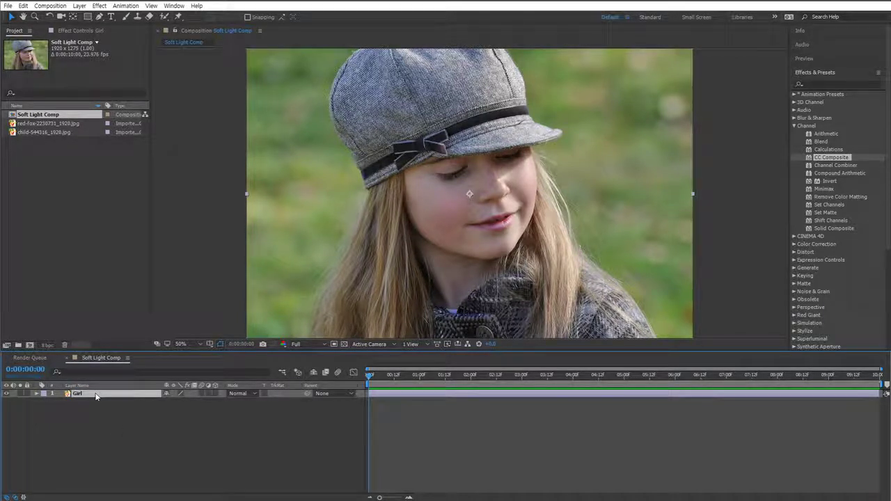
key("ctrl+d")
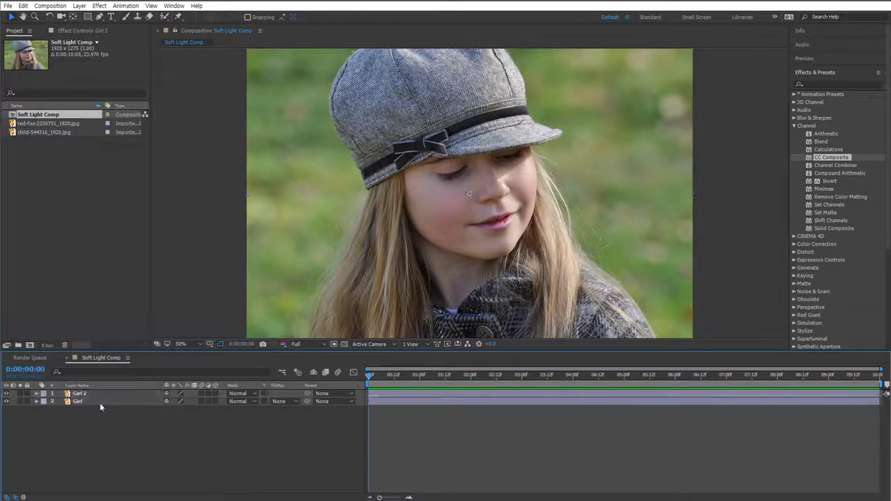
key("Return")
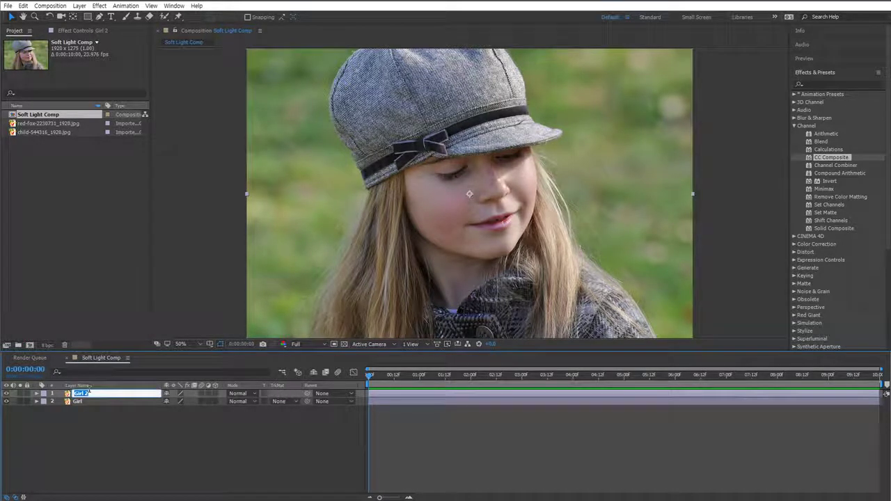
type("Blur Gir")
key("Return")
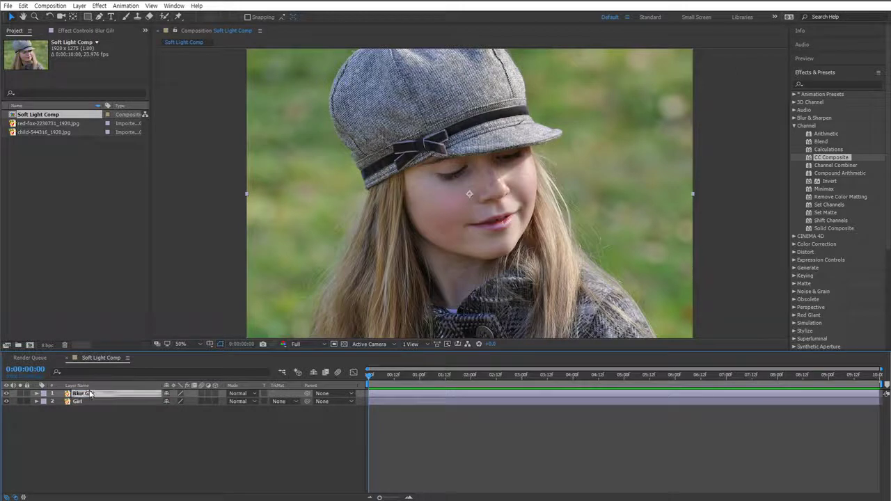
key("Return")
left_click(110, 394)
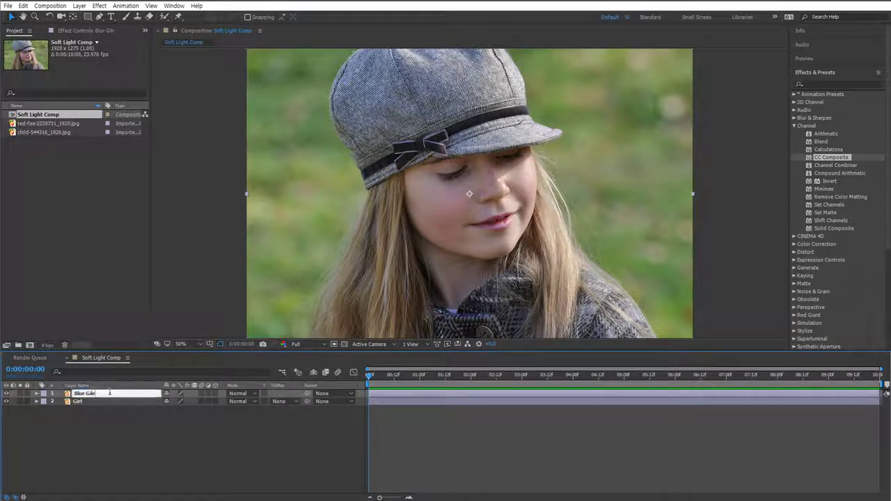
key("BackSpace")
key("BackSpace")
type("rl")
key("Return")
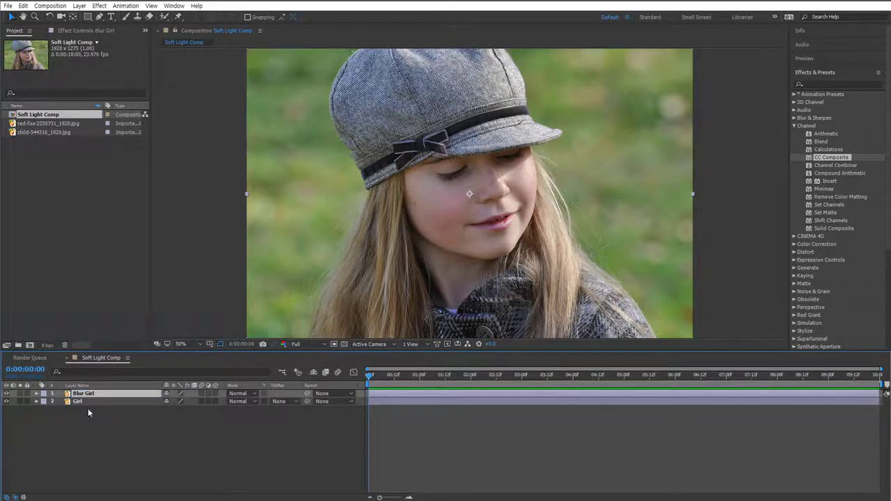
- Apply Fast Box Blur to the Blur Girl layer with a Blur Radius of 25
left_click(832, 85)
left_click(838, 84)
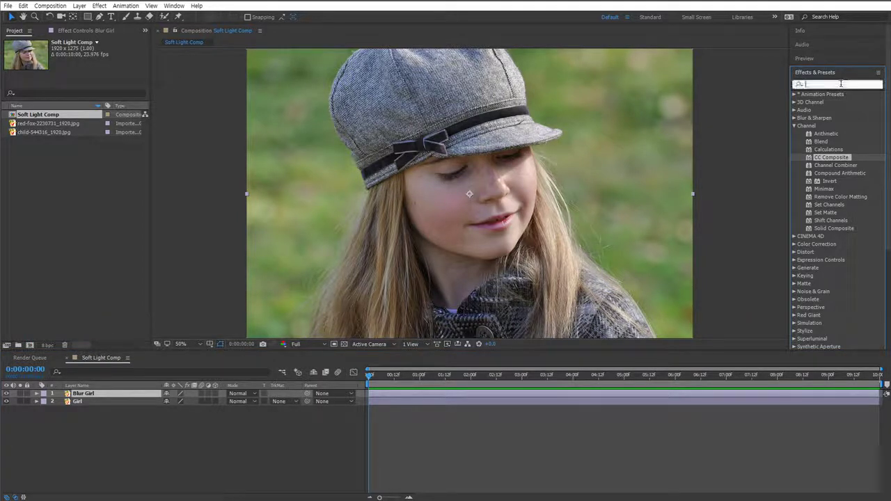
type("blur")
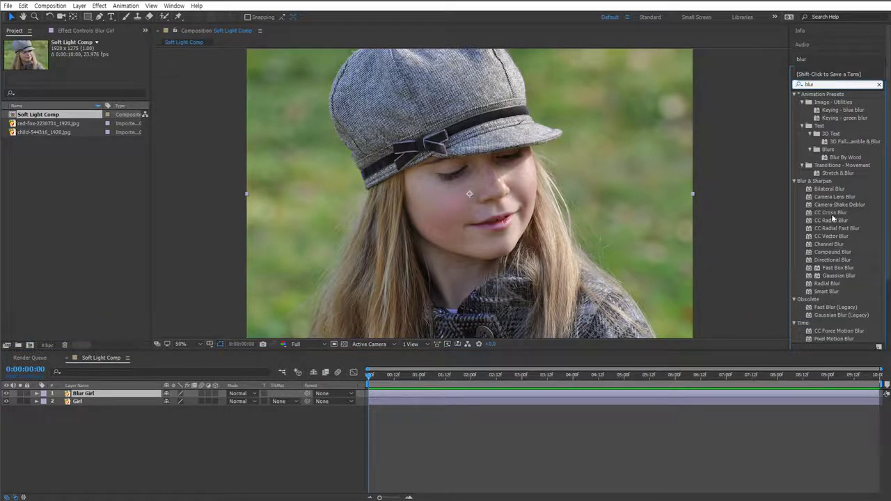
left_click_drag(825, 270, 137, 395)
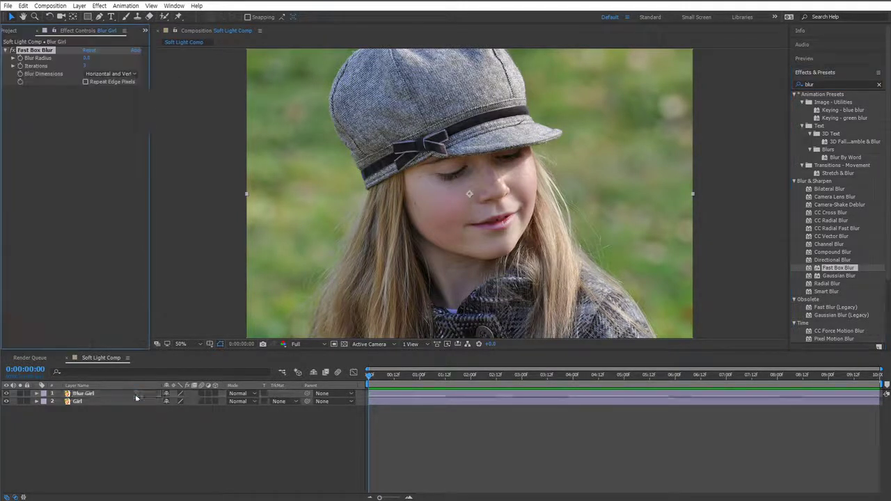
left_click(87, 59)
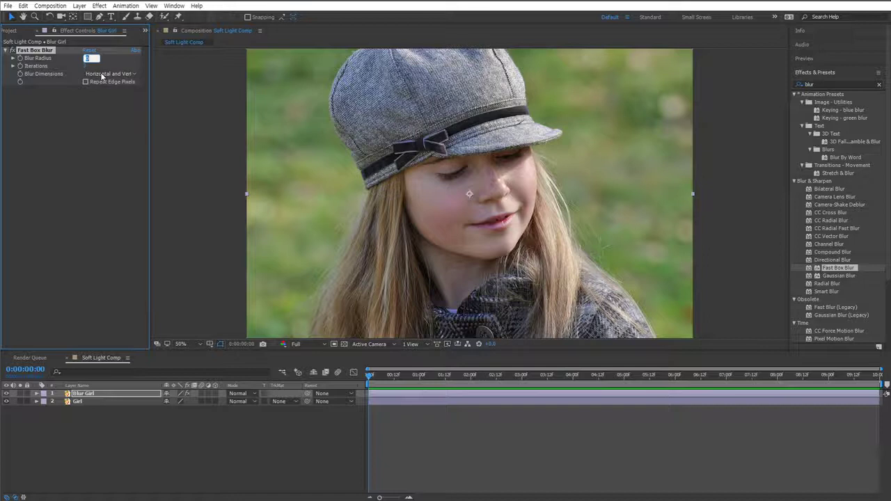
key("Return")
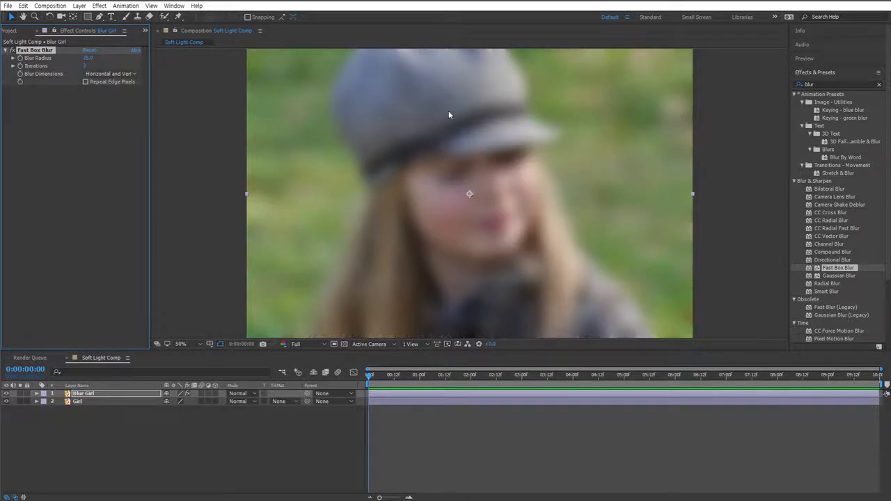
- Check the blurred picture's edges and enable Repeat Edge Pixels in the Fast Box Blur effect
scroll(409, 128, "down", 3)
scroll(453, 171, "up", 3)
left_click_drag(416, 187, 336, 218)
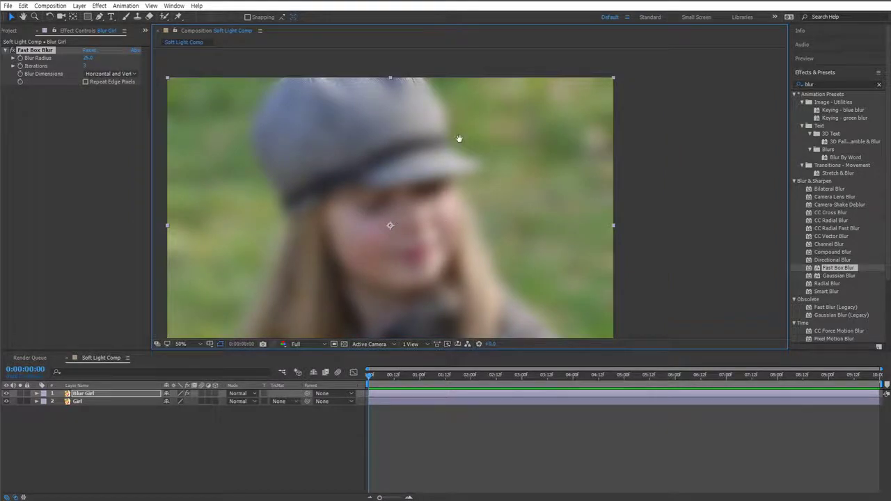
scroll(369, 168, "up", 3)
scroll(352, 177, "up", 3)
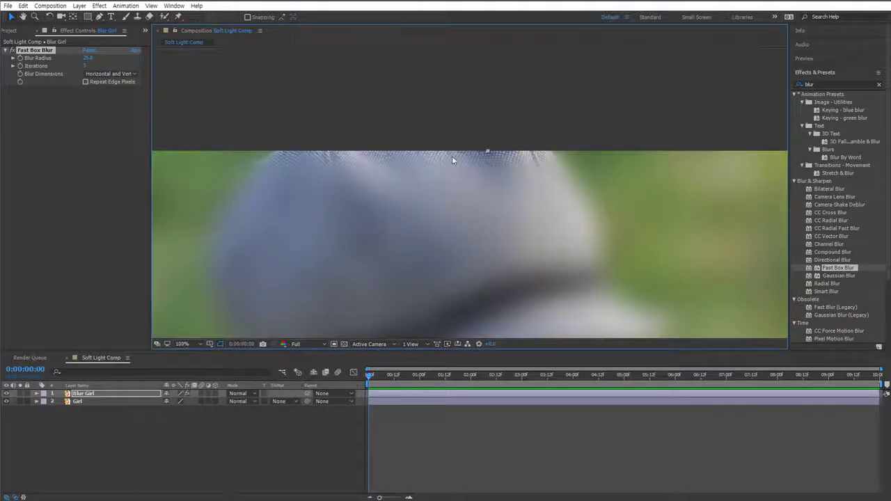
scroll(526, 230, "up", 2)
scroll(471, 75, "down", 3)
scroll(518, 205, "down", 3)
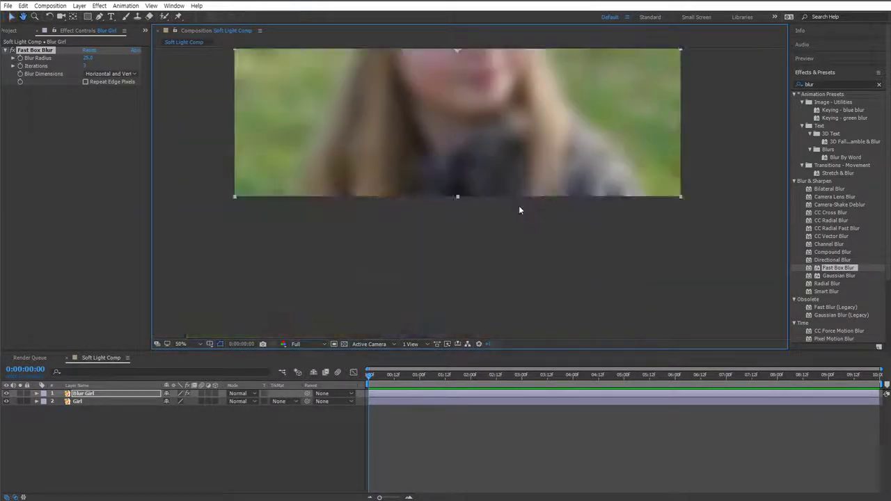
scroll(419, 201, "up", 1)
scroll(440, 187, "down", 1)
left_click_drag(412, 175, 371, 279)
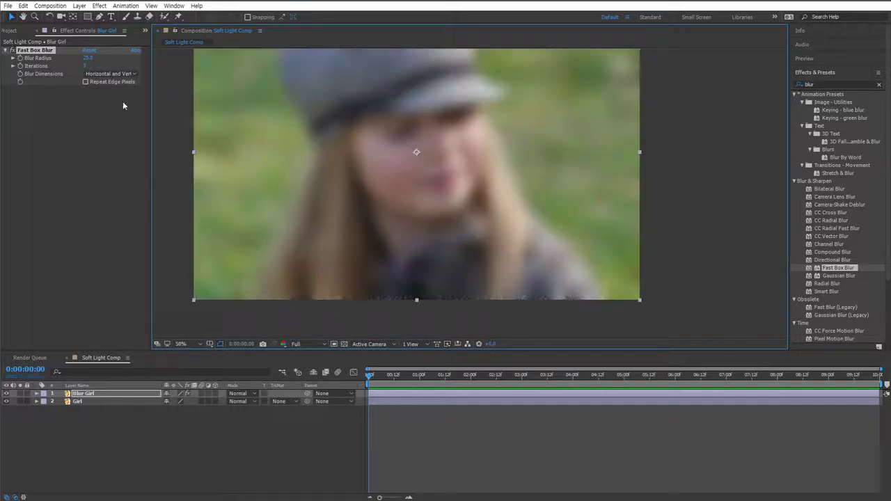
left_click(86, 82)
left_click_drag(234, 211, 263, 253)
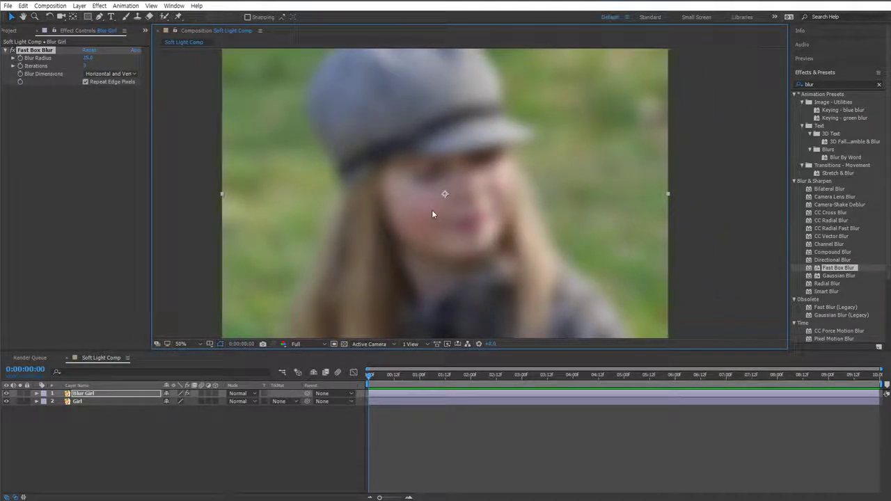
- Set the Blur Girl layer's blending mode to Screen
left_click(110, 418)
left_click(83, 394)
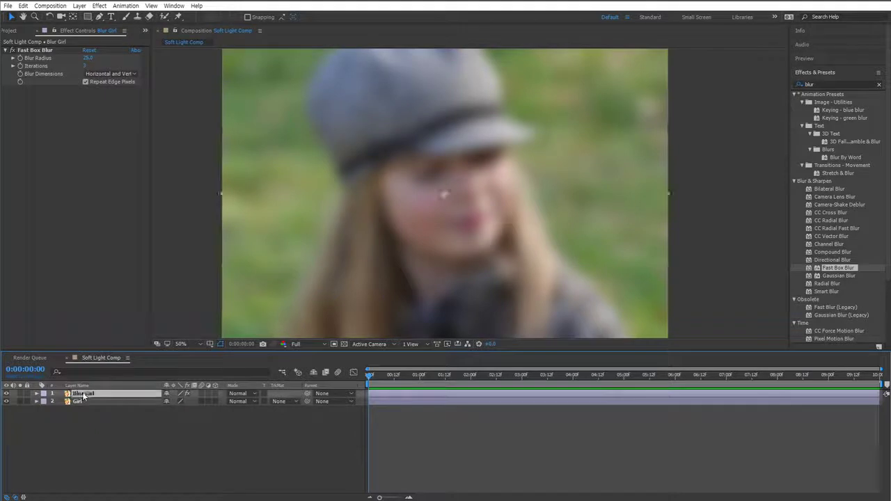
left_click(240, 394)
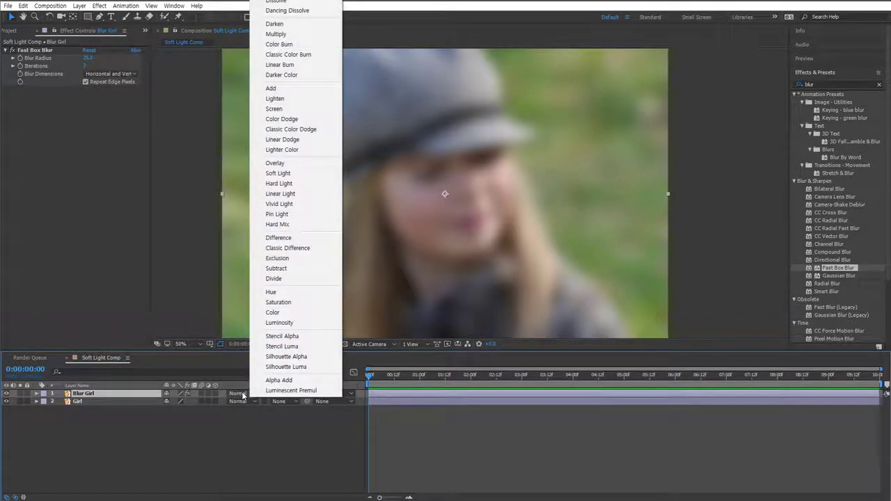
left_click(274, 109)
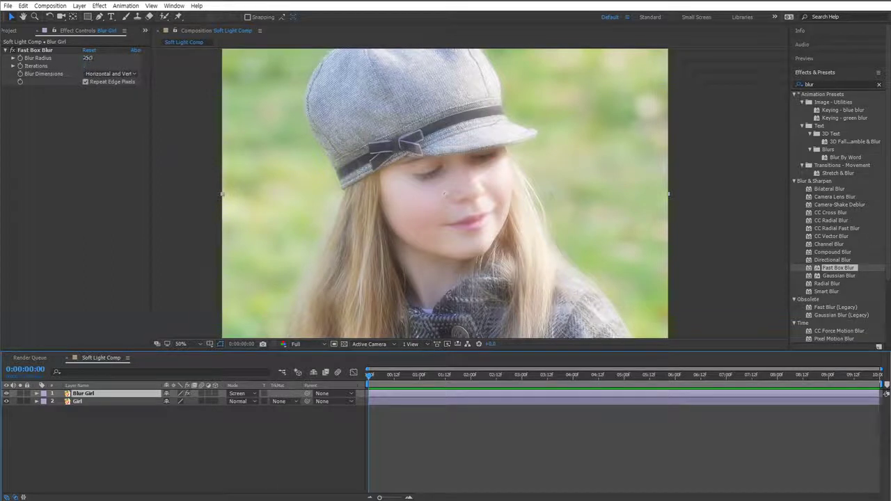
- Try a stronger blur on the Blur Girl layer and set its Blur Radius to 15
left_click_drag(87, 58, 110, 58)
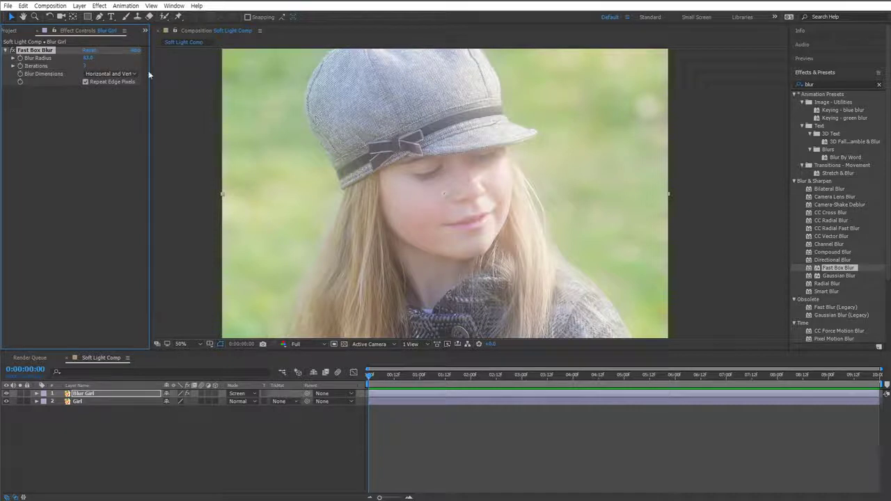
left_click(88, 58)
type("20")
key("Return")
left_click_drag(529, 261, 546, 242)
- Compare the original photo with the soft light result by soloing and unsoloing the Girl layer
left_click(21, 402)
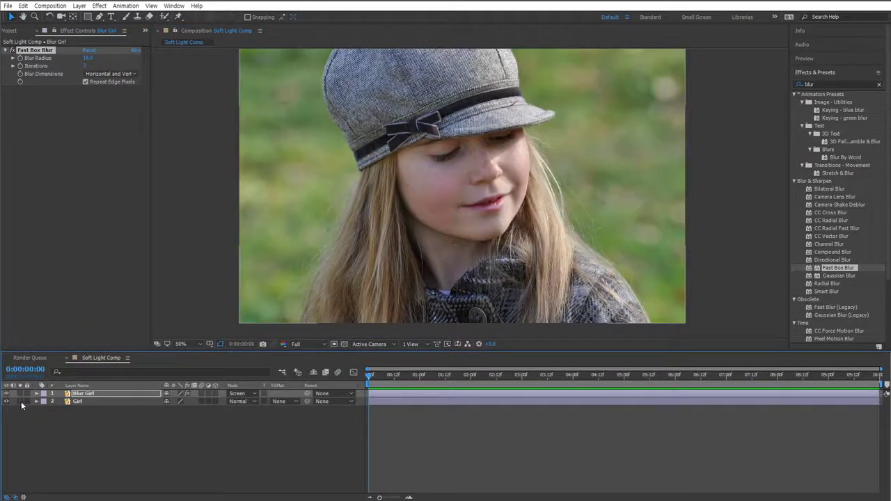
left_click(20, 401)
left_click(20, 402)
left_click(21, 401)
left_click(21, 402)
left_click(20, 402)
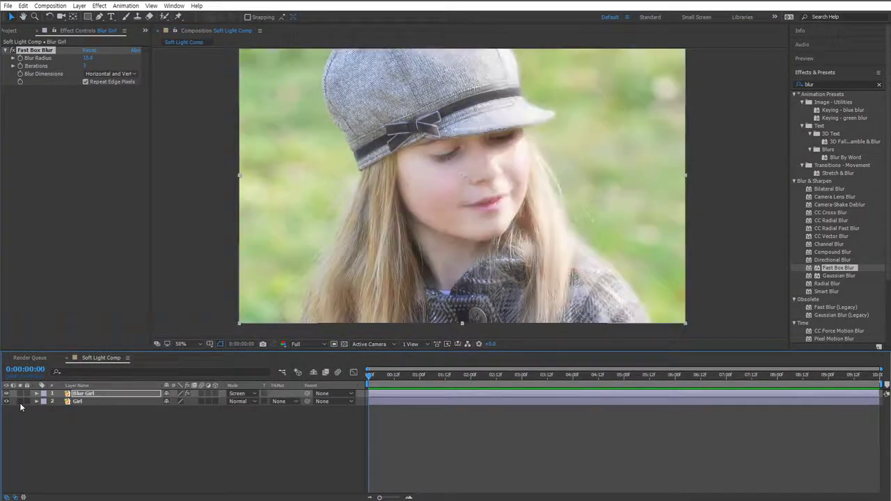
- Try the Overlay blending mode on the Blur Girl layer and inspect the blended picture up close
left_click(242, 392)
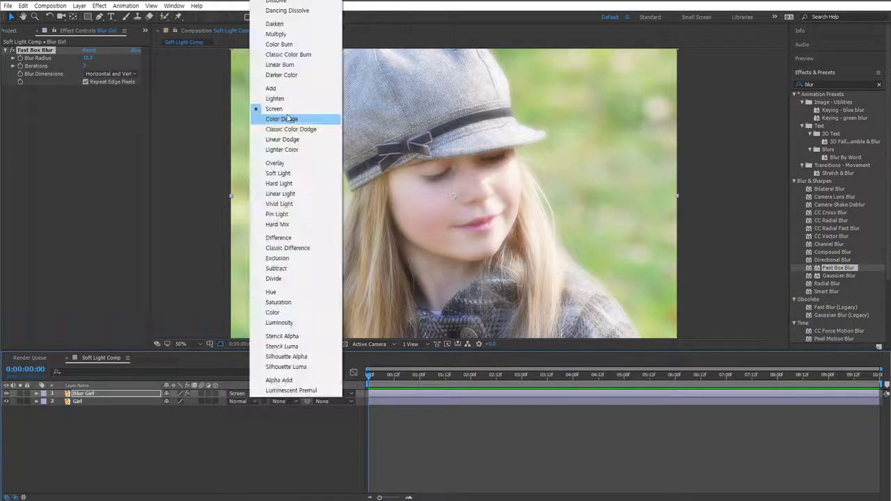
left_click(299, 163)
scroll(471, 196, "up", 3)
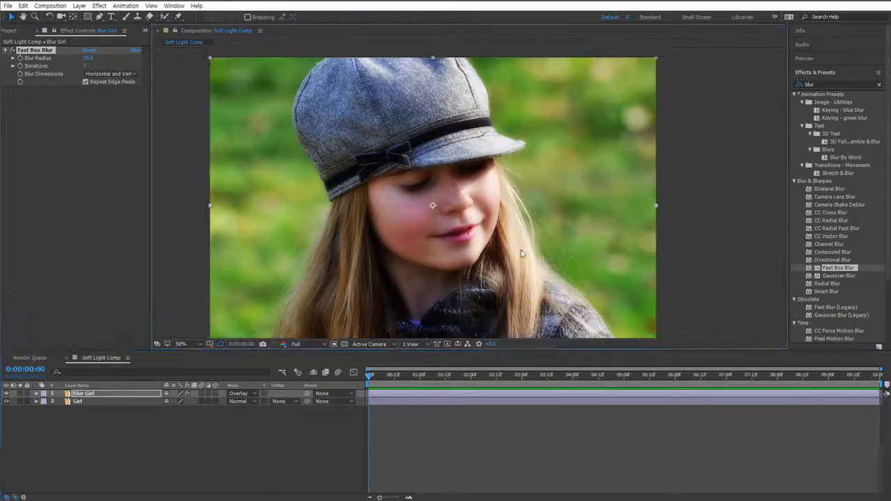
scroll(471, 195, "down", 3)
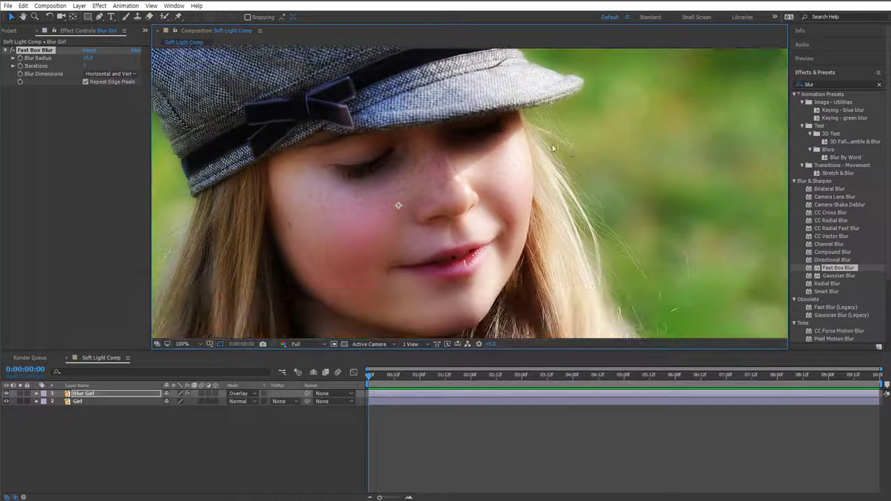
scroll(476, 214, "down", 3)
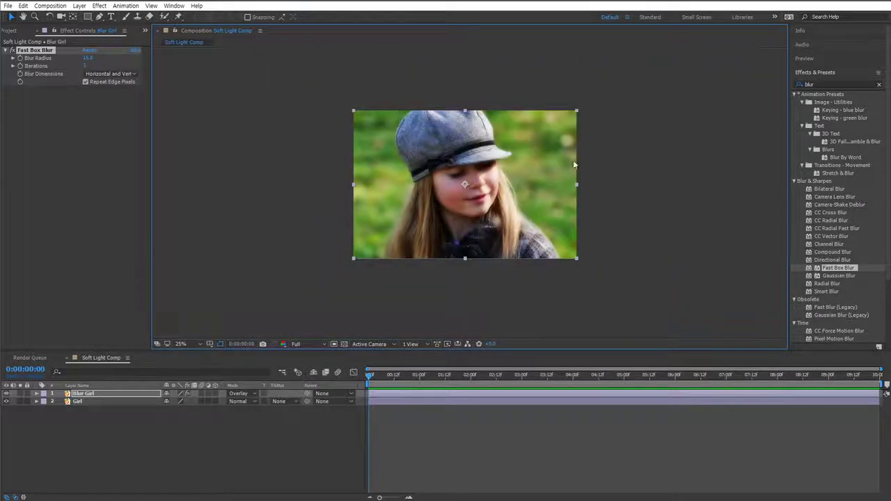
scroll(502, 240, "up", 3)
left_click_drag(510, 250, 542, 262)
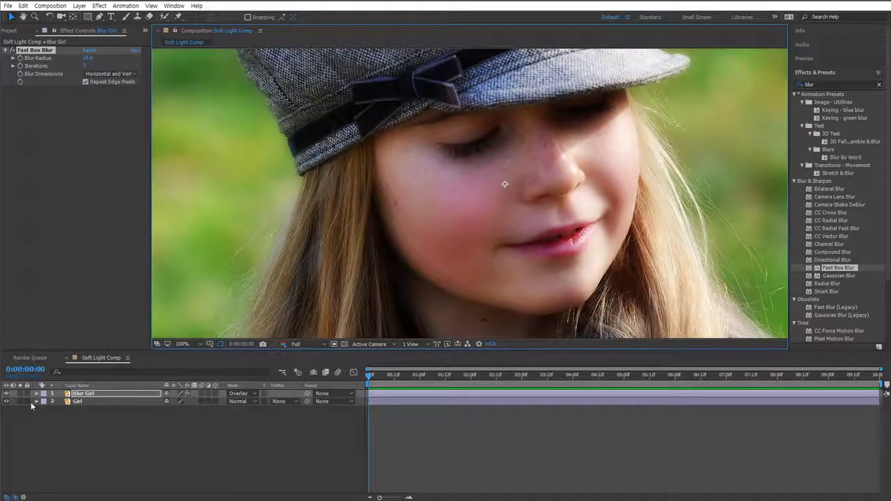
- Compare the Overlay result with the original photo by soloing and unsoloing the Girl layer
left_click(20, 402)
left_click(20, 401)
left_click(20, 401)
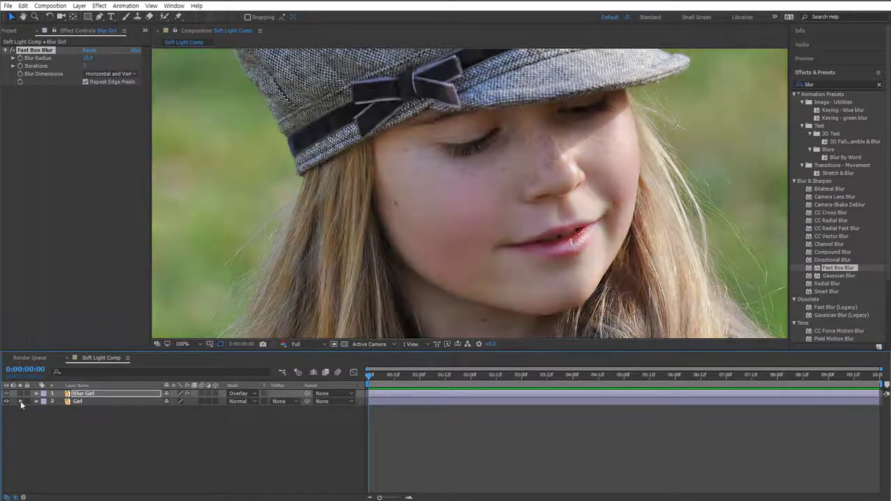
scroll(447, 259, "down", 2)
left_click(20, 401)
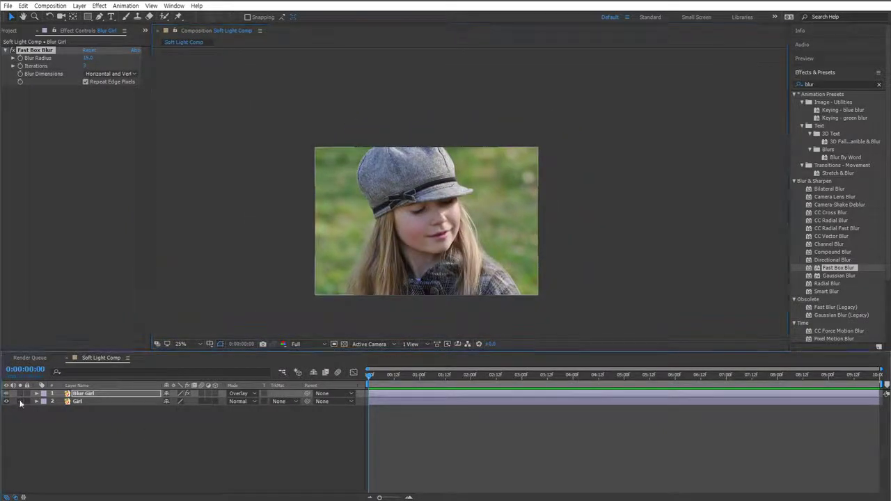
- Try the Add blending mode on the Blur Girl layer and examine the highlights on the face
left_click(255, 394)
left_click(330, 88)
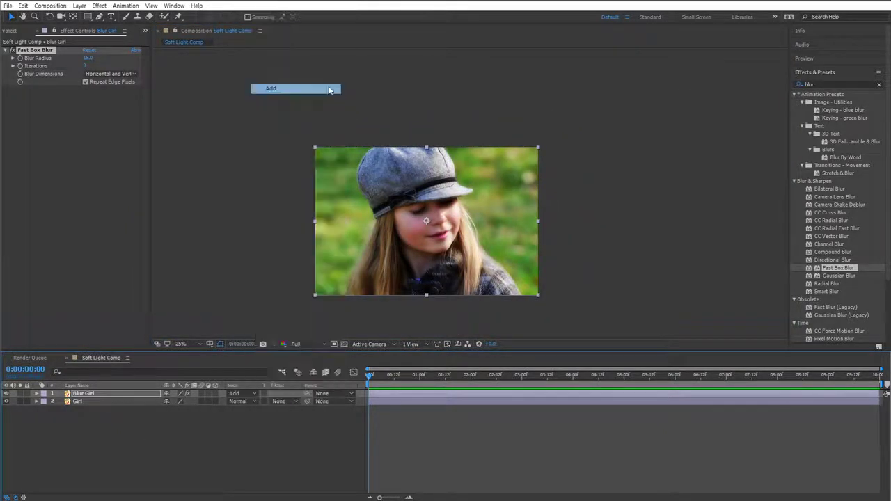
scroll(505, 250, "up", 2)
key("v")
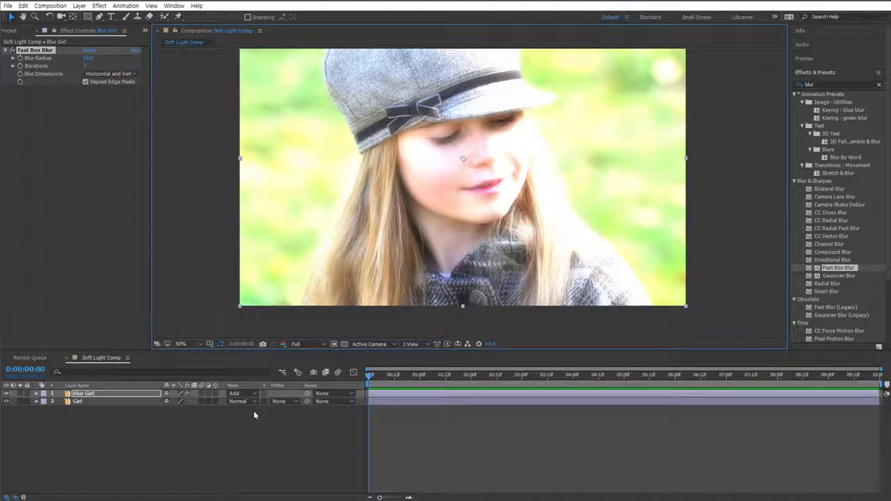
left_click(89, 402)
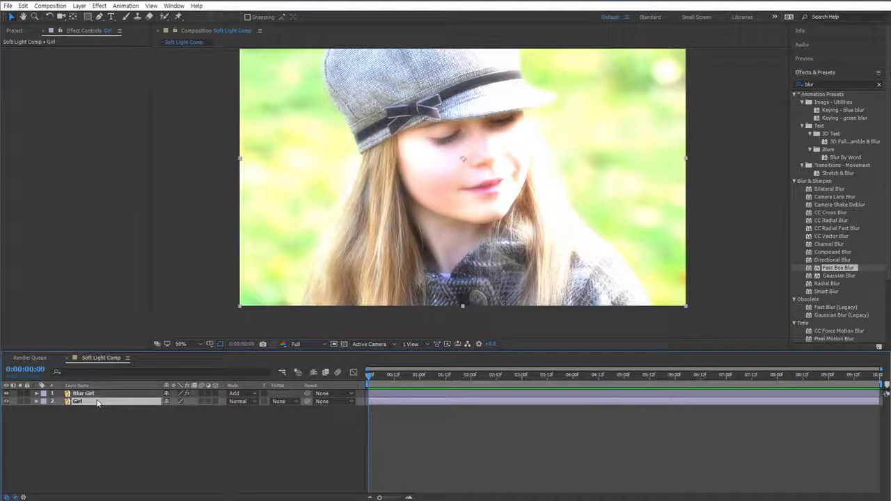
left_click(105, 394)
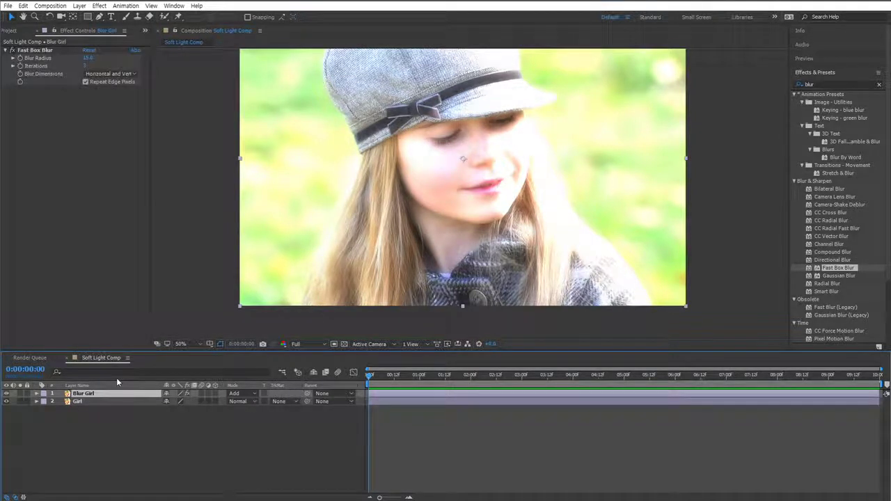
scroll(487, 243, "up", 4)
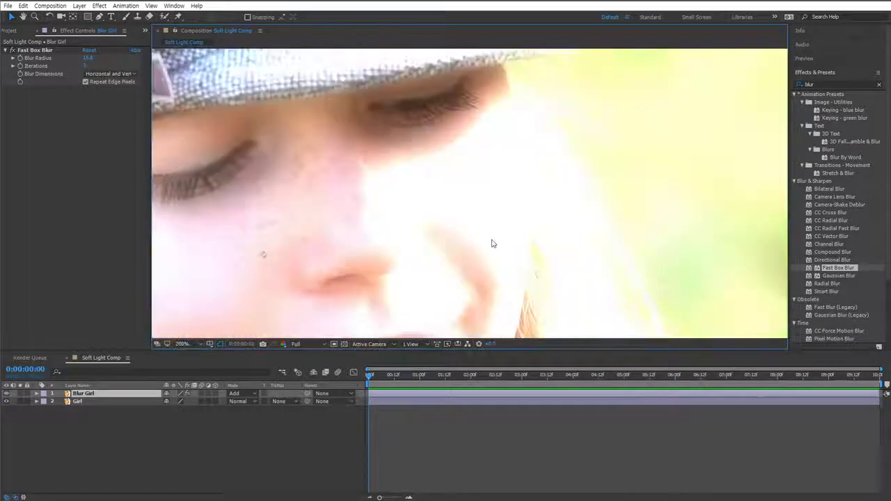
scroll(485, 245, "down", 4)
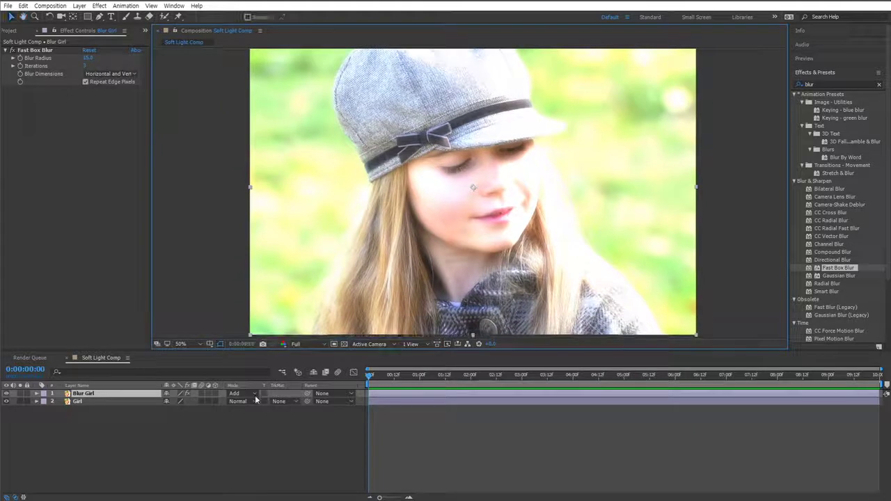
- Set the Blur Girl layer's blending mode back to Screen
left_click(255, 394)
left_click(298, 110)
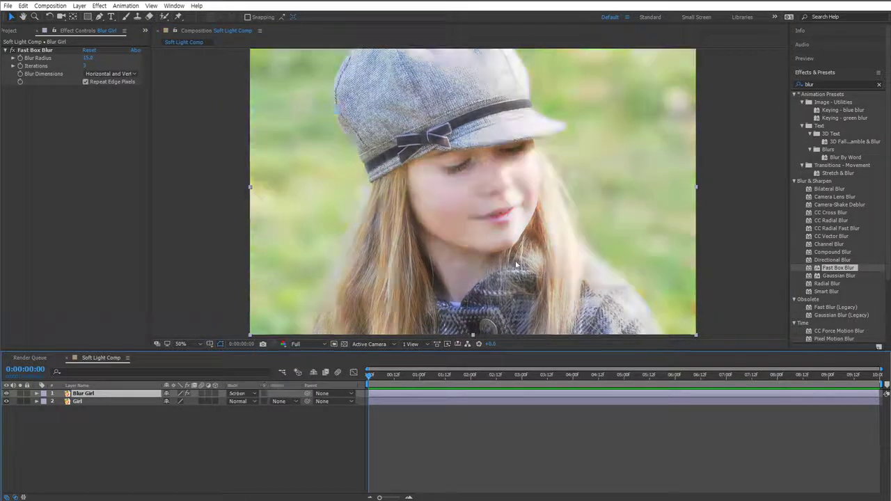
left_click(165, 453)
- Try adjusting the Blur Girl layer's Opacity, leave it at 100%, and collapse the layer's properties
left_click(108, 394)
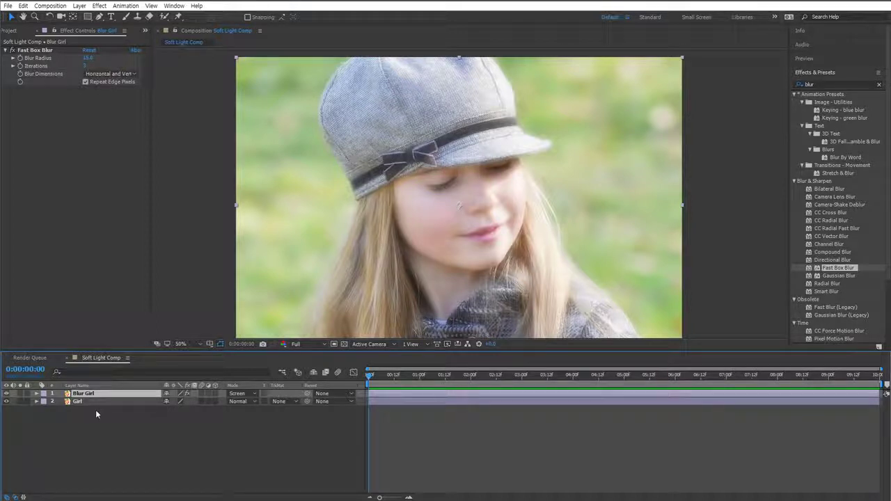
key("t")
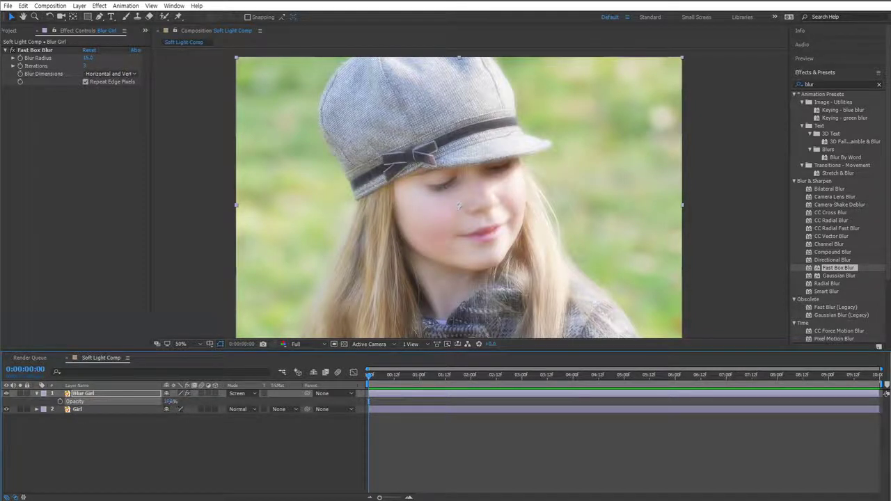
left_click_drag(168, 401, 202, 408)
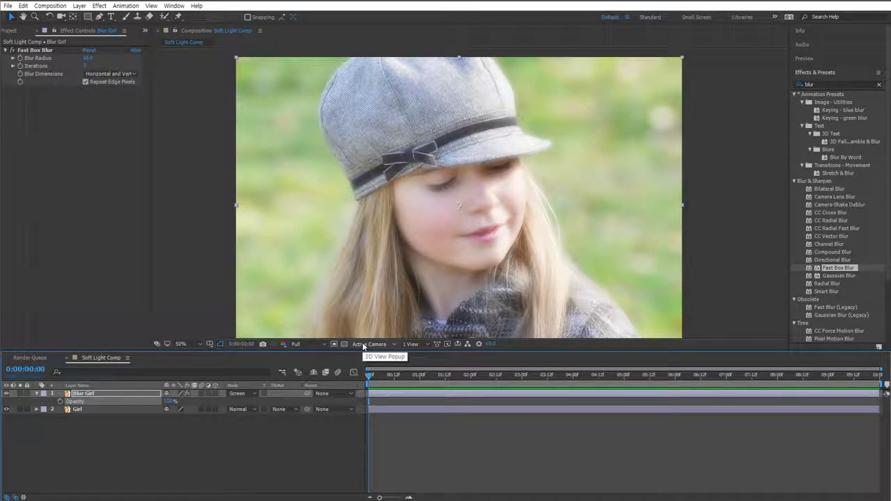
left_click(58, 432)
left_click(79, 409)
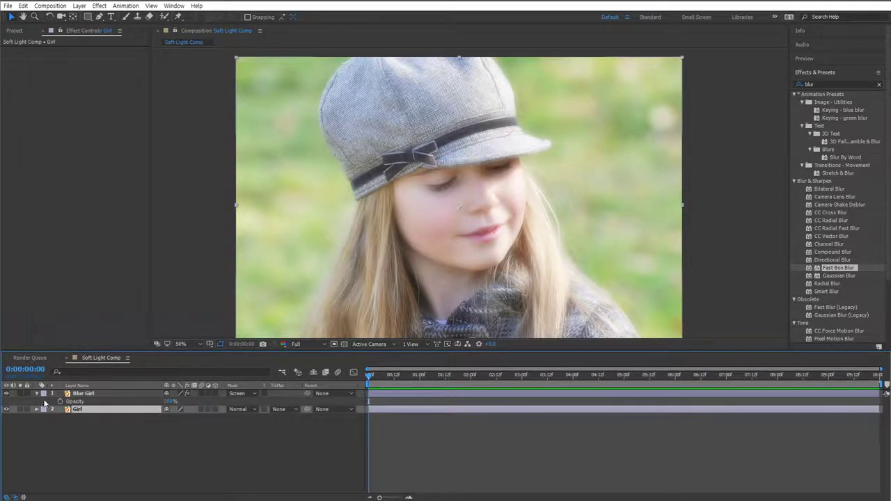
left_click(35, 395)
left_click(84, 394)
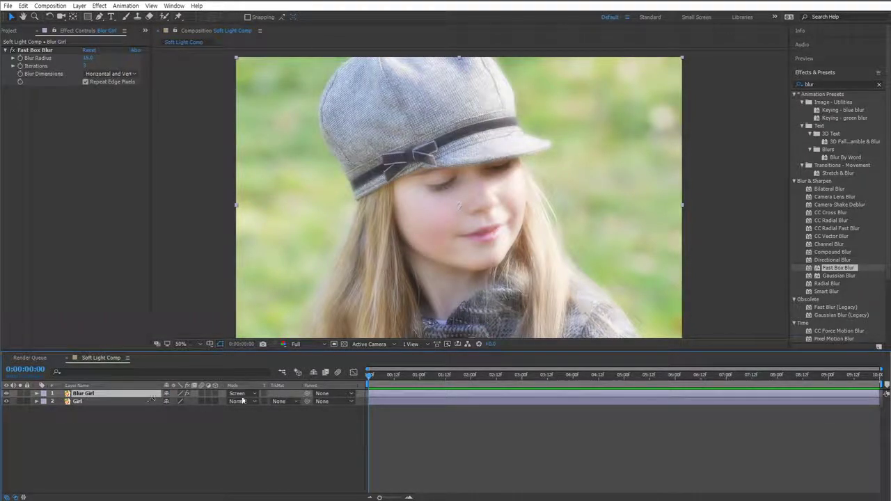
left_click(41, 52)
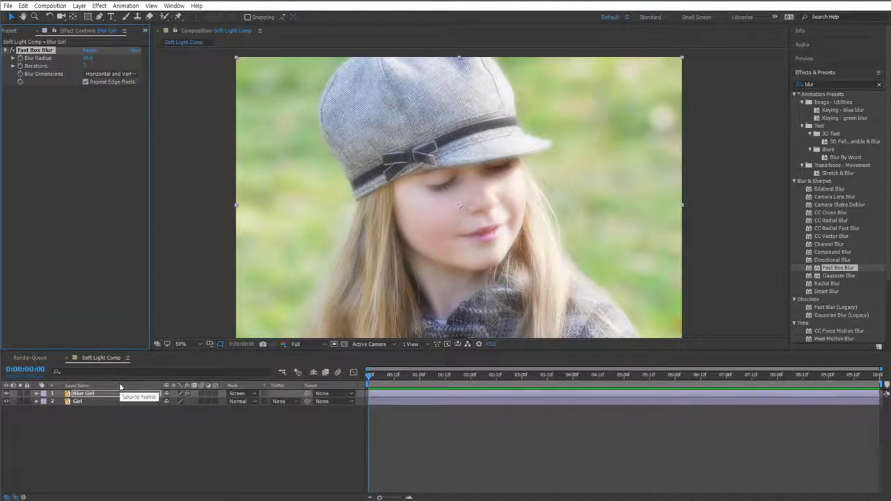
left_click(126, 424)
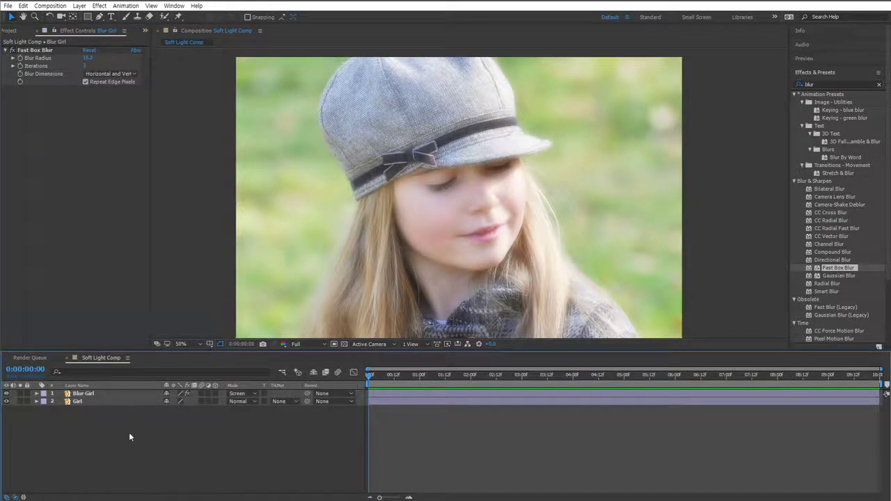
left_click_drag(130, 433, 64, 374)
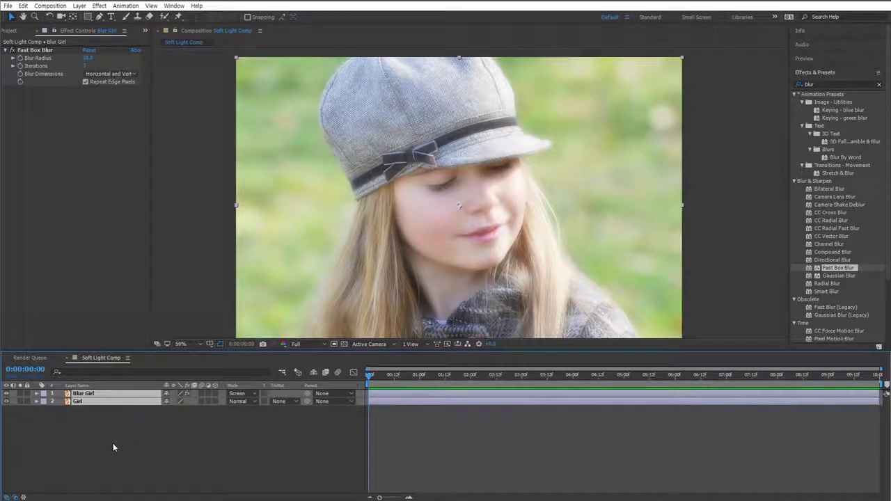
left_click(132, 444)
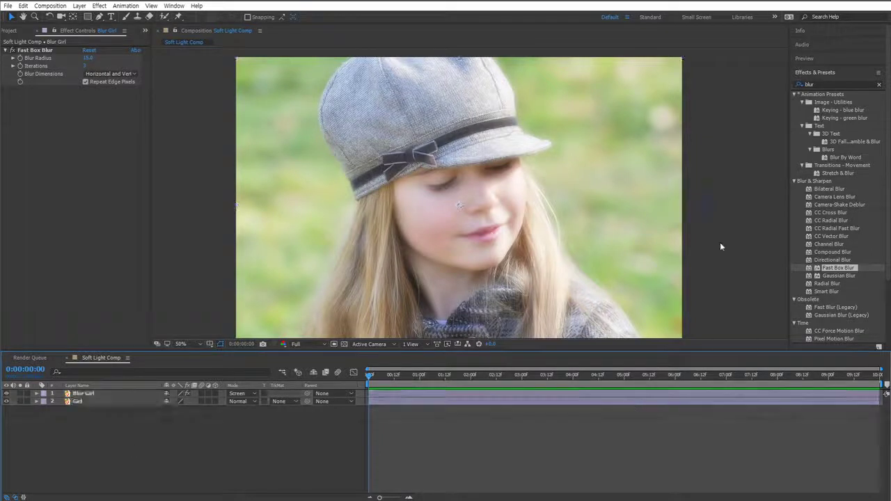
- Search the effects for "cc compo" and select the CC Composite channel effect
left_click(830, 84)
type("cc compo")
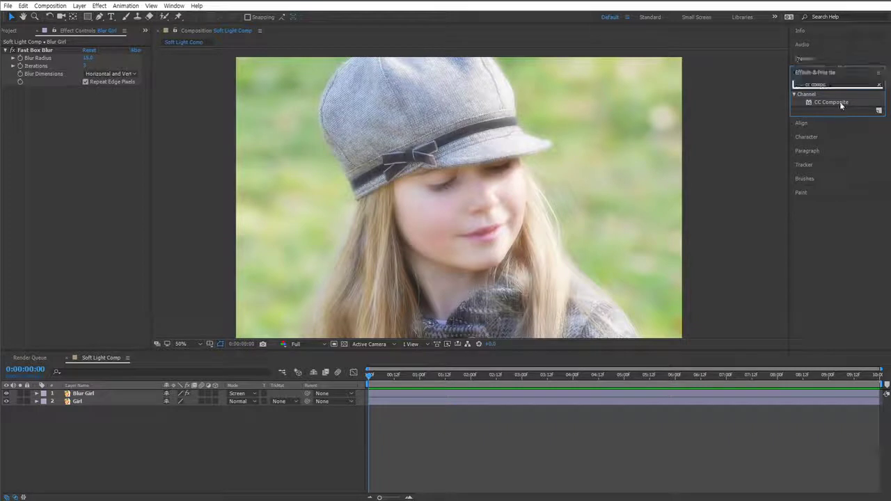
left_click(840, 103)
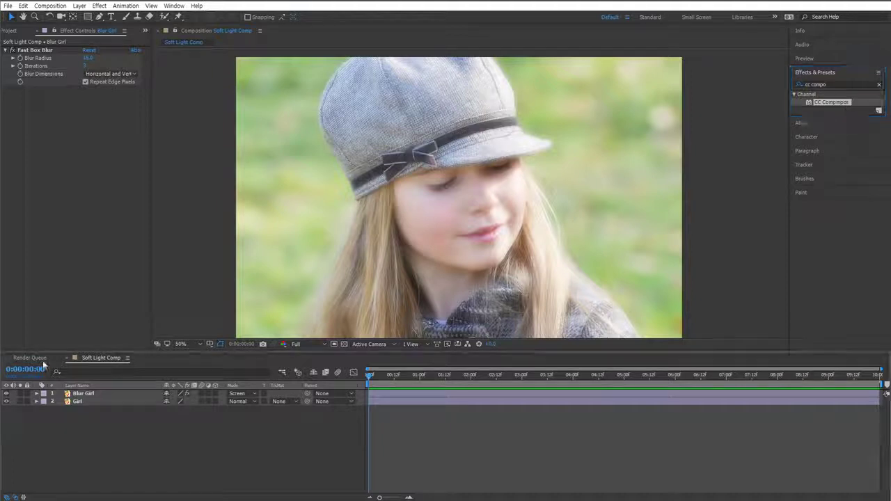
- Create a new composition from the project footage child-544316_1920.jpg
left_click(55, 243)
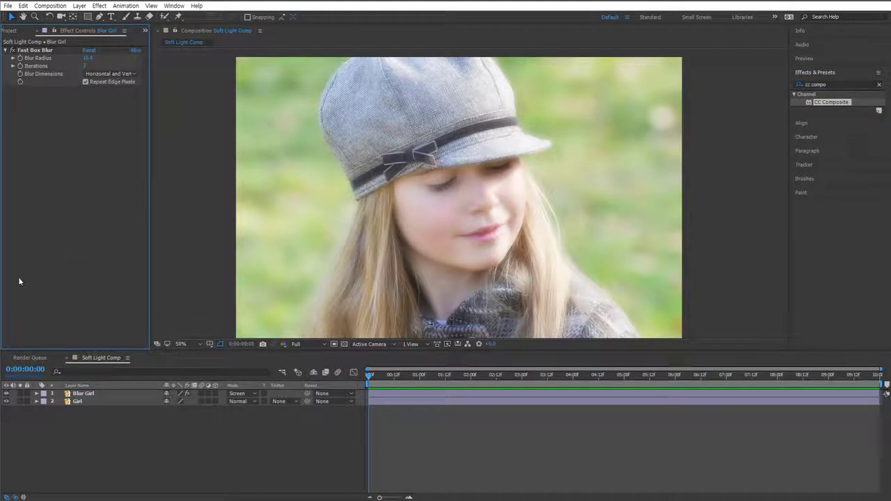
left_click(14, 30)
left_click(61, 152)
left_click(53, 132)
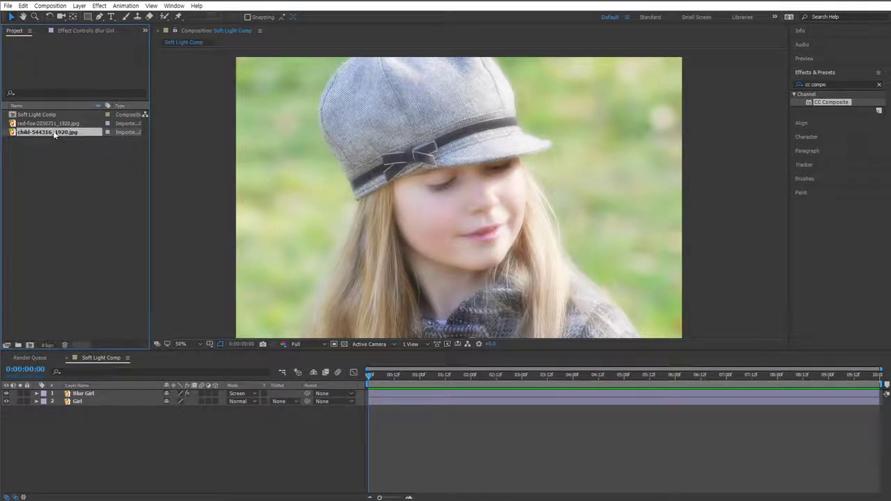
left_click_drag(29, 346, 29, 346)
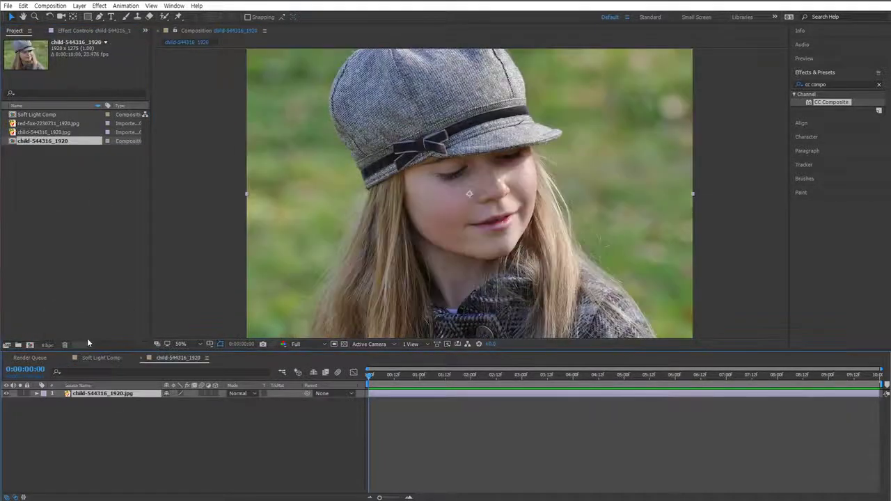
- Rename the new portrait composition as CC Composite Comp in its composition settings
left_click(207, 358)
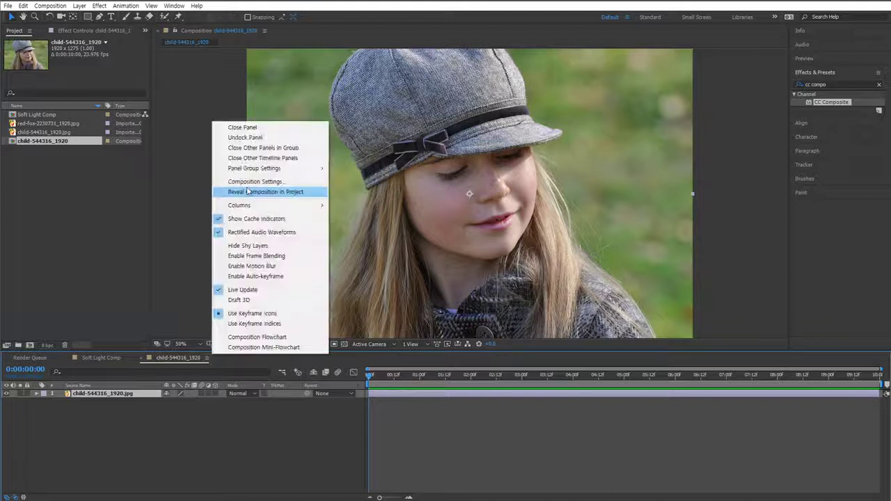
left_click(264, 192)
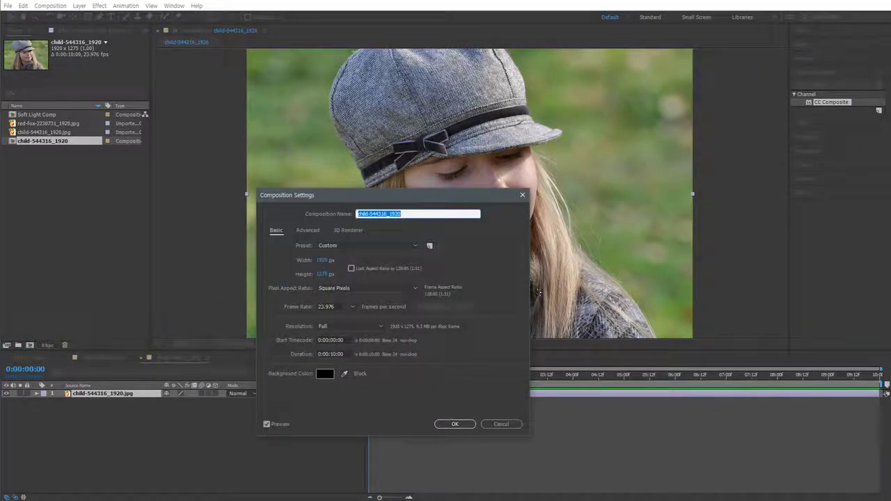
type("CC Composite Comp")
left_click(454, 424)
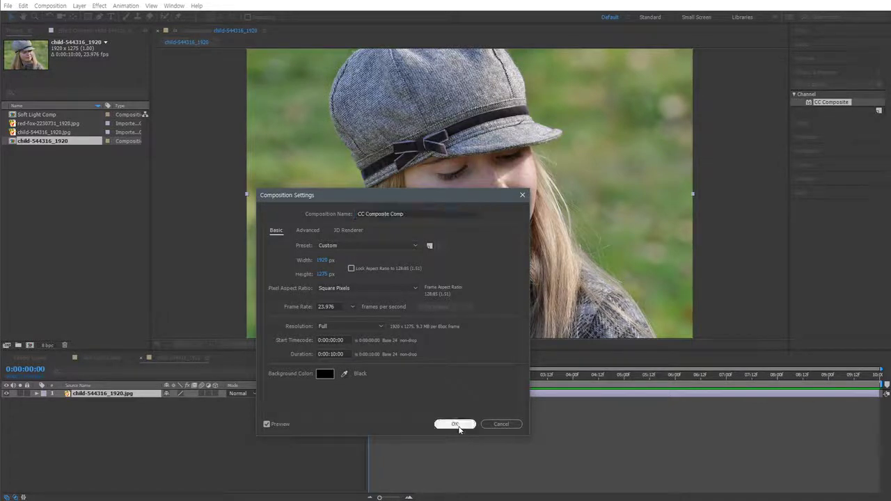
- Rename the photo layer as Girl and apply the CC Composite effect to it
key("Return")
type("Girl")
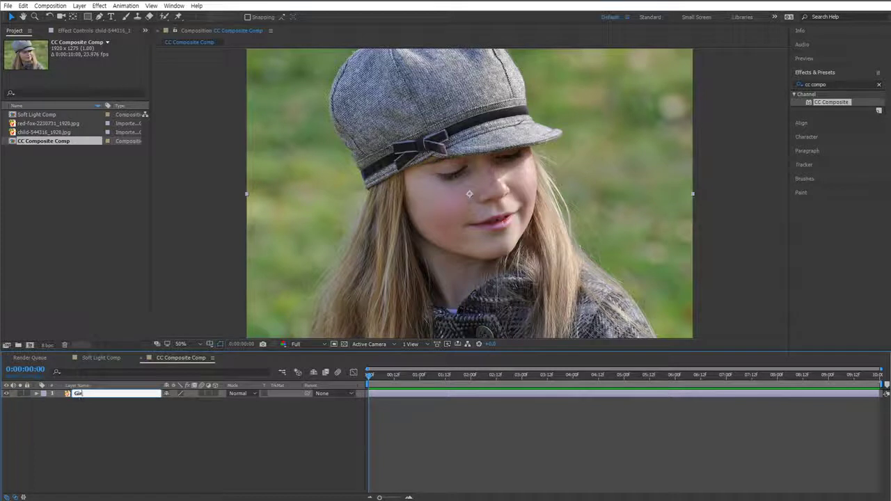
key("Return")
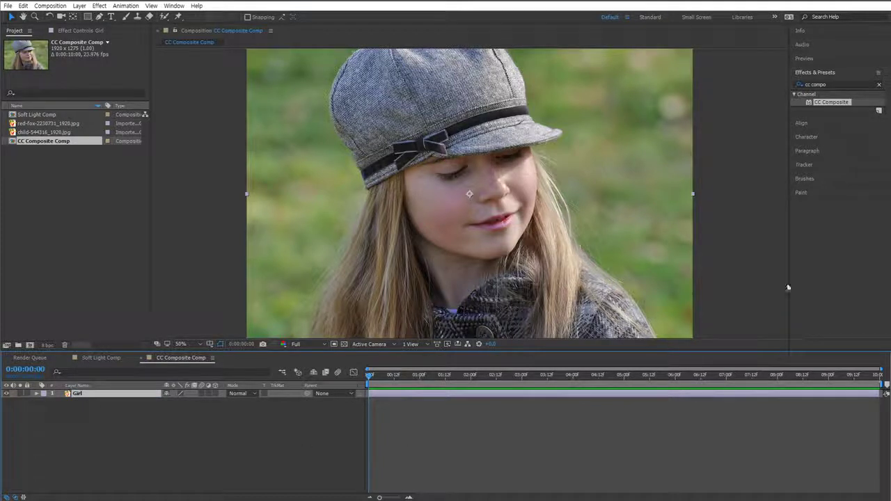
left_click_drag(832, 103, 79, 402)
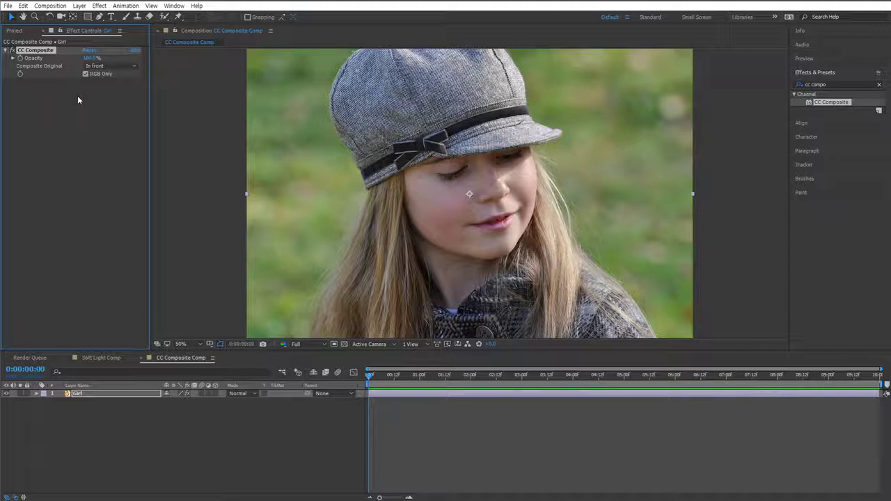
left_click(54, 138)
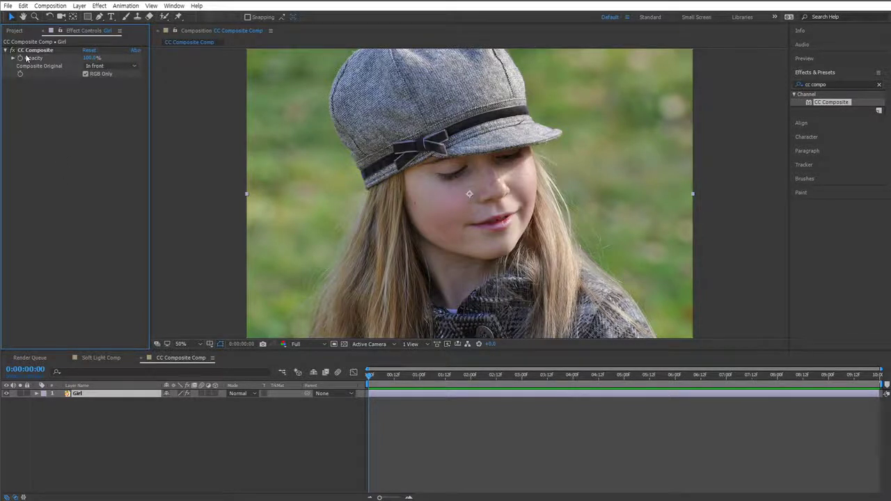
- Turn off CC Composite, search the effects for "fill", and apply the Generate category's Fill effect to the Girl layer
left_click(50, 51)
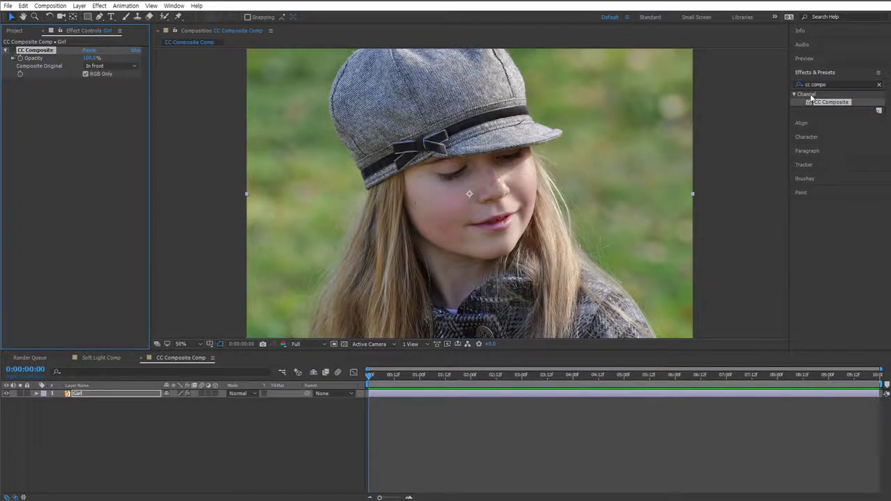
left_click(826, 84)
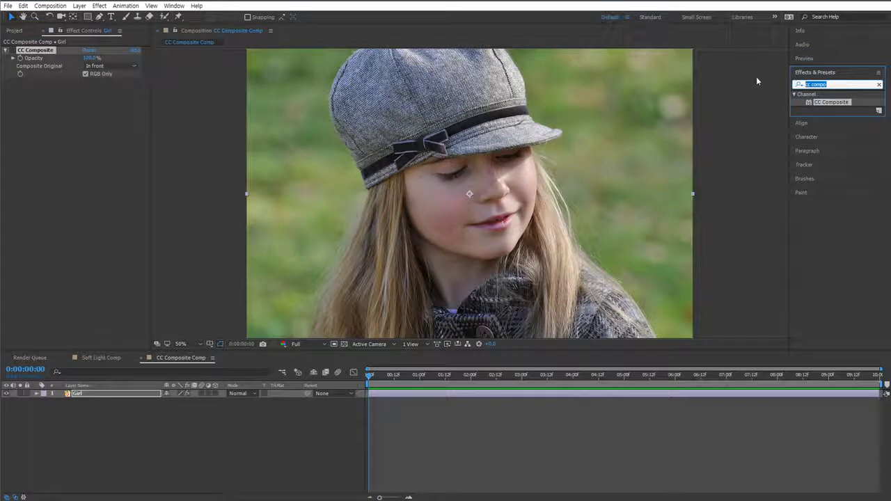
type("fill")
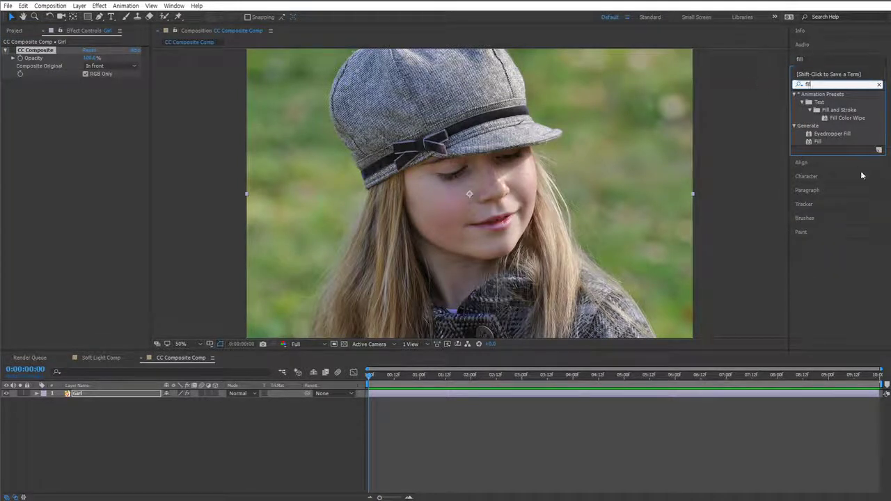
left_click(817, 141)
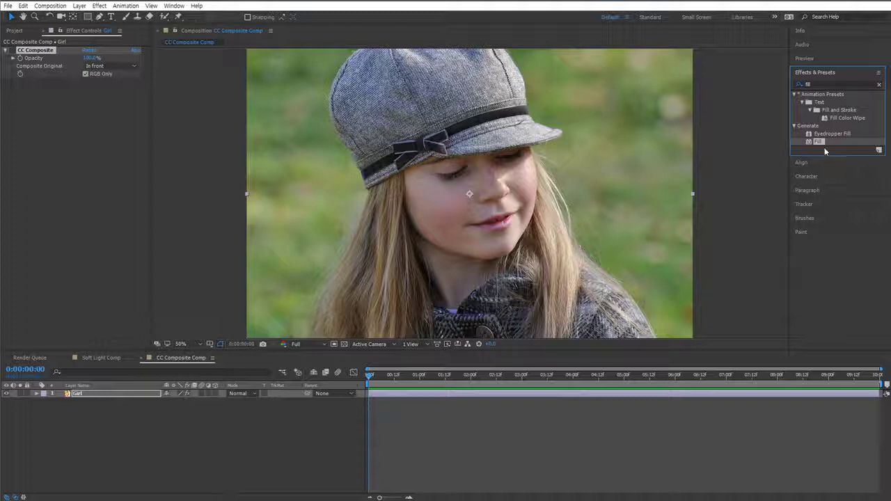
left_click_drag(816, 141, 32, 234)
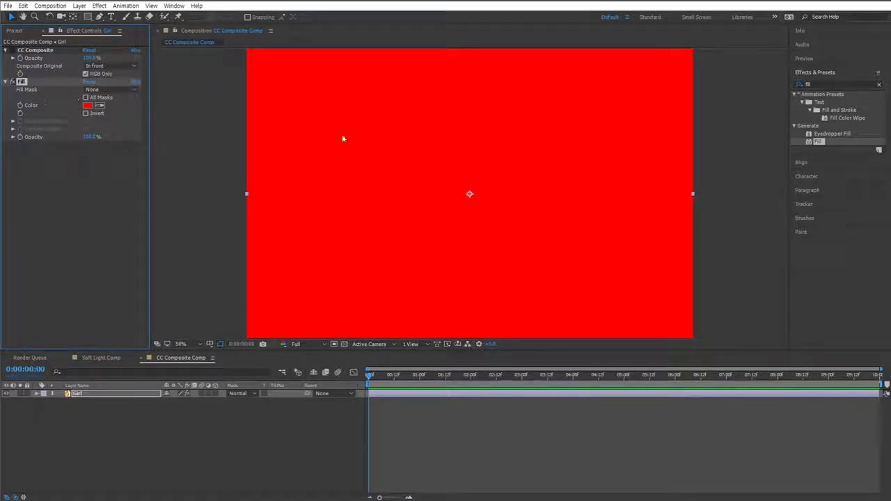
- Toggle the Fill effect off and on to compare the portrait with and without the red fill
left_click(12, 81)
left_click(13, 81)
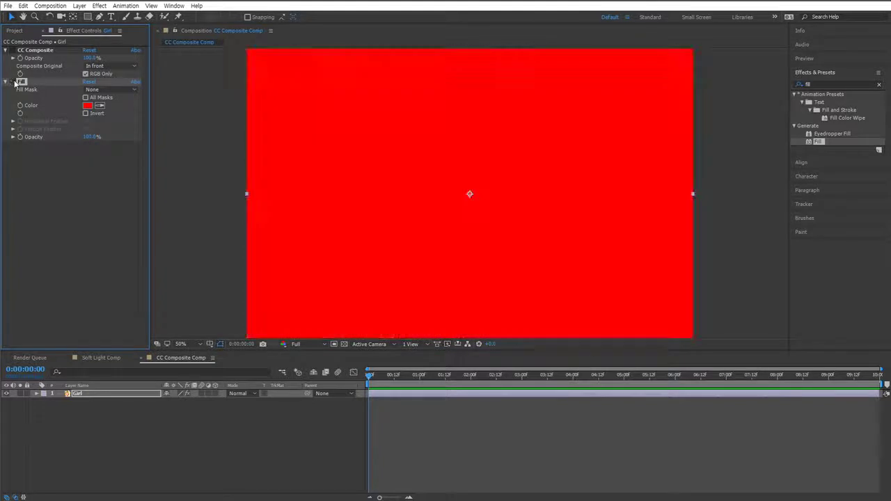
left_click(13, 82)
left_click(13, 81)
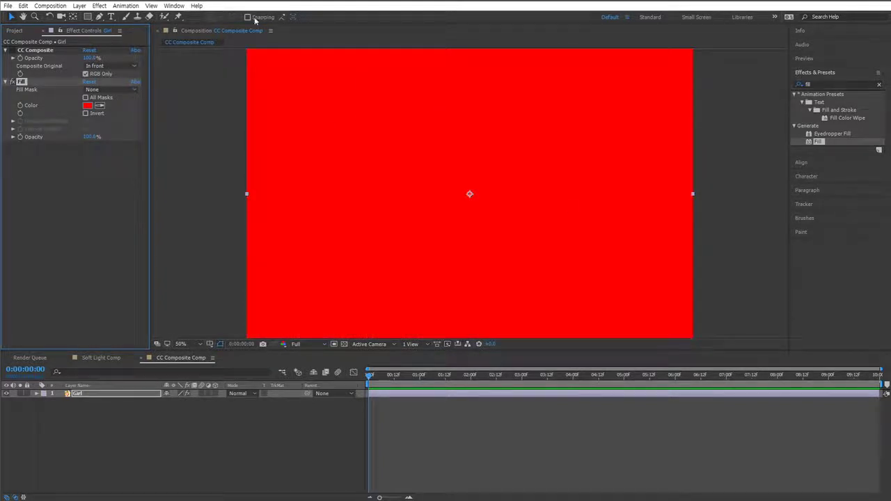
- Move CC Composite below Fill in the Girl layer's effect order and enable it
left_click(36, 50)
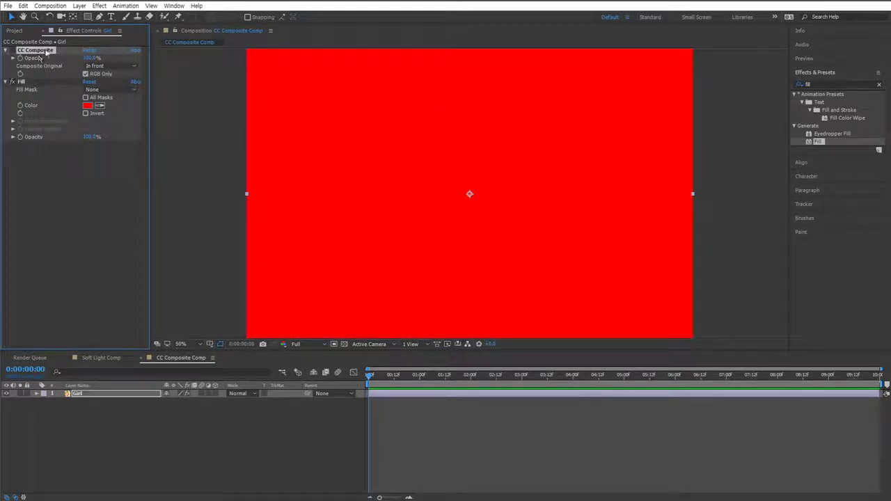
left_click(28, 83)
left_click_drag(51, 52, 44, 285)
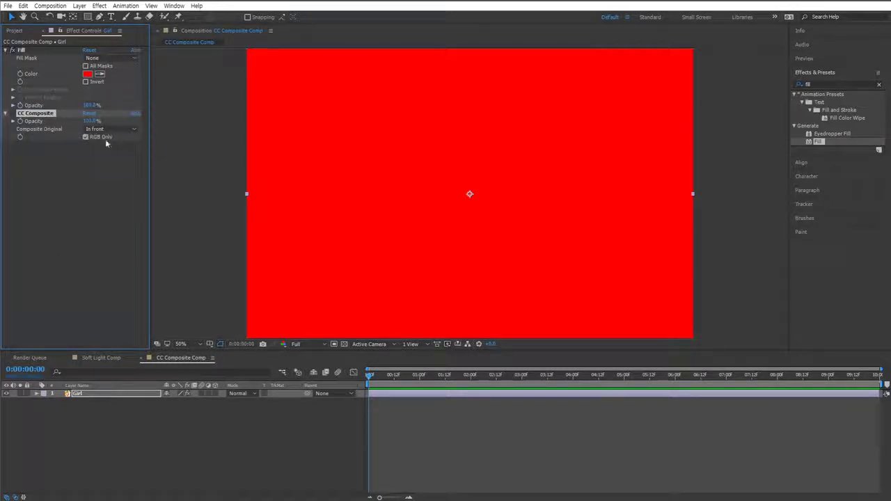
left_click(12, 114)
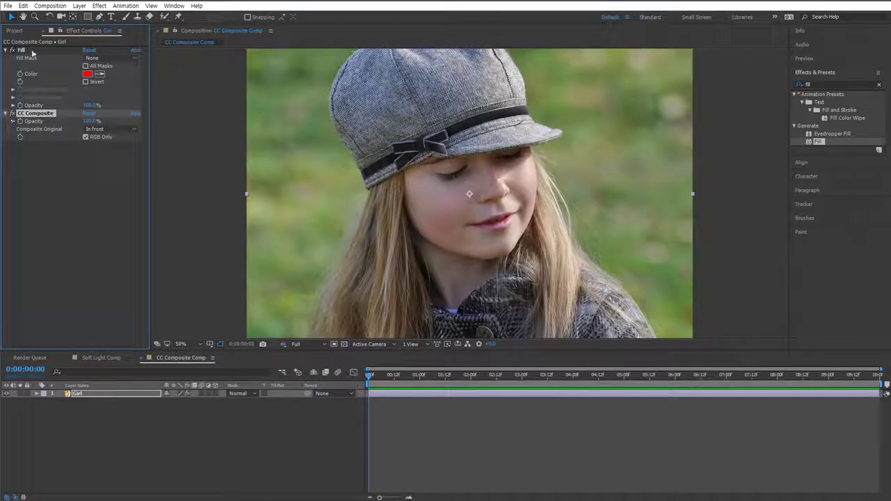
- Toggle CC Composite and Fill off and on to compare the filled image with the composited original
left_click(12, 114)
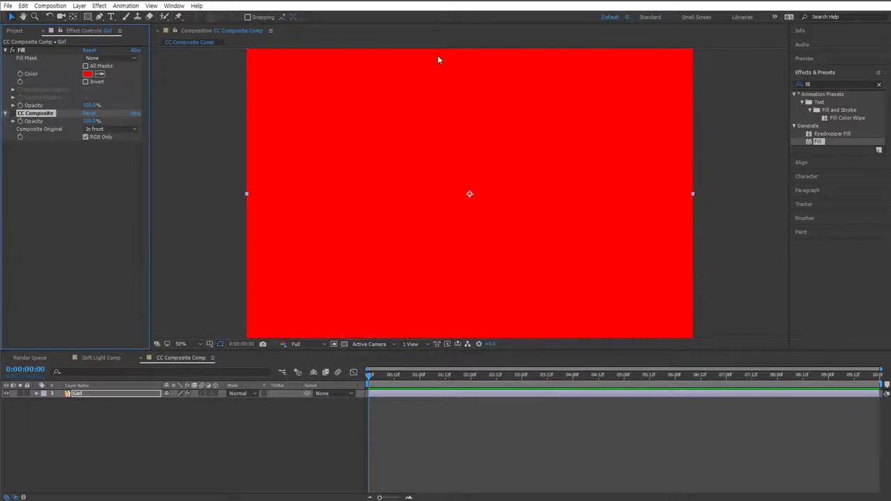
left_click(12, 114)
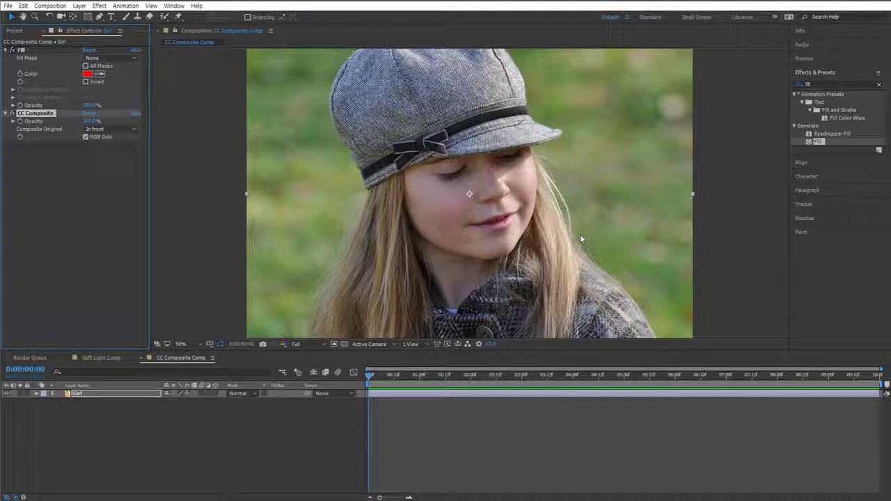
left_click(11, 113)
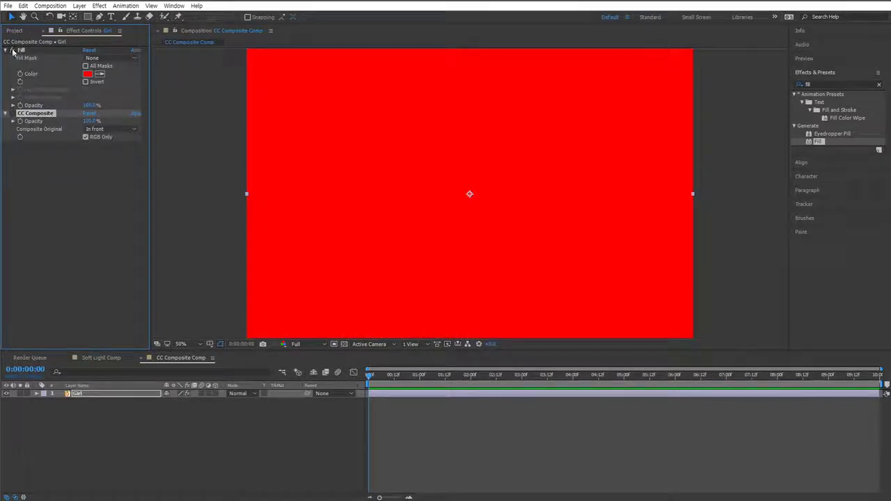
left_click(12, 50)
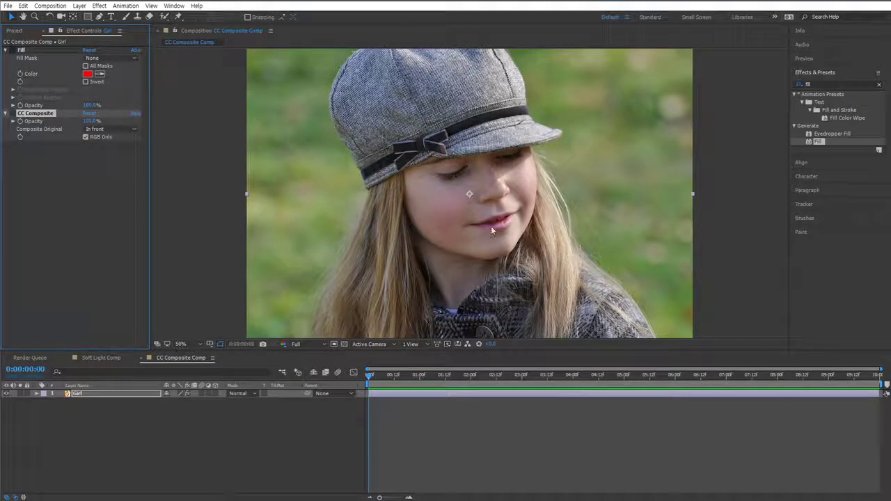
left_click(12, 51)
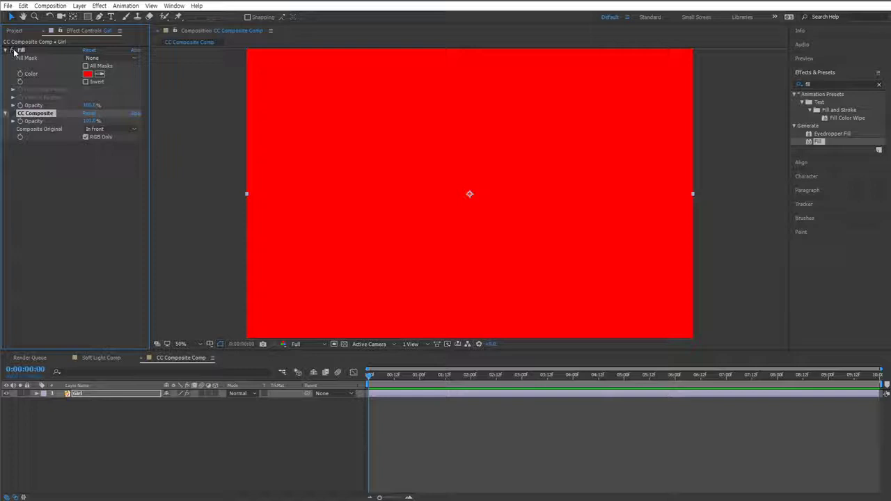
left_click(12, 114)
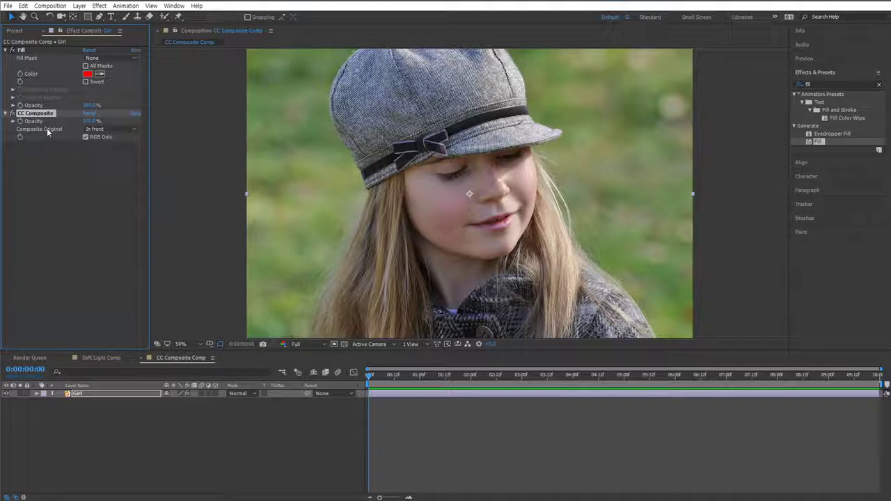
- With Composite Original set to In front, try CC Composite at 50% opacity and restore it to 100%
left_click(116, 128)
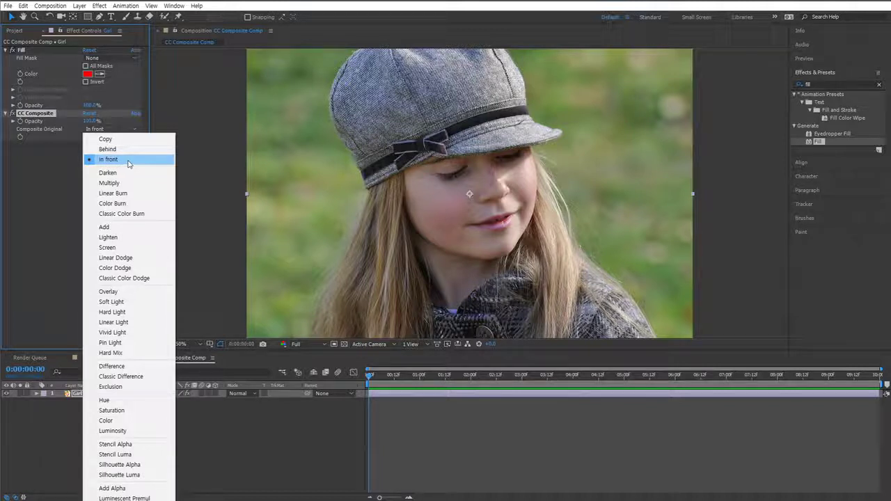
left_click(29, 55)
left_click(23, 52)
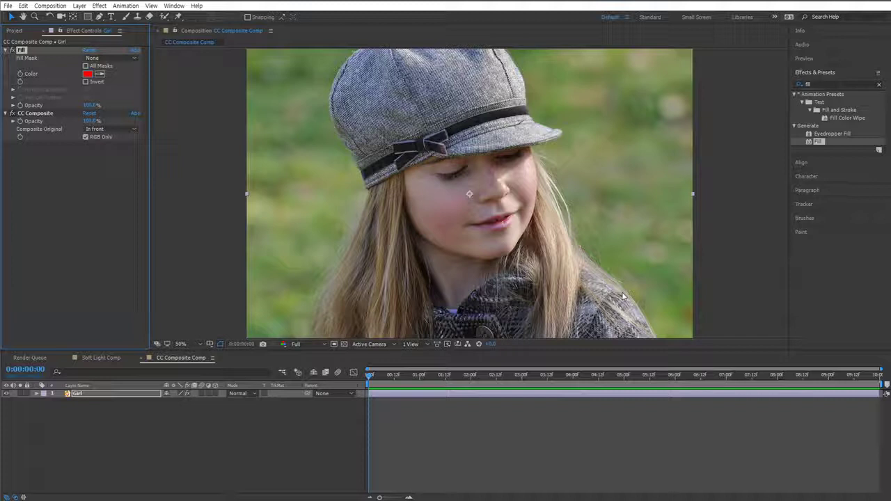
left_click(89, 120)
type("50")
key("Return")
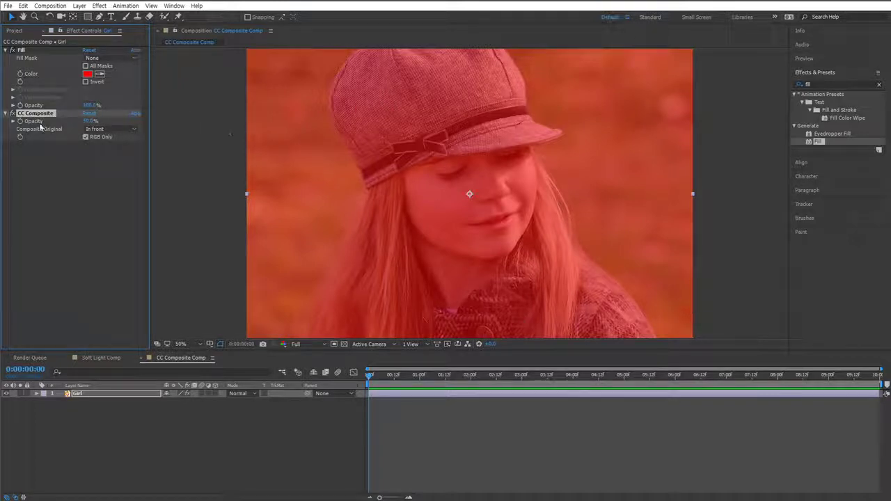
left_click_drag(87, 121, 98, 120)
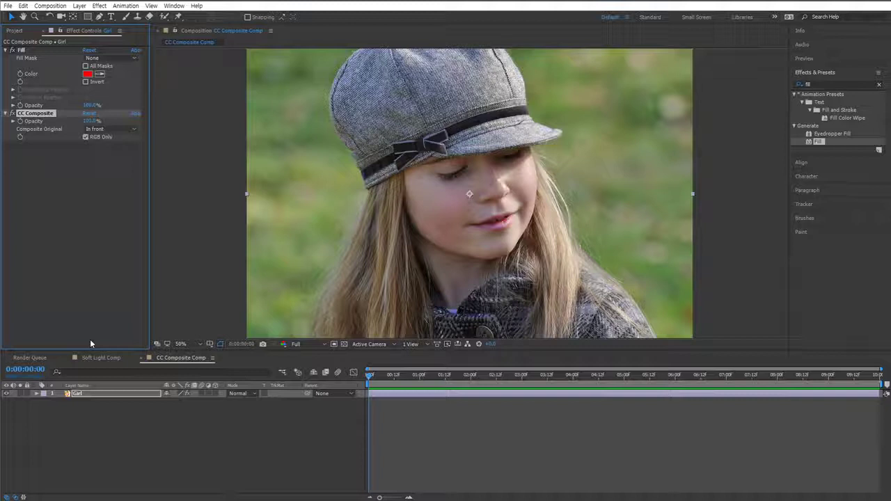
- Set Composite Original to Behind, try a lower CC Composite opacity, and restore it to 100%
left_click(119, 129)
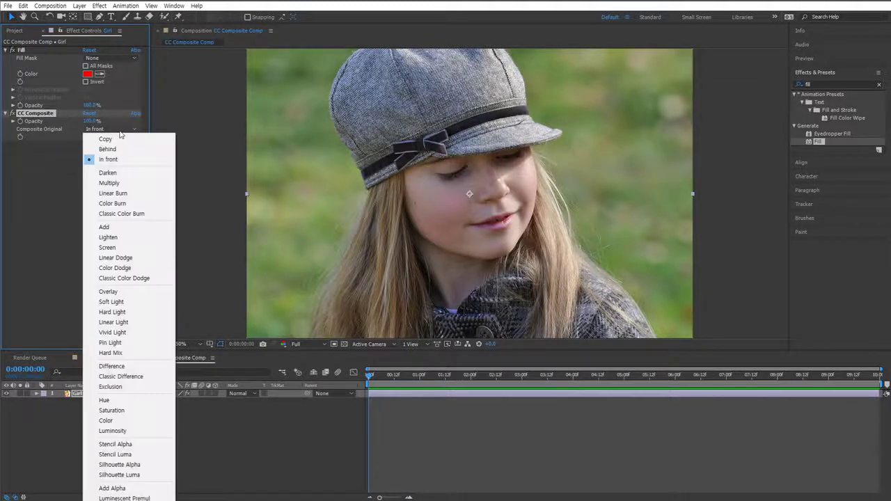
left_click(120, 151)
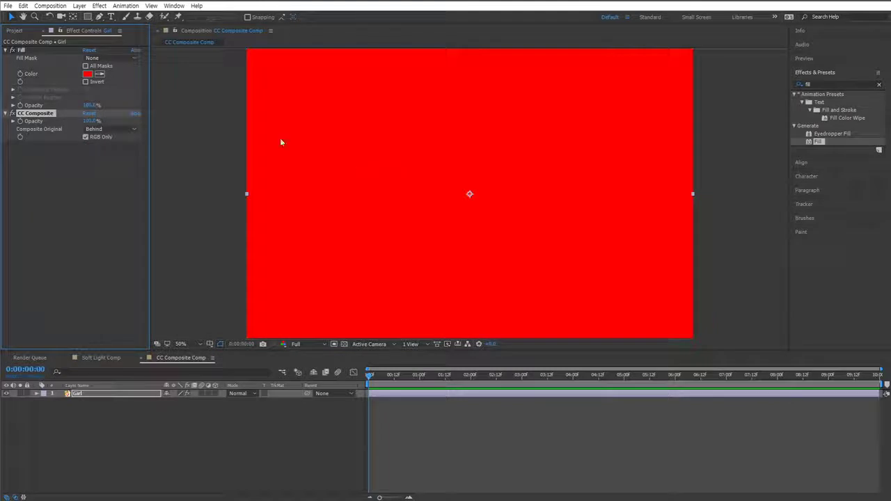
left_click(28, 51)
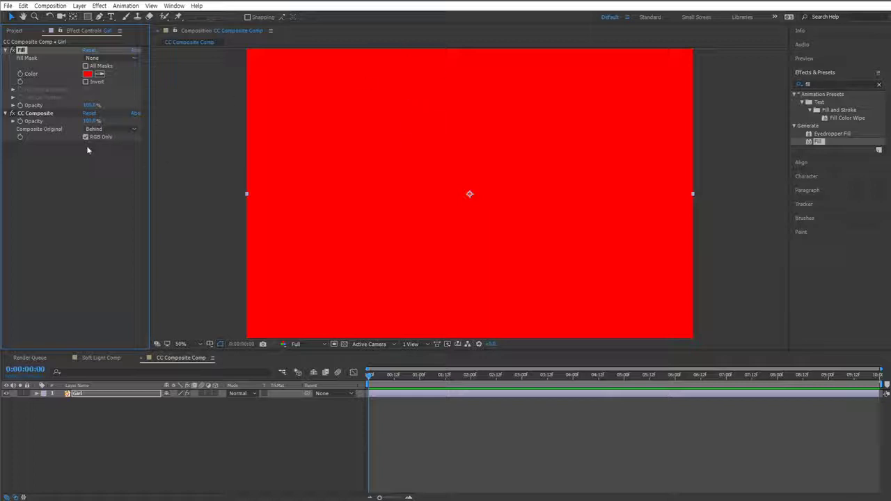
left_click(87, 116)
left_click_drag(56, 121, 171, 128)
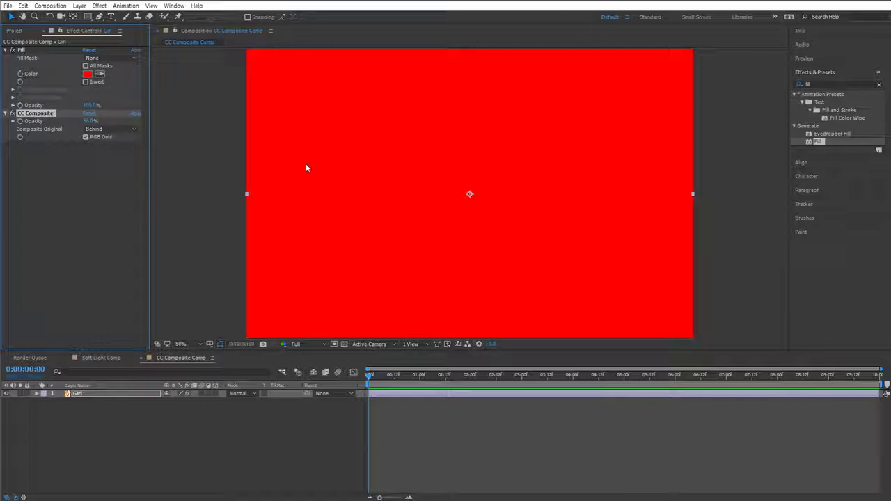
left_click_drag(92, 121, 115, 121)
- Set Composite Original to Copy and test different CC Composite opacities, returning to 100%
left_click(104, 129)
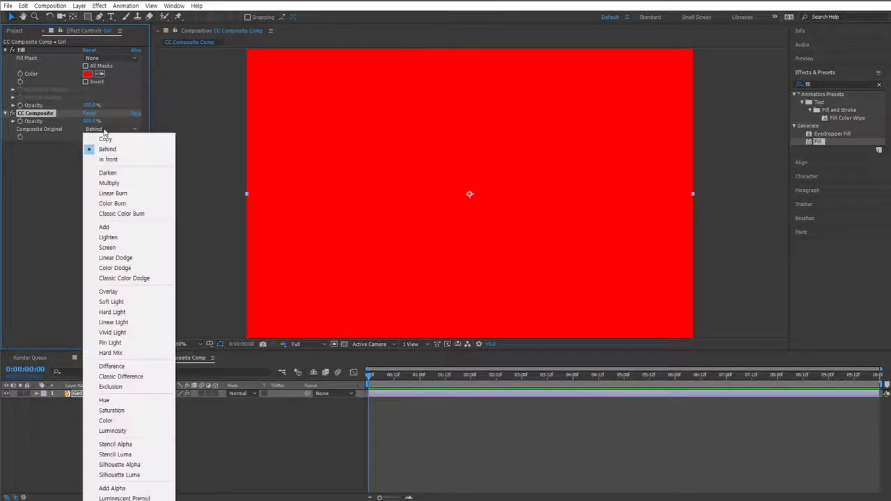
left_click(105, 141)
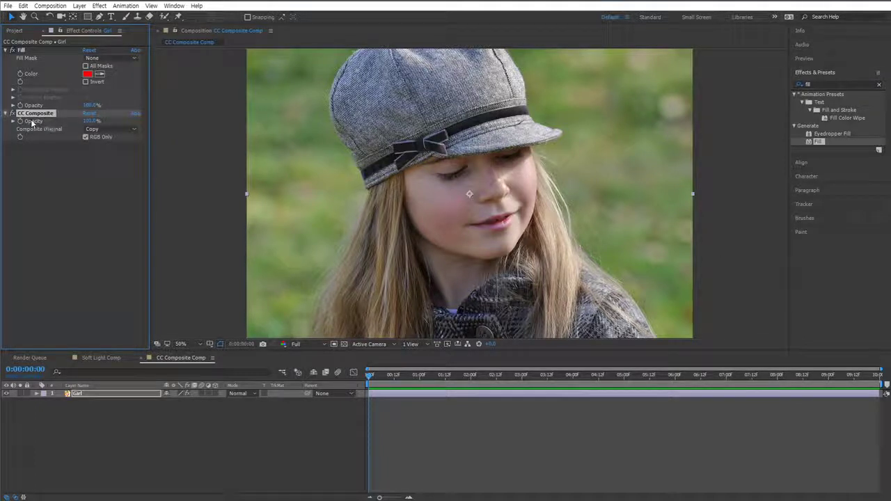
left_click_drag(98, 122, 297, 129)
- Compare the Composite Original modes with the Girl layer's own blending modes
left_click(119, 130)
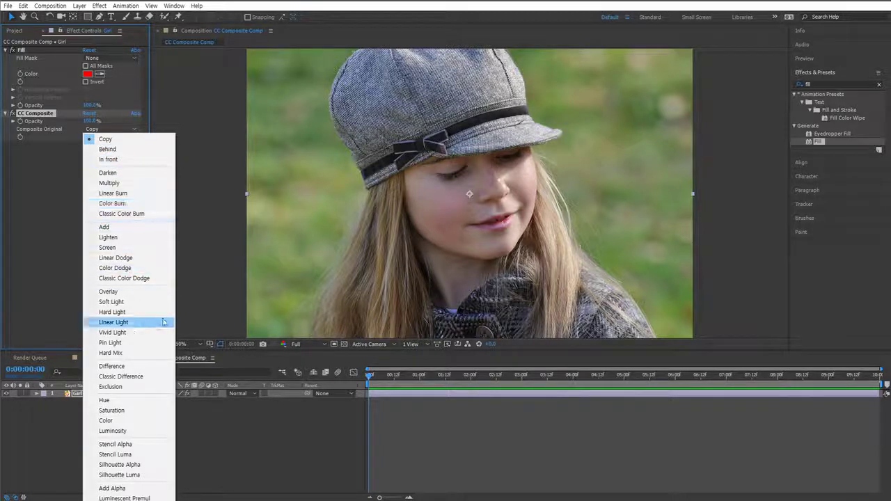
left_click(249, 409)
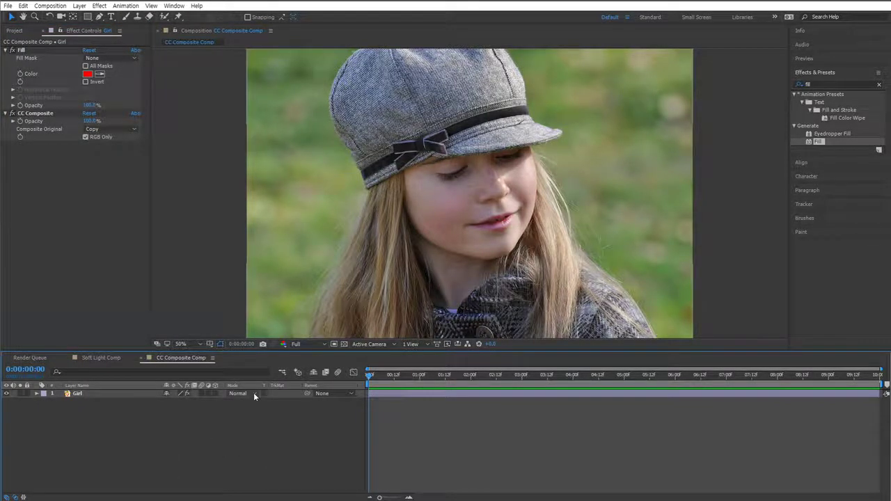
left_click(253, 392)
left_click(191, 305)
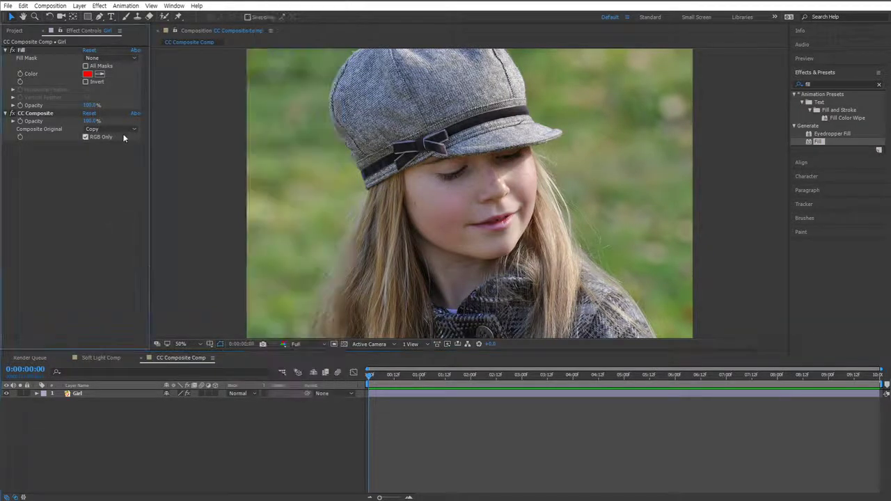
- Try the Add, Screen and Overlay modes for Composite Original, ending with Difference
left_click(123, 131)
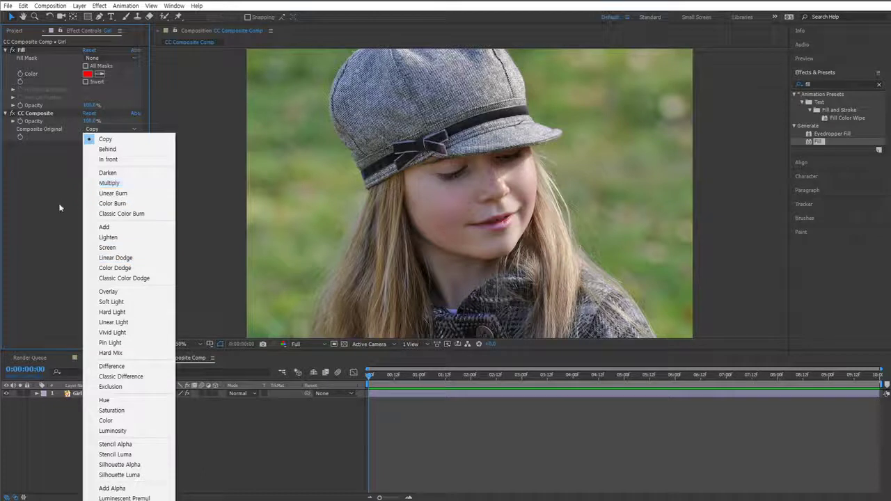
left_click(148, 227)
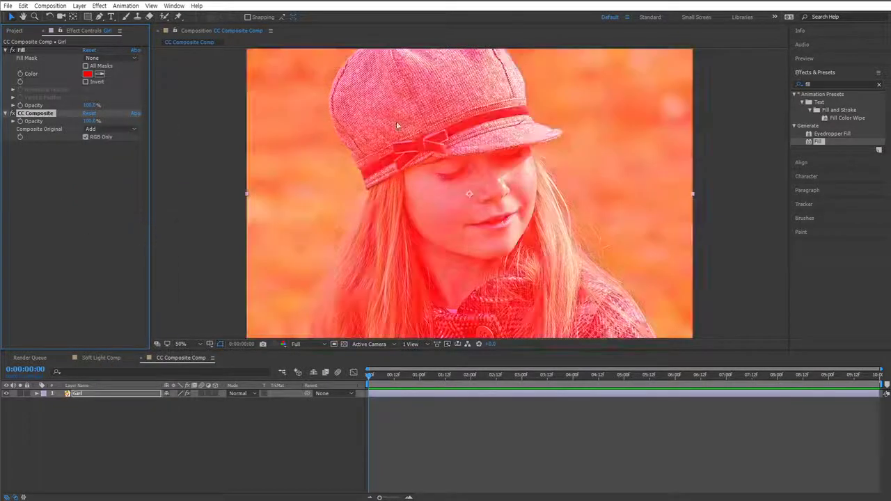
left_click(115, 129)
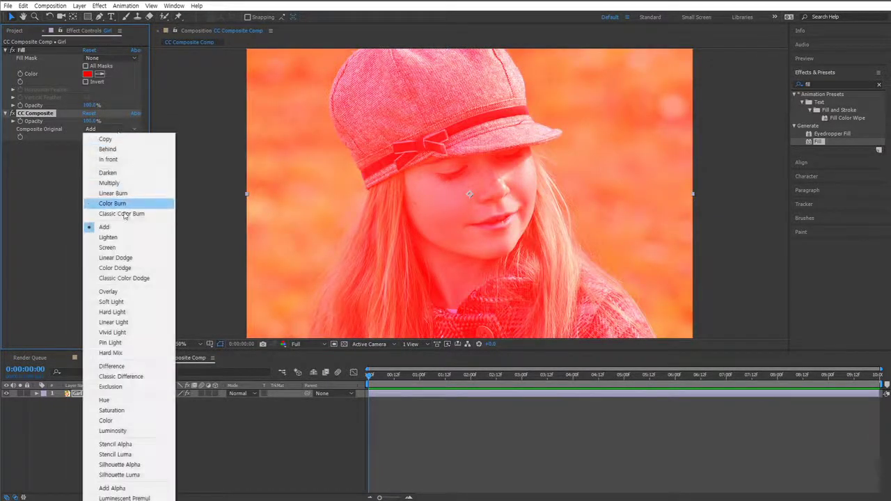
left_click(125, 248)
left_click(108, 130)
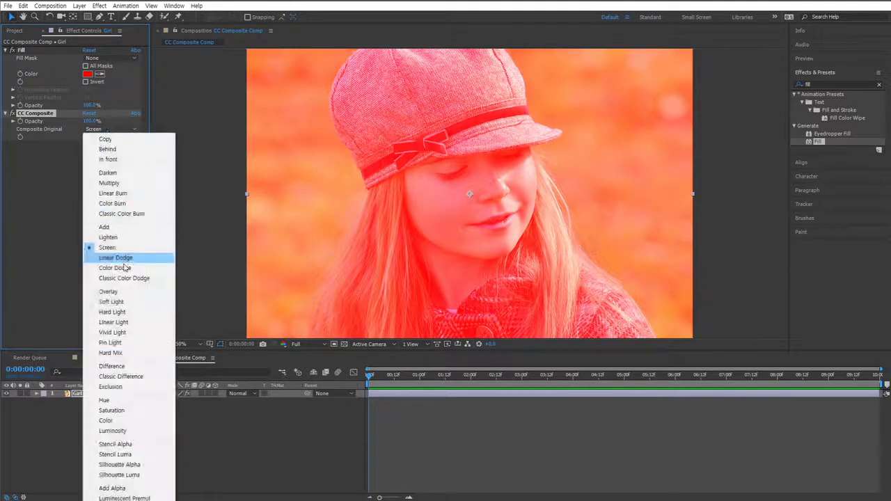
left_click(107, 291)
left_click(115, 129)
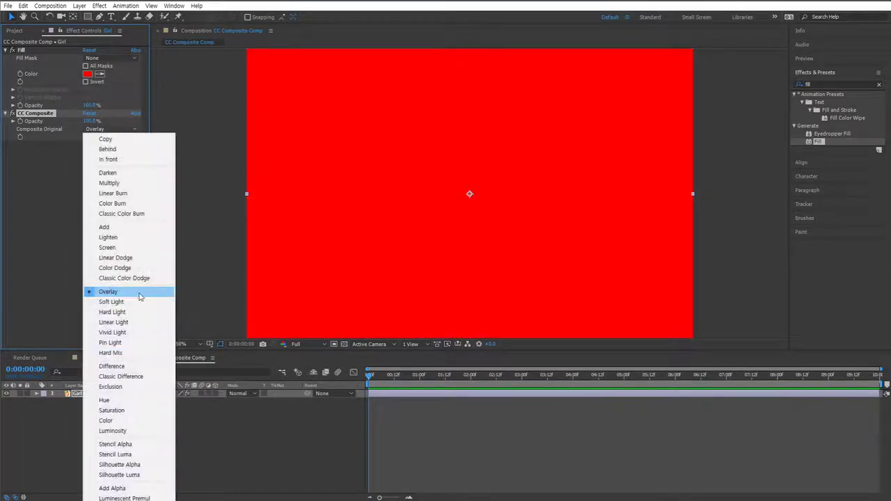
left_click(118, 369)
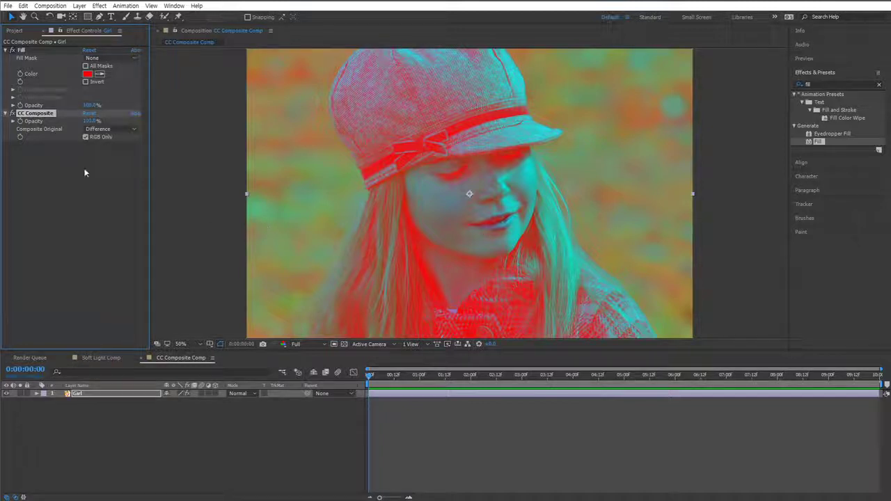
- Set Composite Original to In front and delete the Fill effect from the Girl layer
left_click(110, 128)
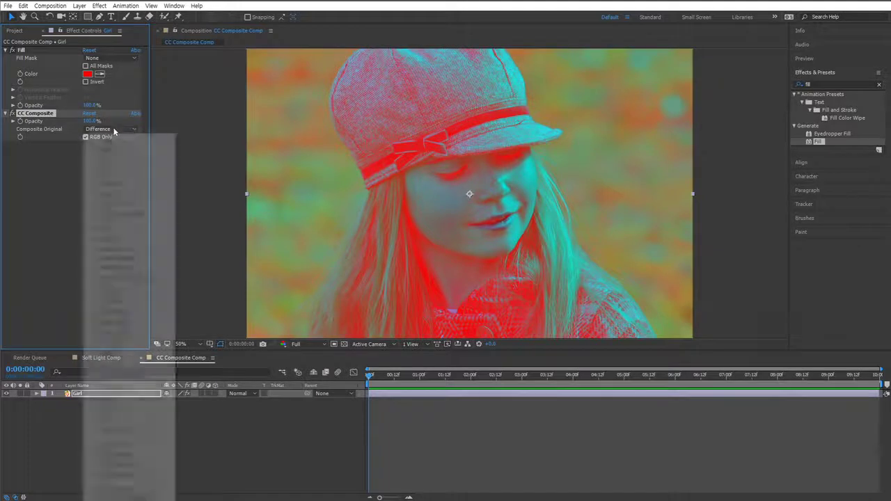
left_click(121, 161)
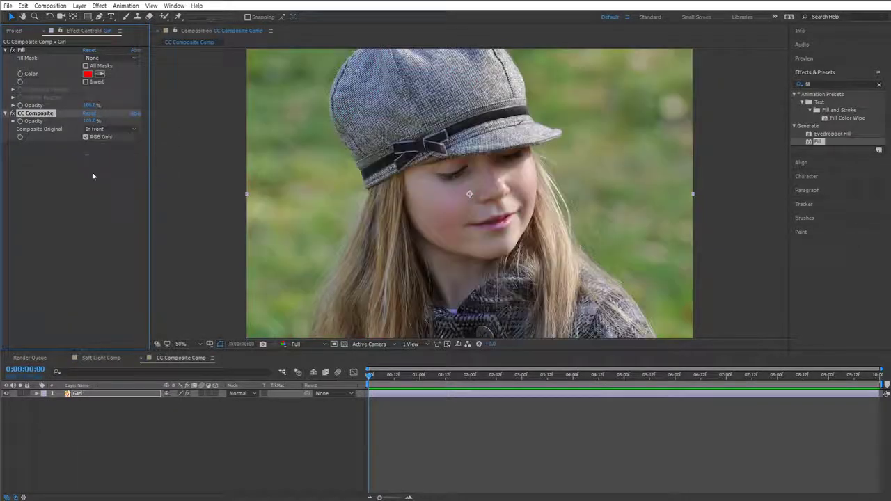
left_click(92, 171)
left_click(25, 53)
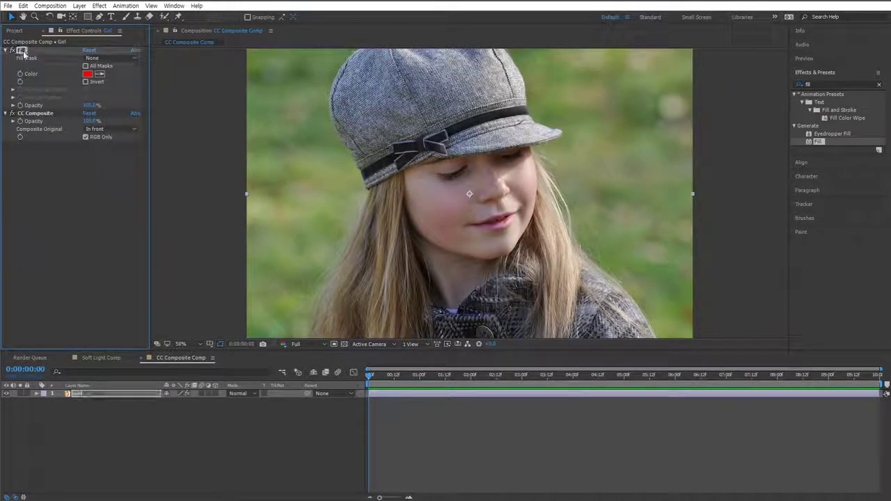
key("Delete")
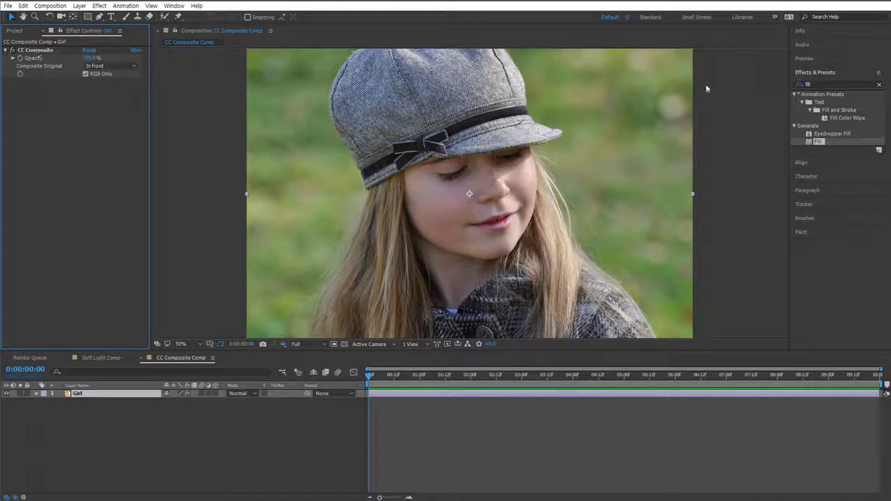
- Apply Fast Box Blur to the Girl layer with a Blur Radius of 20 and Repeat Edge Pixels enabled
left_click_drag(824, 84, 634, 90)
type("blur")
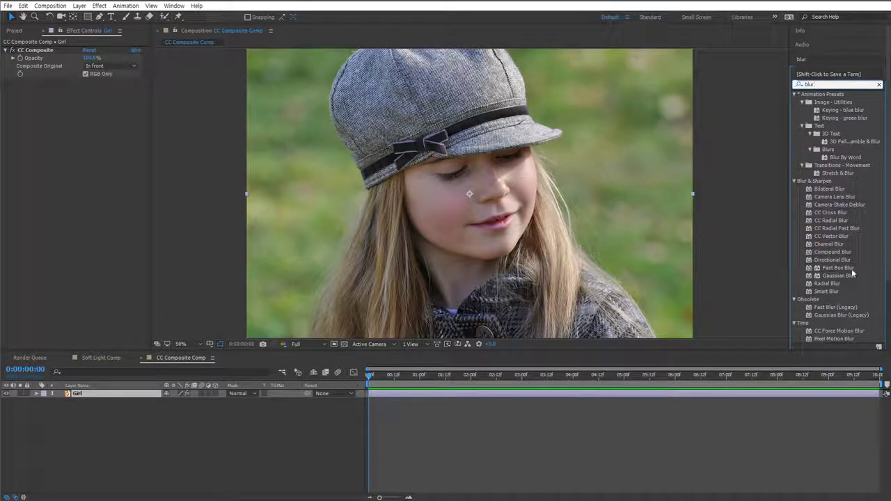
left_click_drag(837, 267, 116, 126)
left_click(87, 89)
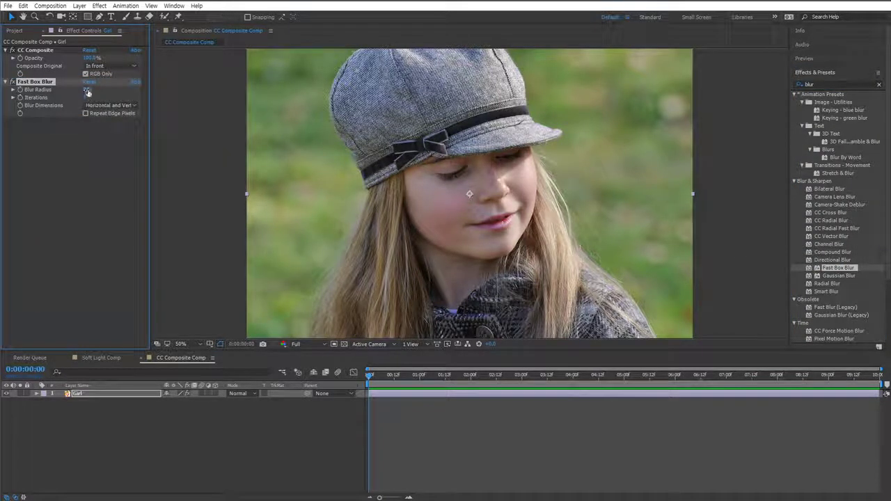
type("20")
key("Return")
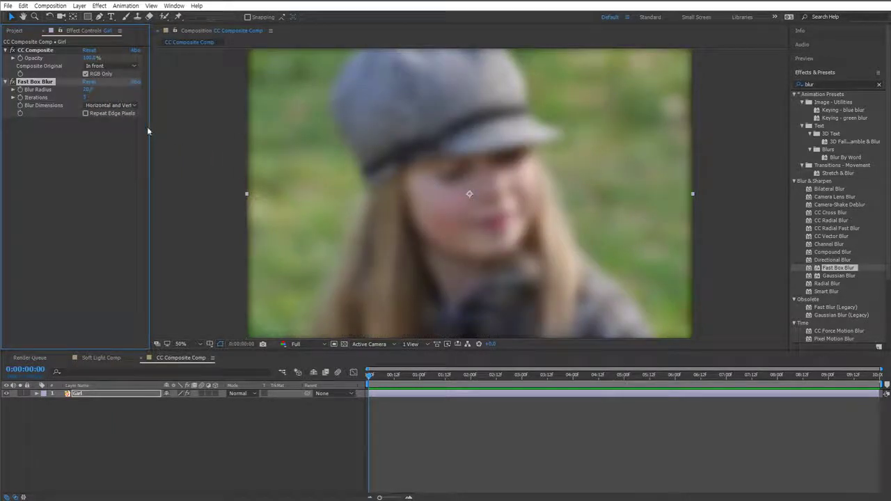
left_click(116, 112)
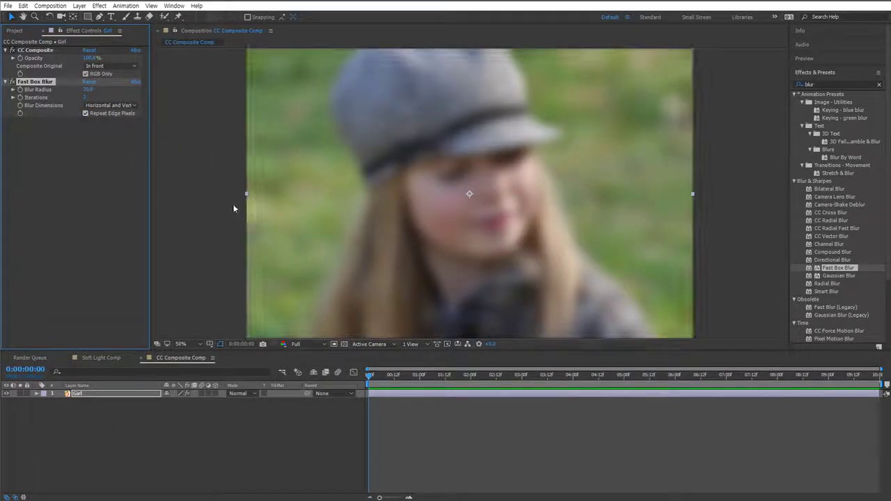
- Move Fast Box Blur above CC Composite in the Girl layer's effect order
left_click_drag(630, 281, 627, 283)
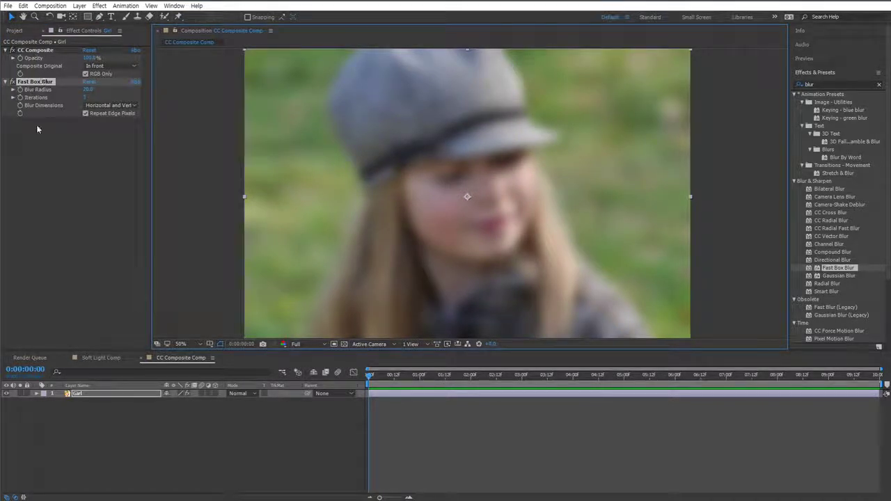
left_click(54, 84)
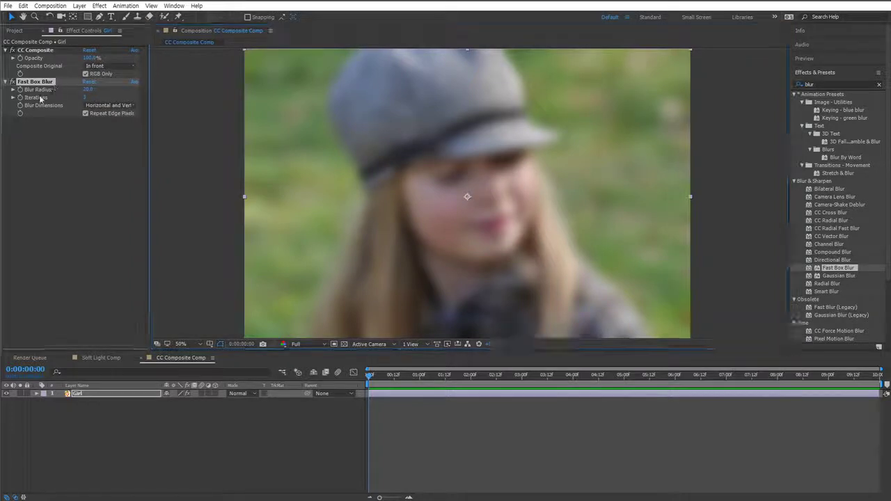
left_click_drag(42, 85, 43, 52)
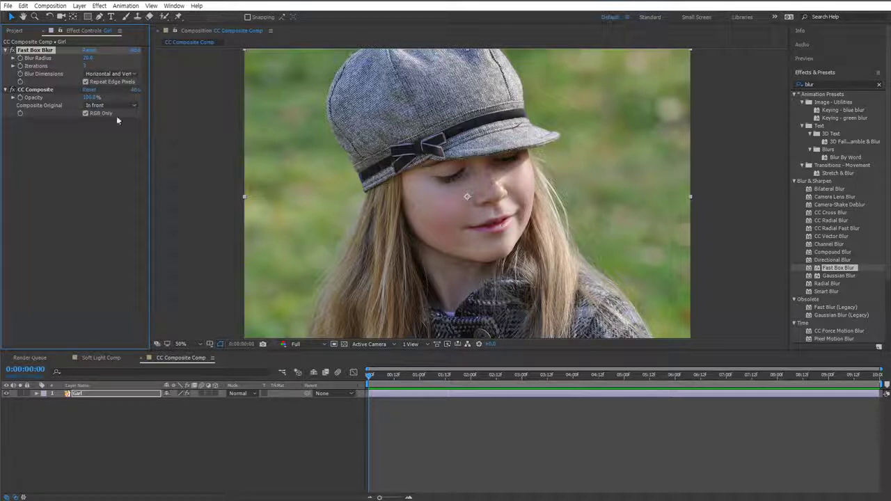
- Try a CC Composite opacity of 50% on the blurred layer, and restore it to 100%
left_click(92, 98)
type("50")
key("Return")
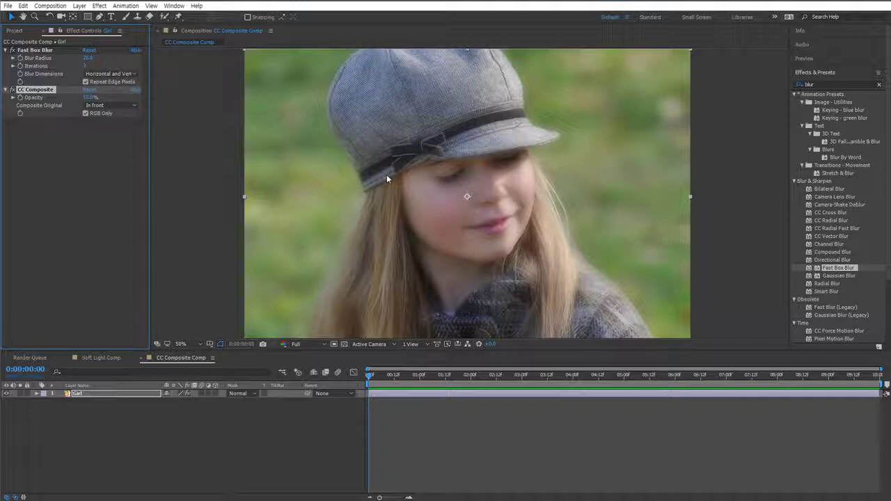
left_click(90, 98)
type("100")
key("Return")
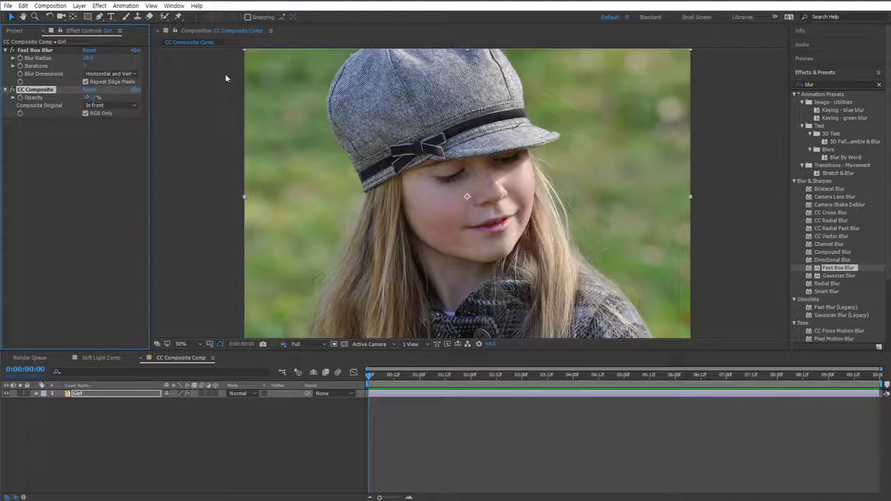
- Set Composite Original to Screen and compare the glow with the two-layer version in Soft Light Comp
left_click(111, 103)
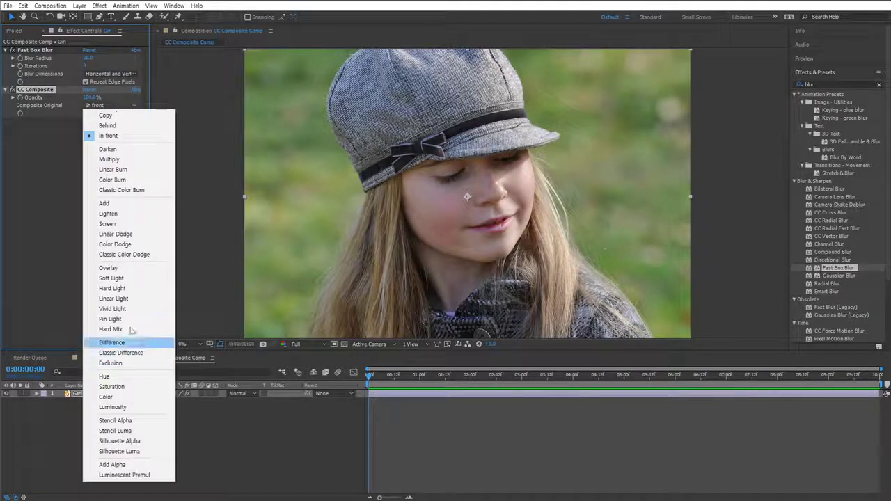
left_click(132, 226)
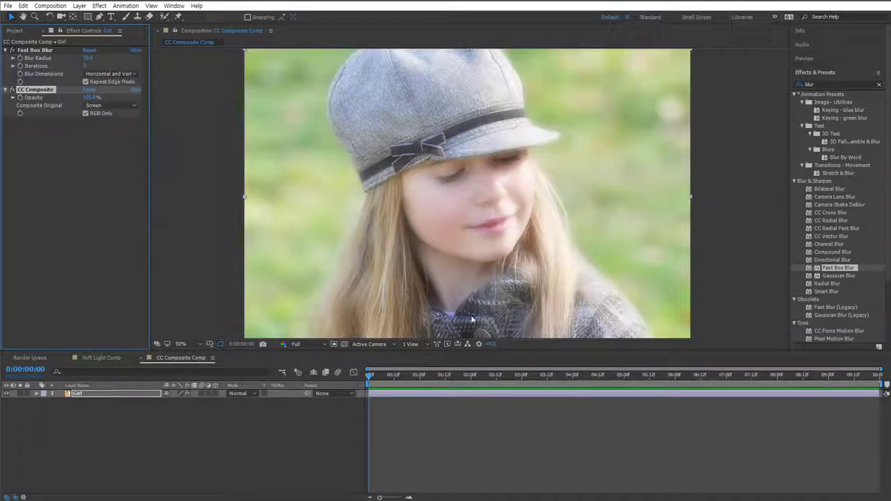
left_click(101, 358)
left_click_drag(103, 421, 39, 391)
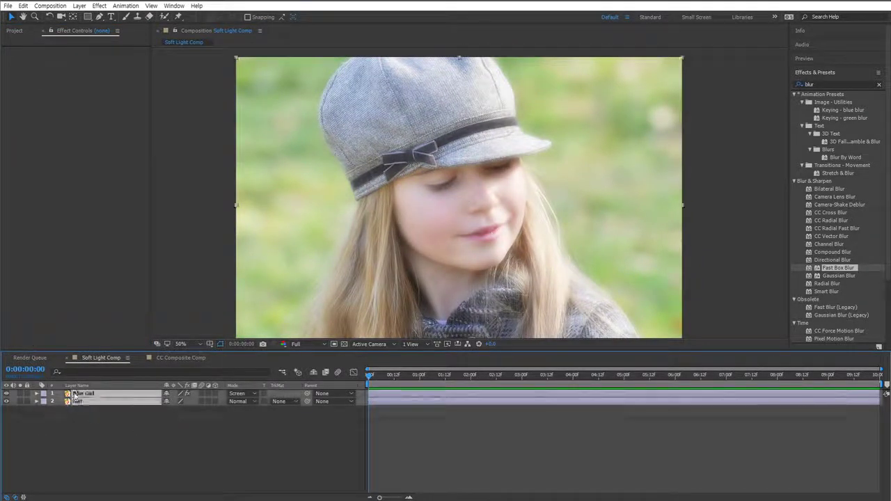
left_click(176, 358)
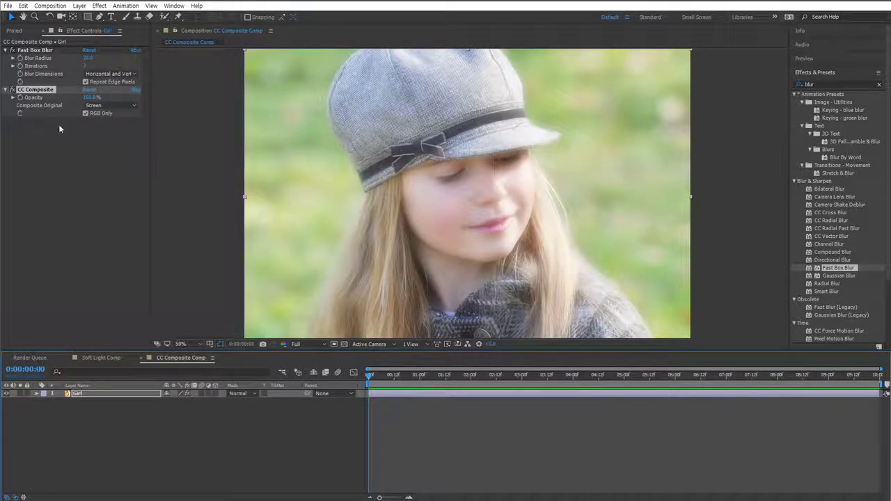
left_click(103, 358)
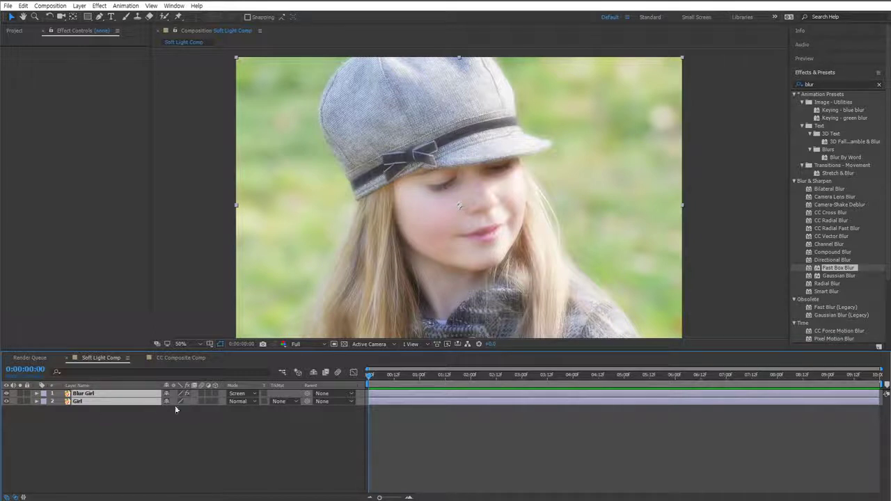
left_click(178, 358)
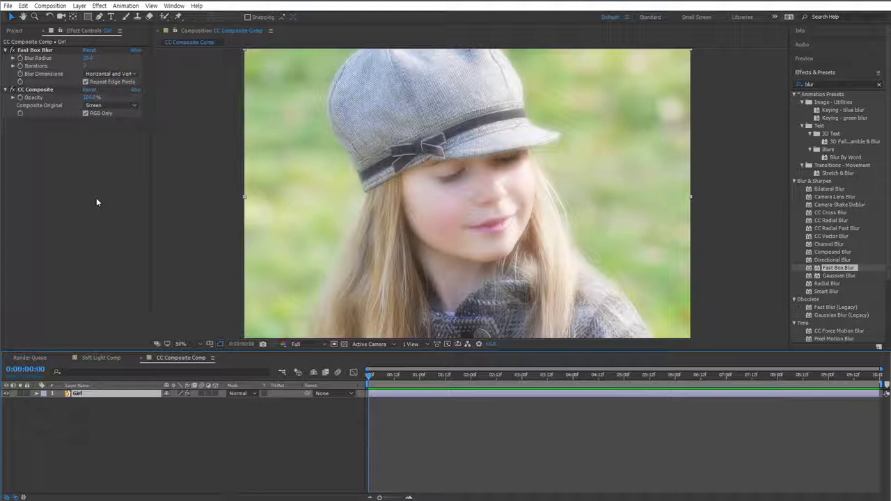
left_click(46, 93)
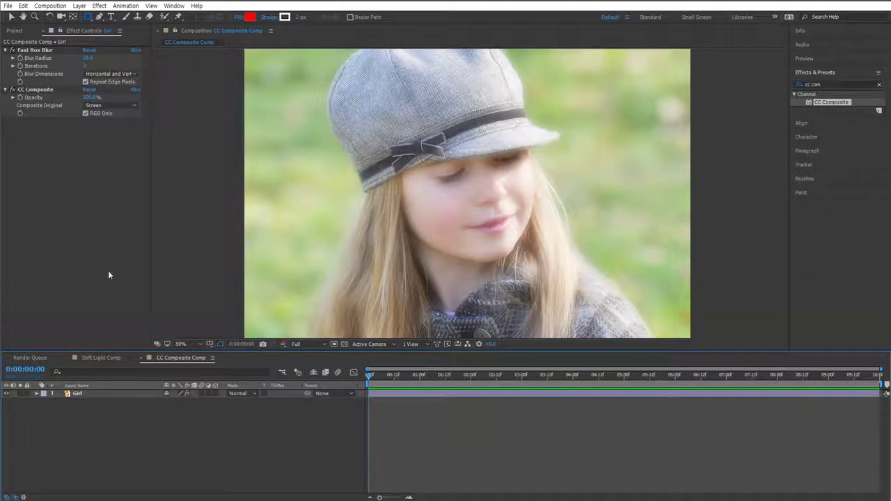
- Create a 1280 x 720 composition named CC Composite Comp v02 with a duration of 10 seconds
left_click(18, 32)
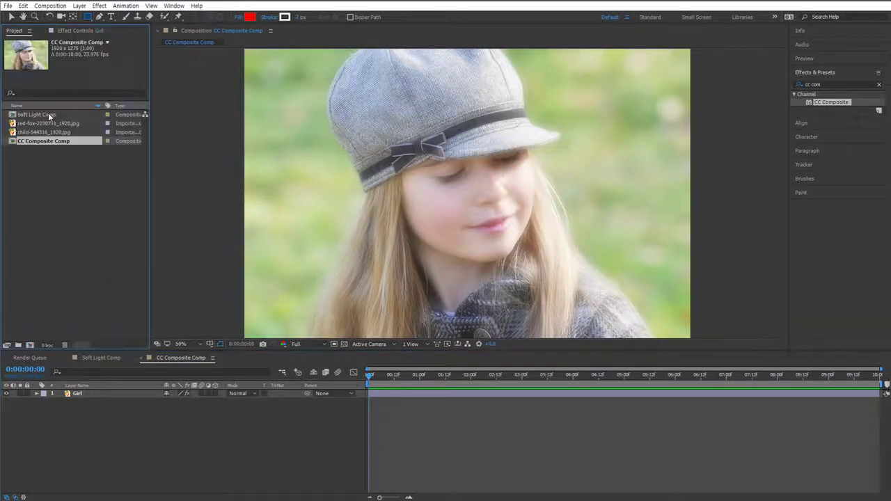
left_click(29, 345)
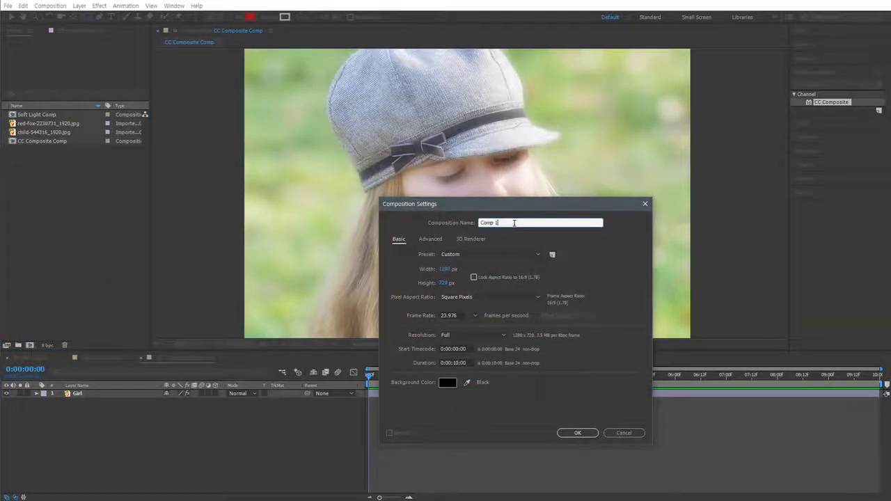
type("CC Composite Comp")
key("Tab")
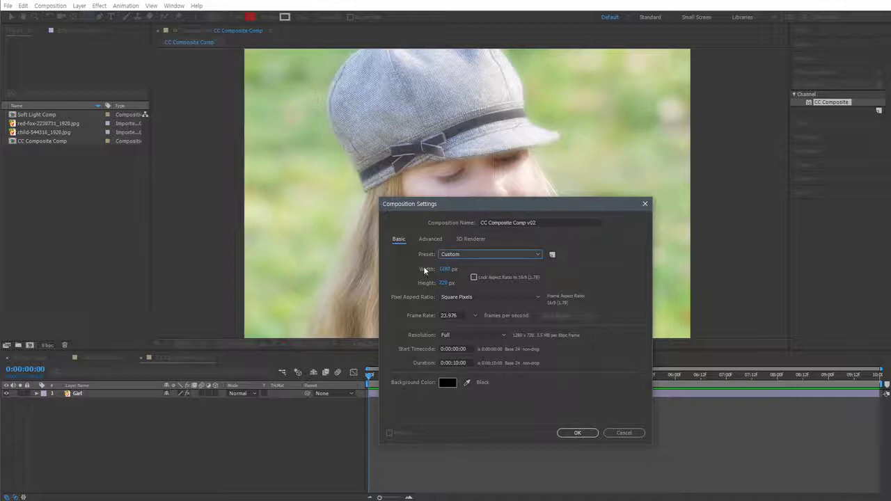
left_click(445, 270)
left_click(446, 281)
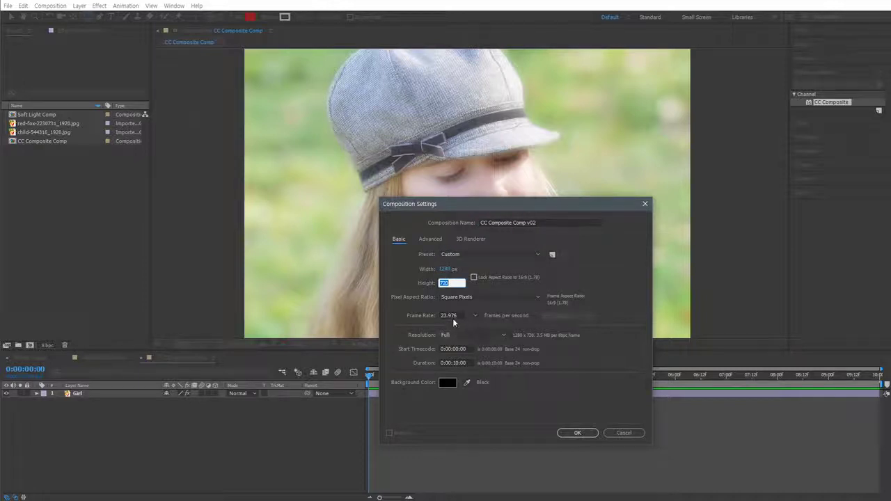
key("Tab")
left_click(459, 366)
key("Return")
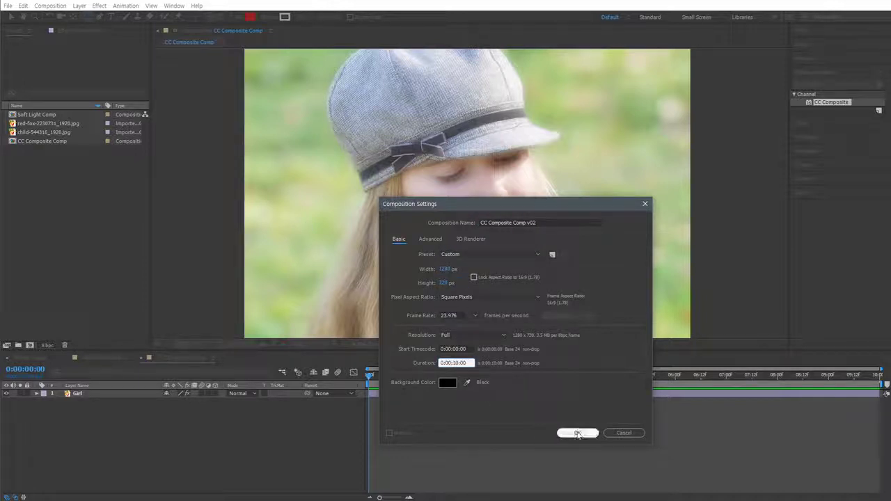
- Add a wide paragraph text box across the new composition containing "Hello World"
scroll(408, 223, "up", 2)
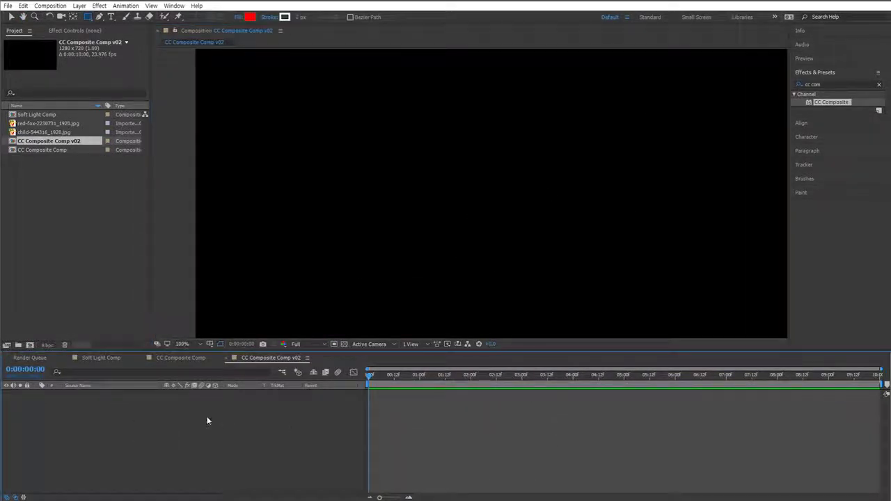
left_click(111, 18)
left_click_drag(214, 122, 762, 264)
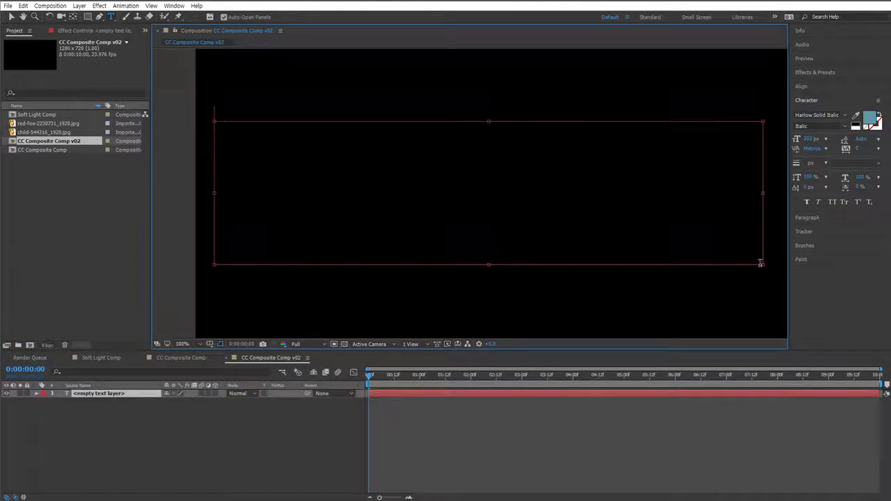
type("He")
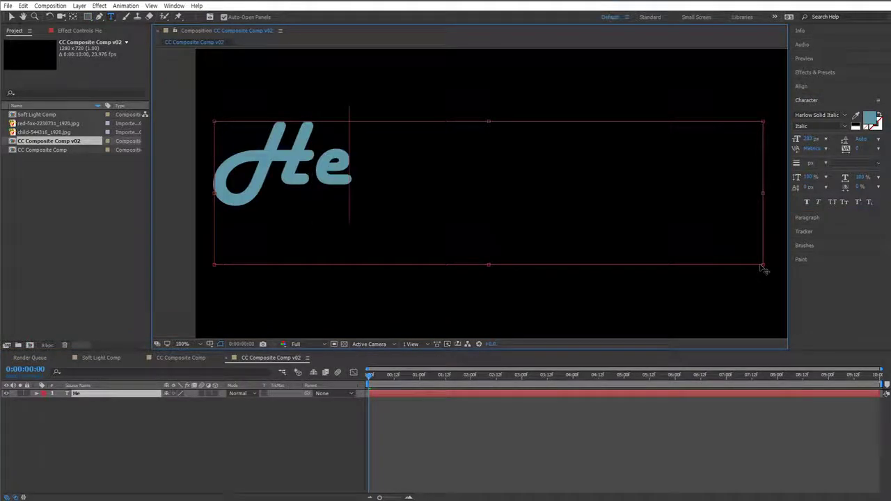
type("llo W")
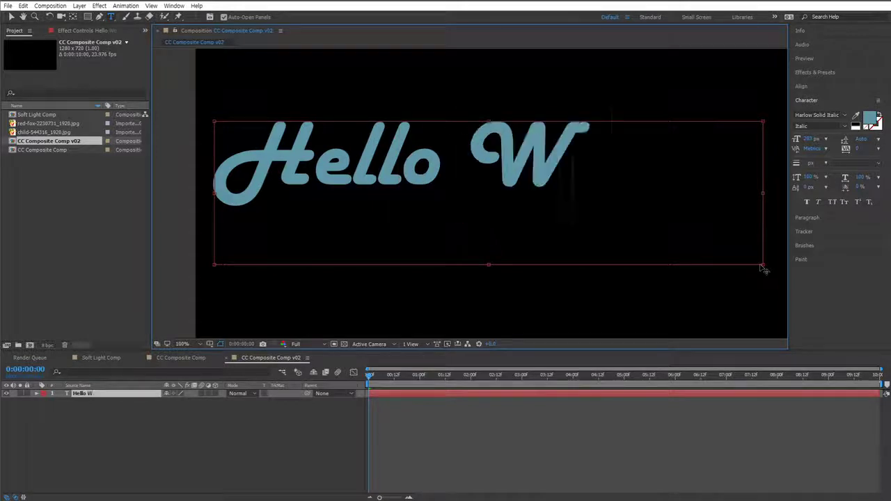
type("orld")
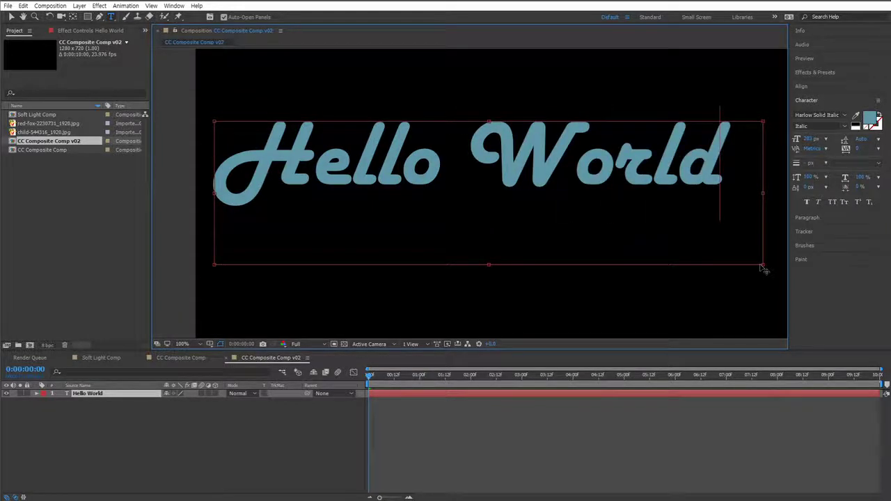
- Change the fill color of all the Hello World text to white
key("ctrl+a")
left_click(870, 118)
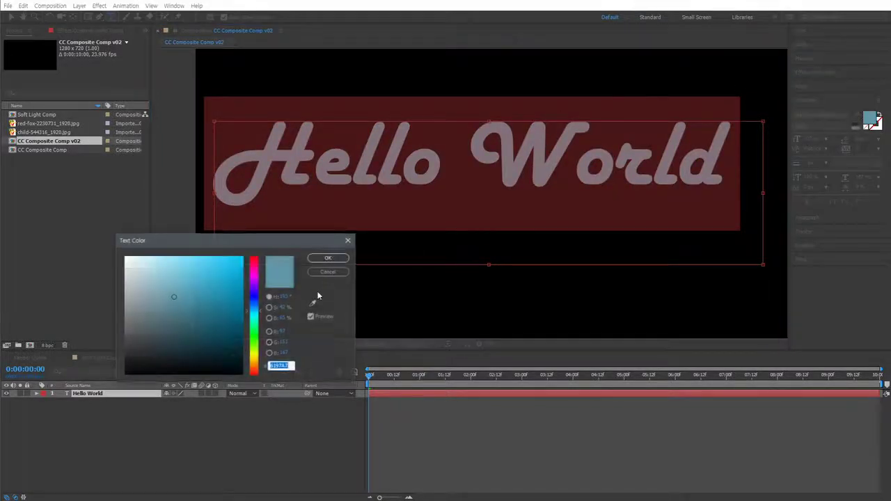
left_click(126, 258)
left_click(328, 258)
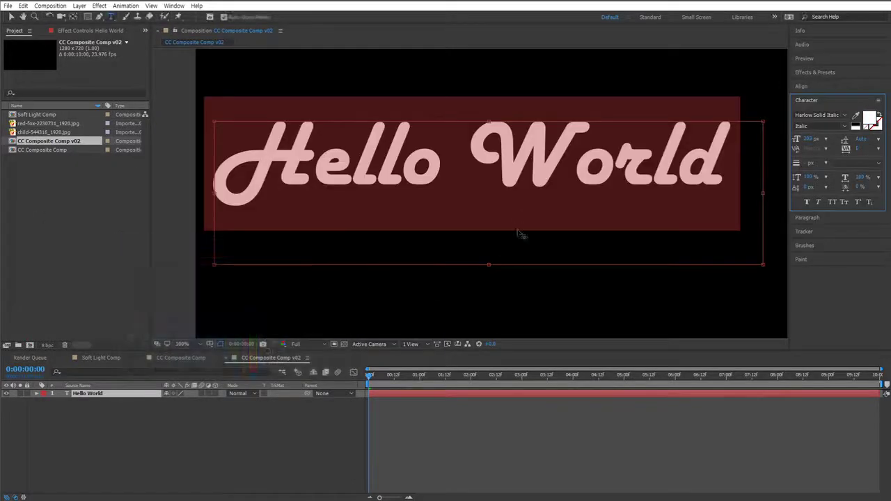
- Position the Hello World text in the middle of the composition
left_click_drag(522, 294, 540, 331)
scroll(540, 331, "down", 2)
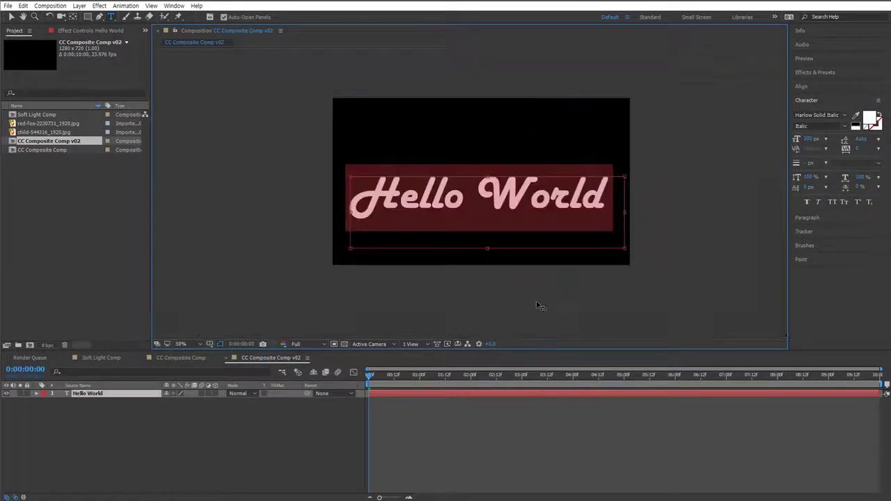
scroll(421, 237, "up", 2)
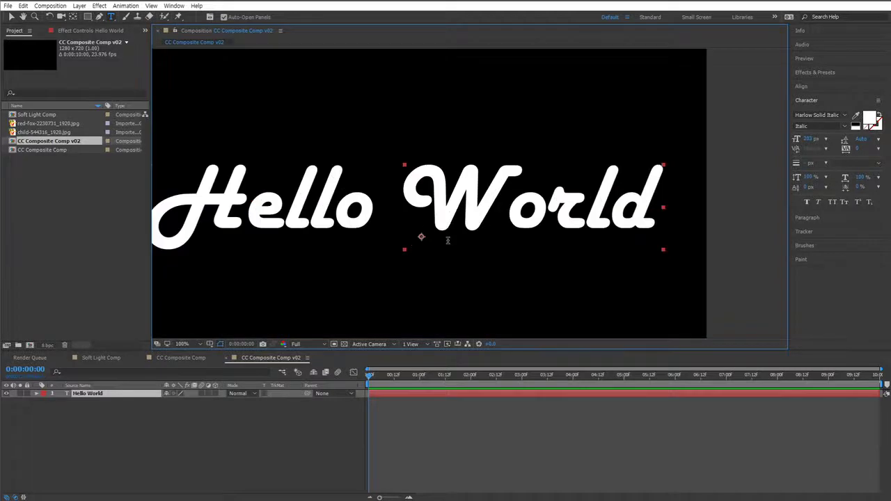
scroll(449, 243, "down", 2)
key("v")
left_click(456, 258)
left_click_drag(470, 201, 471, 189)
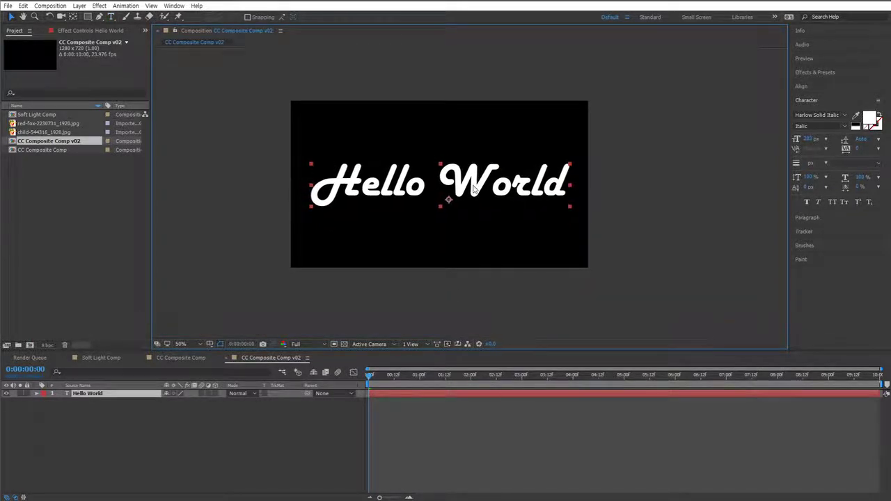
- Find the Fill effect and apply it to the Hello World text layer
scroll(478, 223, "up", 2)
scroll(477, 223, "down", 2)
scroll(561, 250, "up", 3)
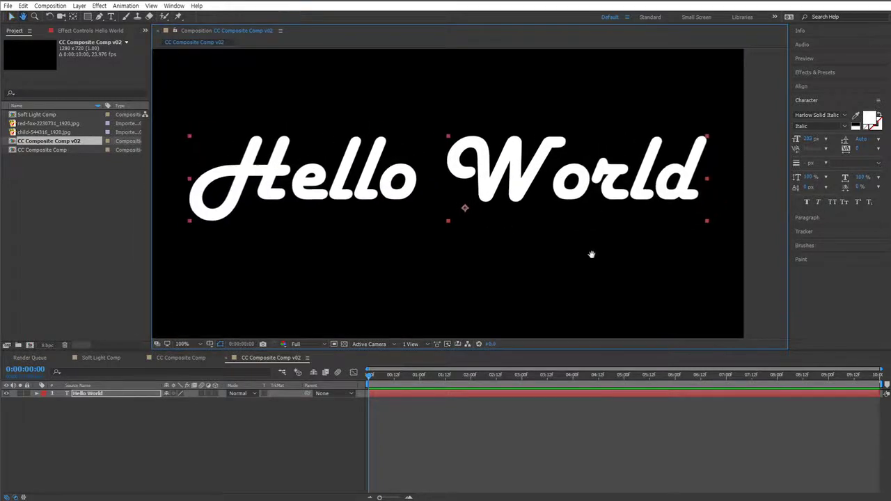
left_click(138, 410)
left_click(115, 394)
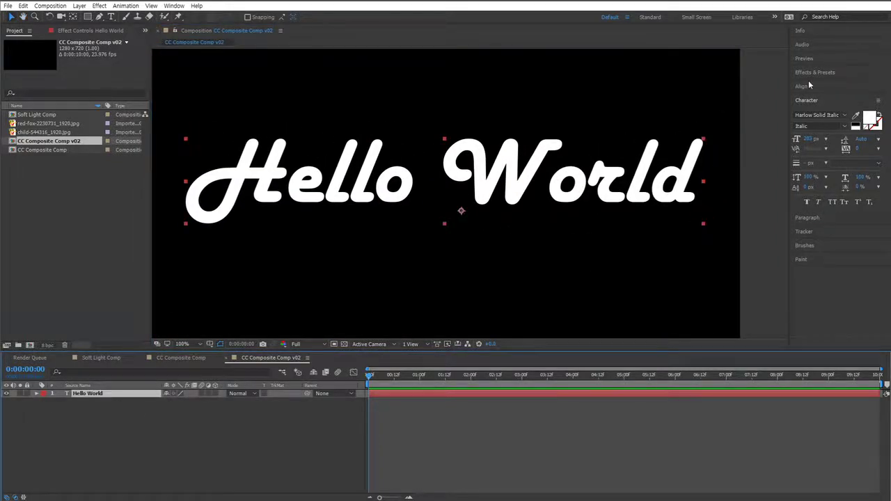
left_click(845, 69)
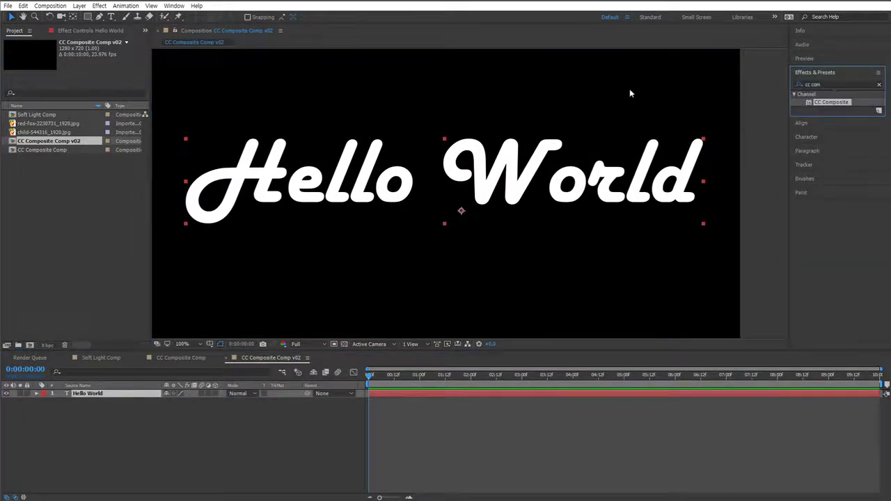
left_click(824, 82)
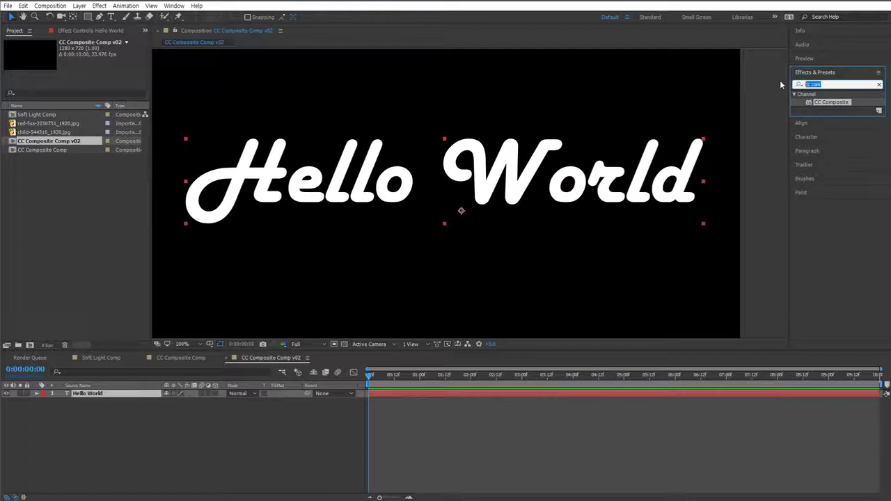
type("fill")
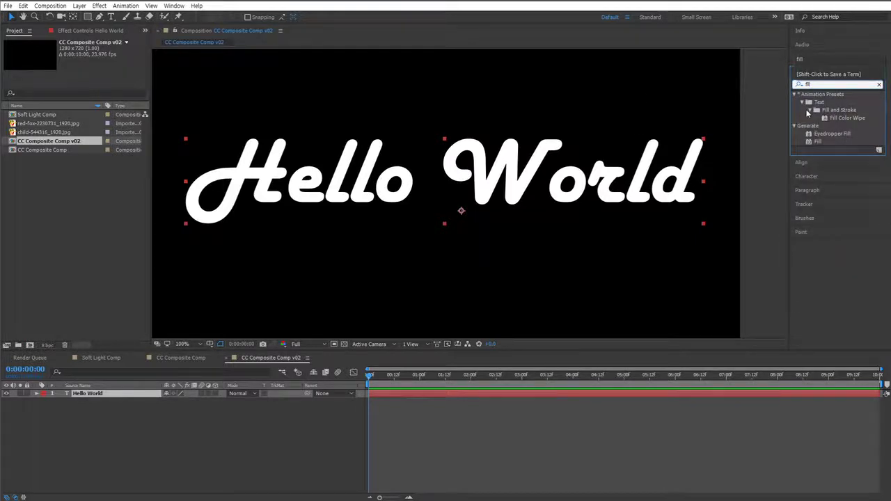
left_click_drag(812, 142, 363, 195)
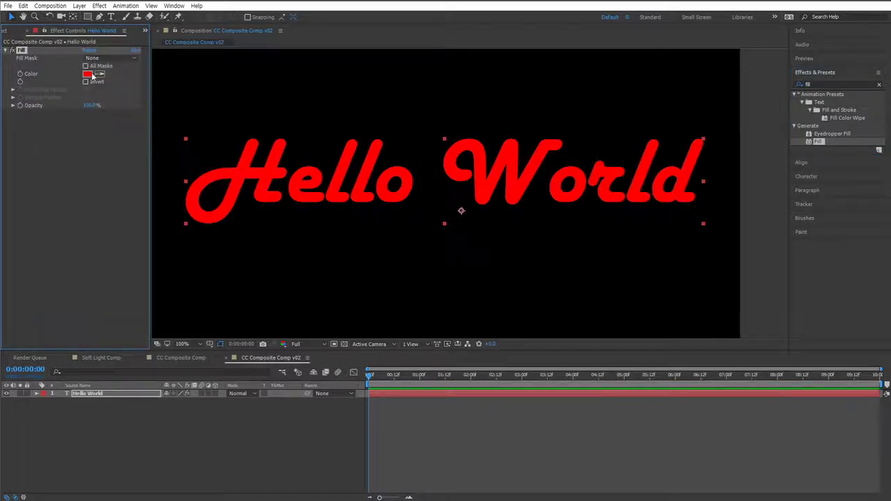
- Set the Fill effect's color to hot pink FF00A8
left_click(87, 73)
left_click_drag(255, 291, 254, 273)
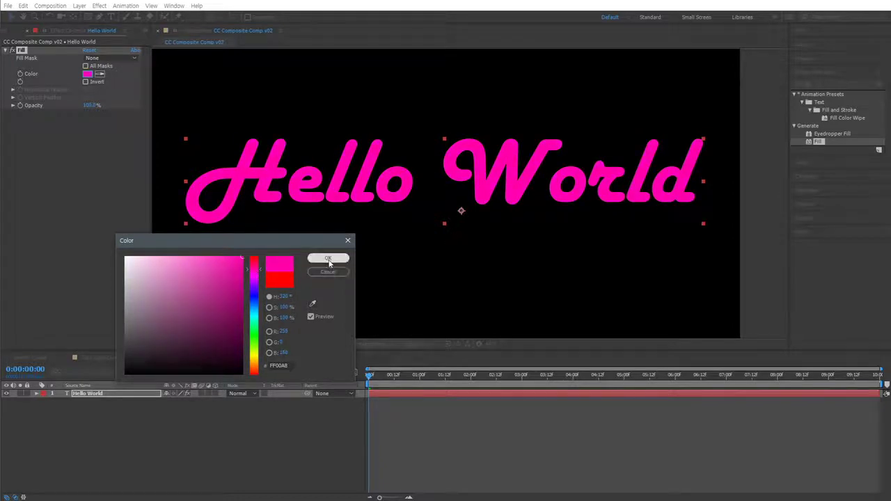
left_click(327, 258)
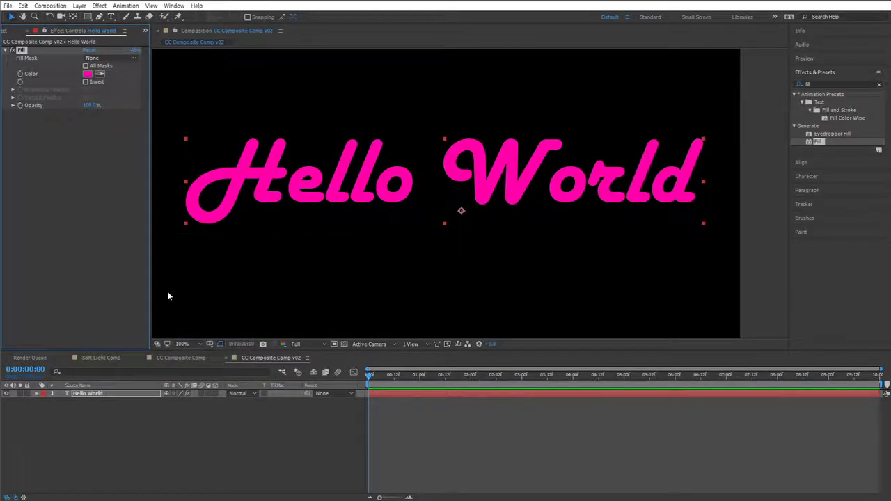
- Inspect the text's alpha channel with Fill temporarily disabled, and return to the RGB view with Fill enabled
left_click(13, 51)
left_click(282, 344)
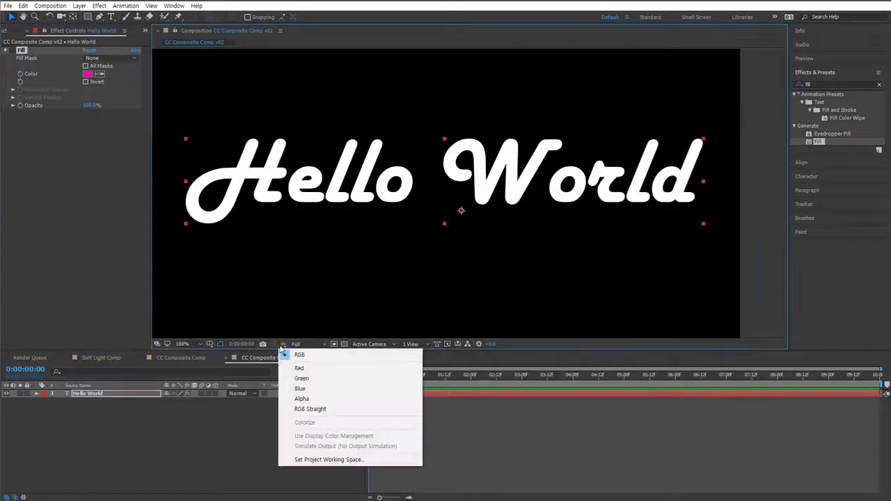
left_click(310, 408)
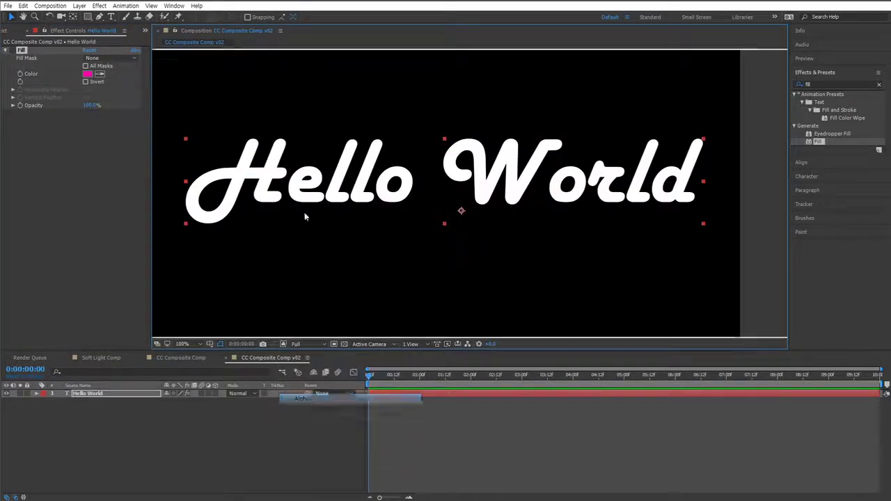
left_click(286, 346)
left_click(301, 355)
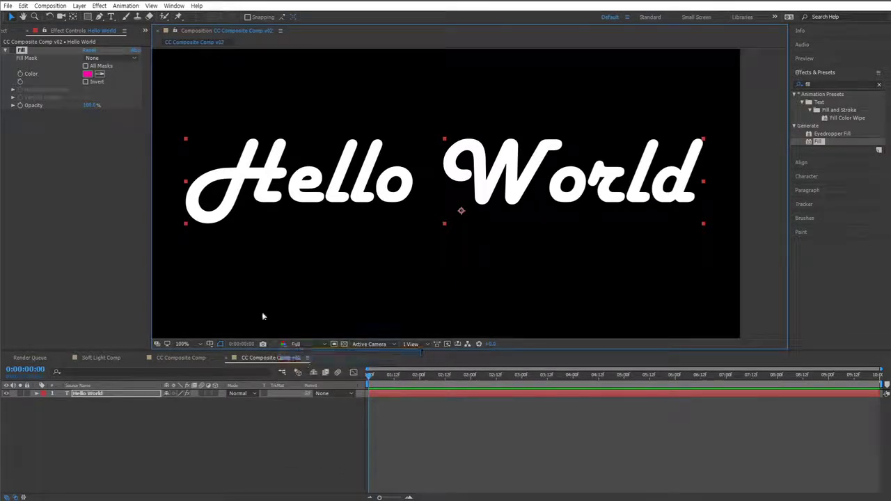
left_click(14, 51)
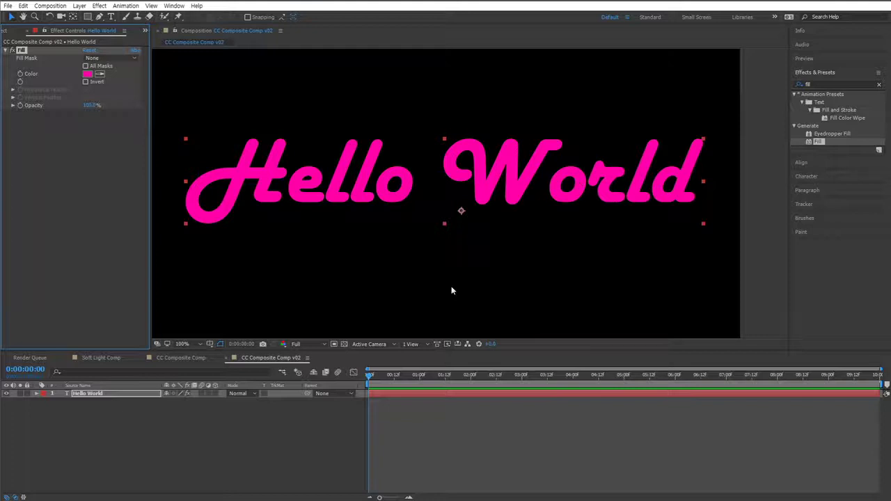
- Apply CC Composite below Fill on the Hello World layer and compare the text with the effect off and on
left_click(826, 84)
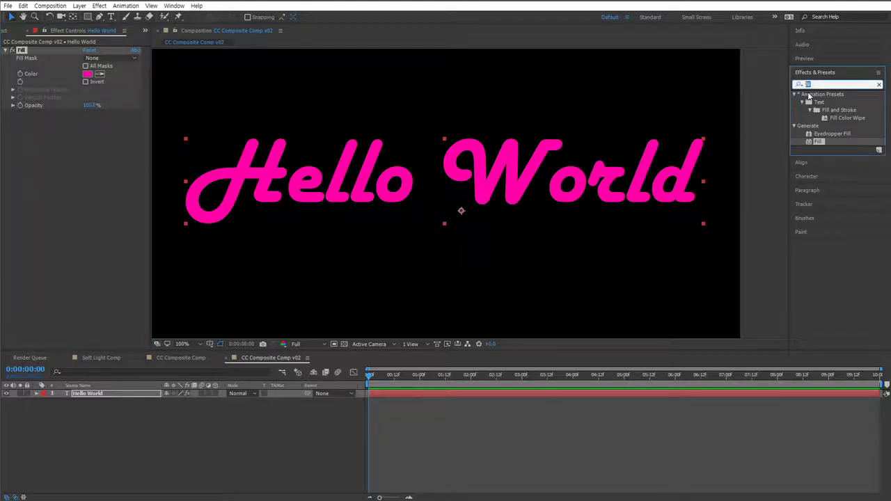
type("cc com")
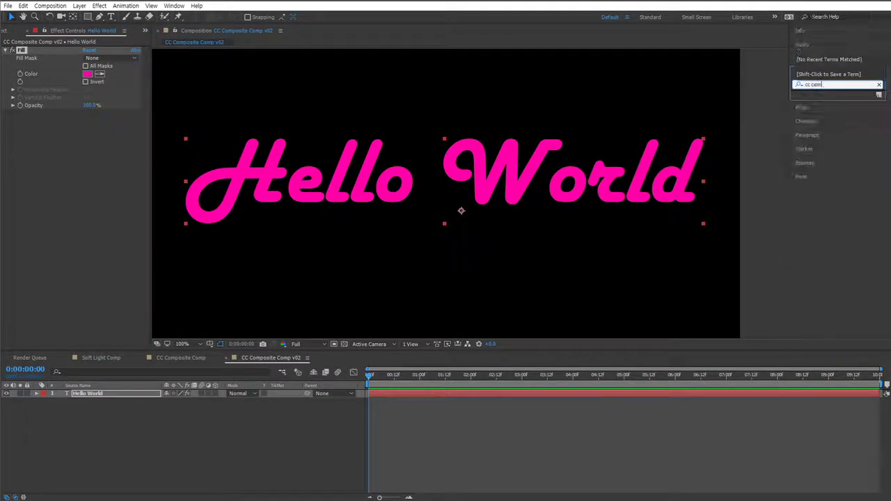
key("BackSpace")
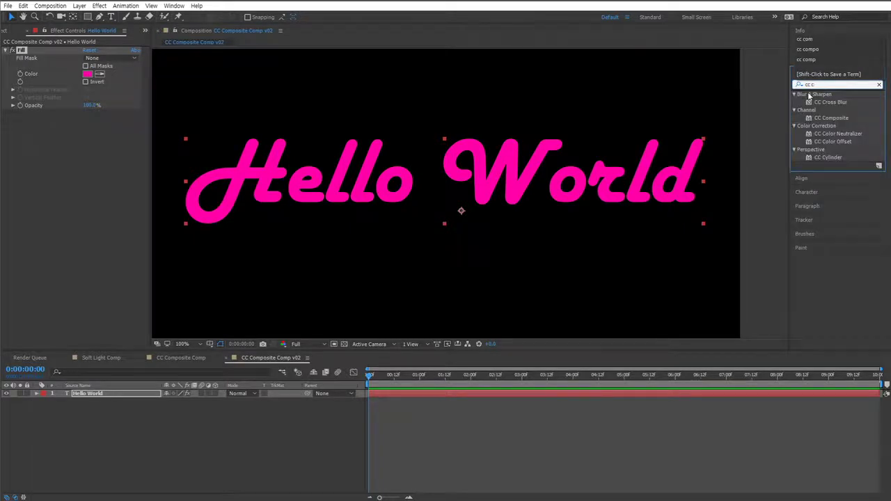
type("om")
left_click_drag(828, 103, 72, 246)
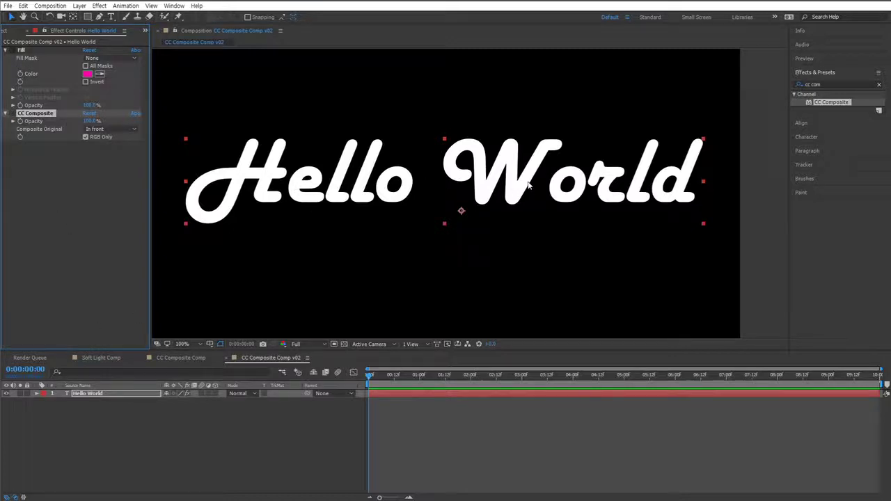
left_click(13, 113)
left_click(12, 113)
- Draw a tall rectangular mask on the text layer around the W and the left part of the following o
key("comma")
key("period")
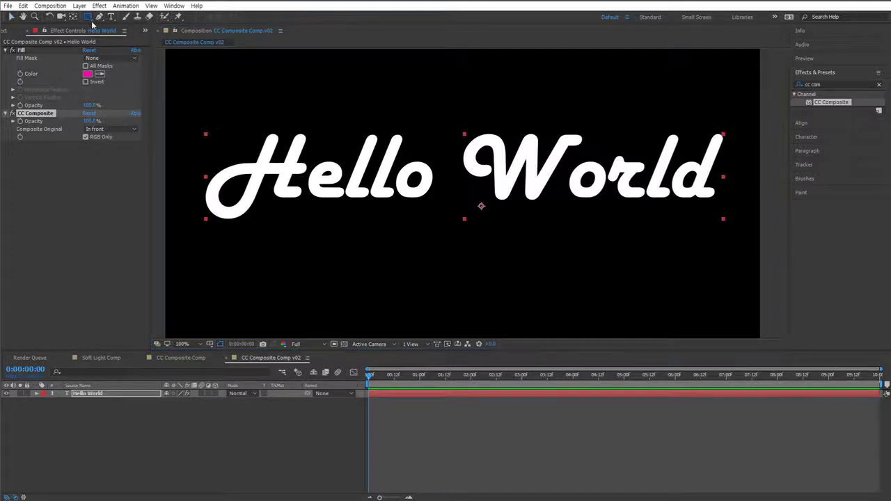
key("comma")
key("q")
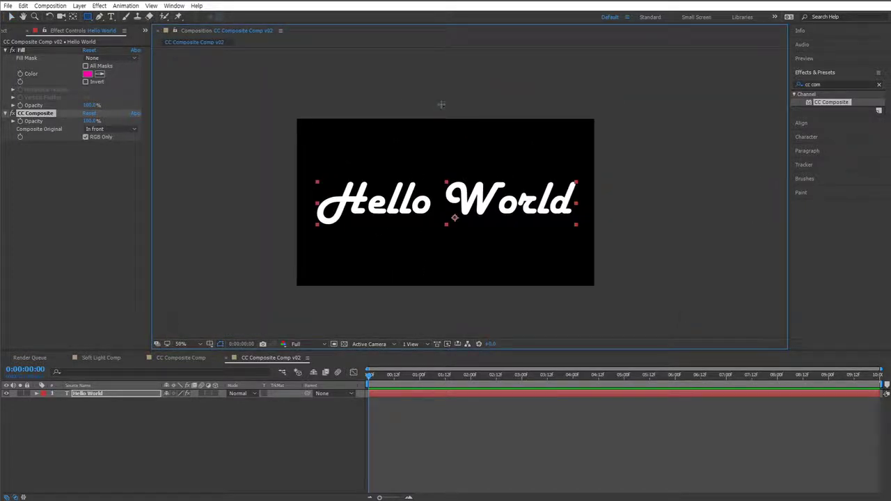
mouse_move(439, 104)
left_mouse_down()
mouse_move(489, 281)
mouse_move(517, 312)
mouse_move(512, 306)
left_mouse_up()
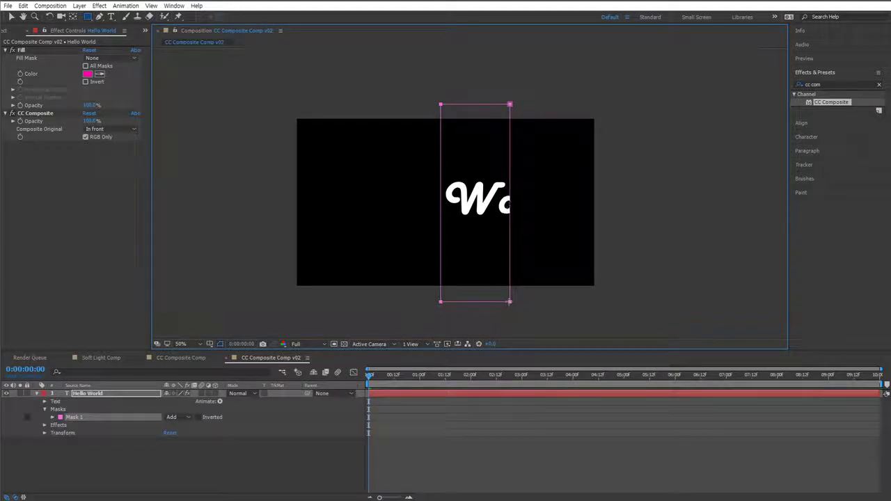
key("period")
key("comma")
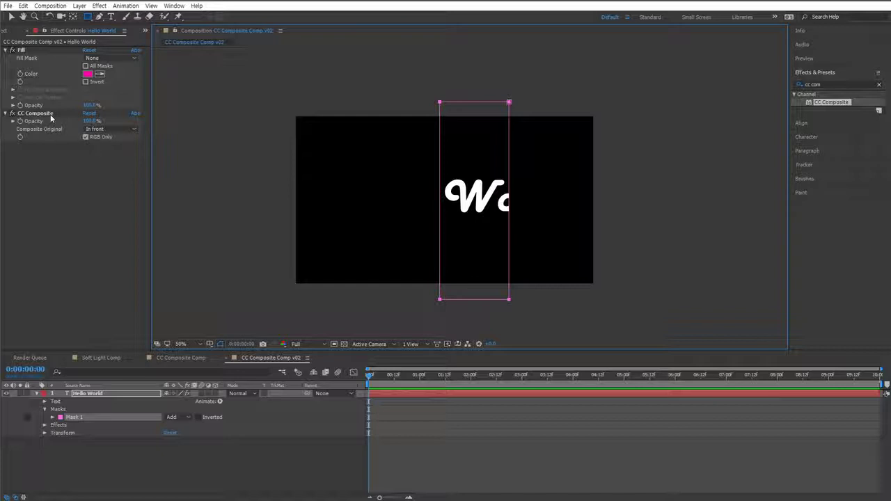
- Disable RGB Only in CC Composite and set Composite Original to Behind
left_click(85, 137)
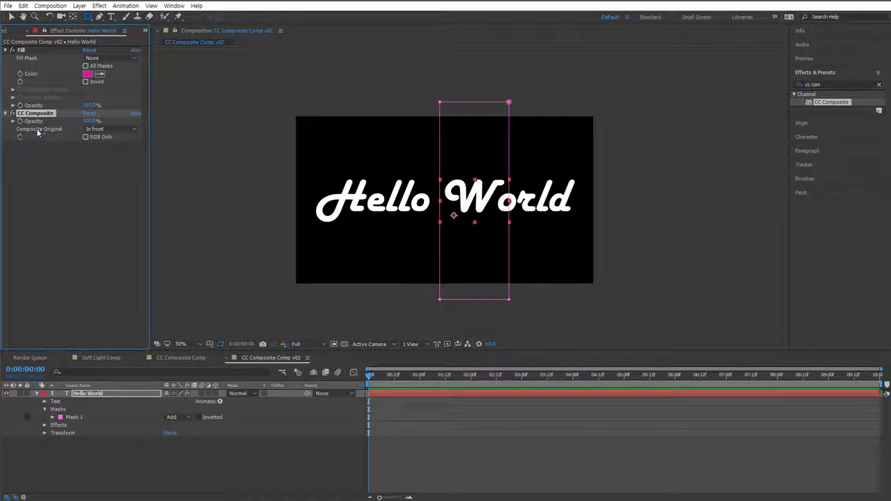
left_click(98, 131)
left_click(114, 150)
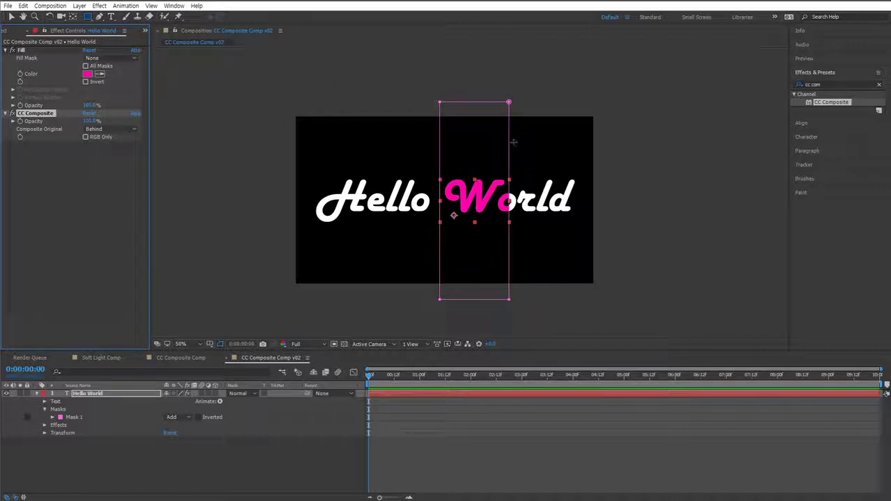
- Feather the rectangular mask by 21 pixels and check the softened color transition up close
left_click(93, 418)
left_click(51, 418)
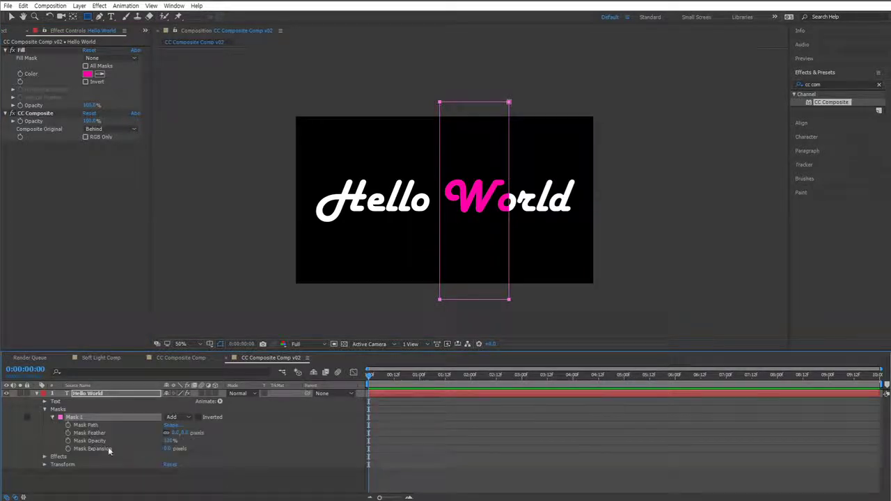
left_click(190, 434)
left_click_drag(191, 436, 204, 442)
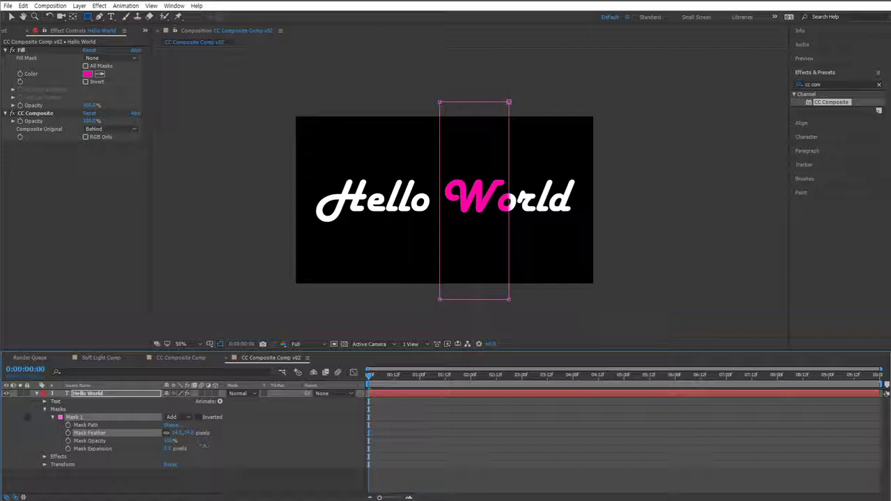
scroll(509, 241, "up", 2)
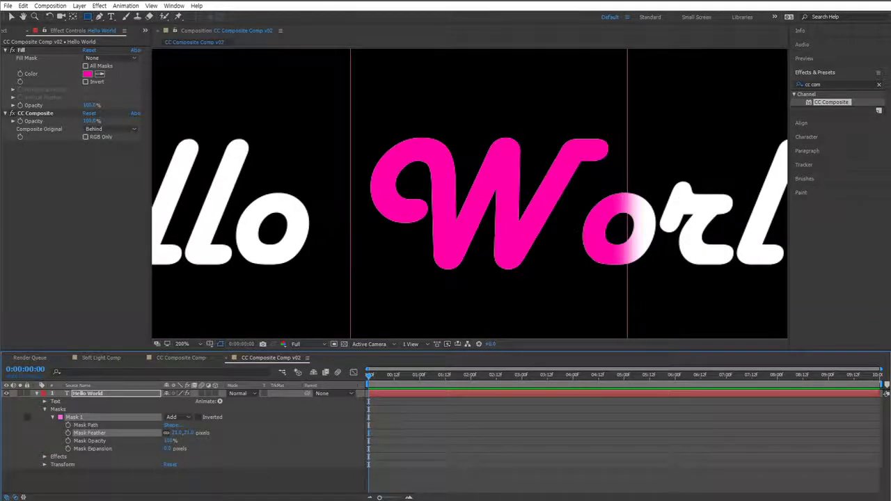
scroll(592, 266, "down", 2)
- Move the rectangular mask path right to cover most of "Wor", and delete the mask
left_click(90, 425)
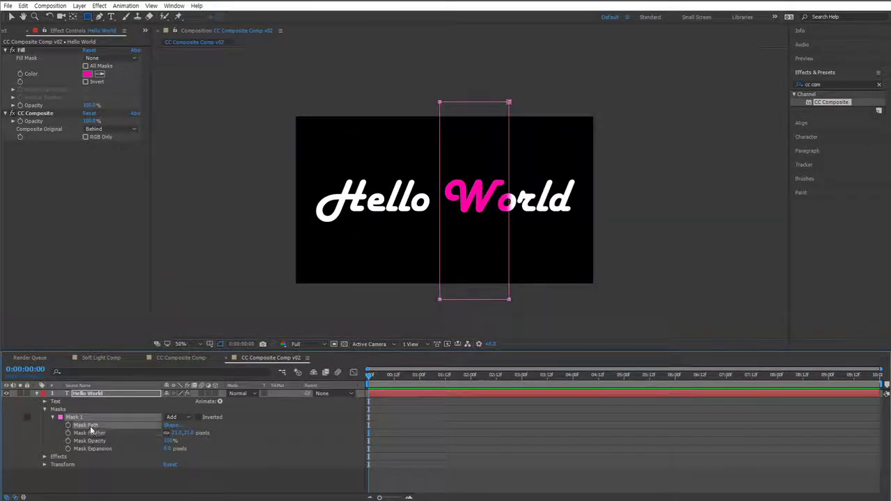
key("v")
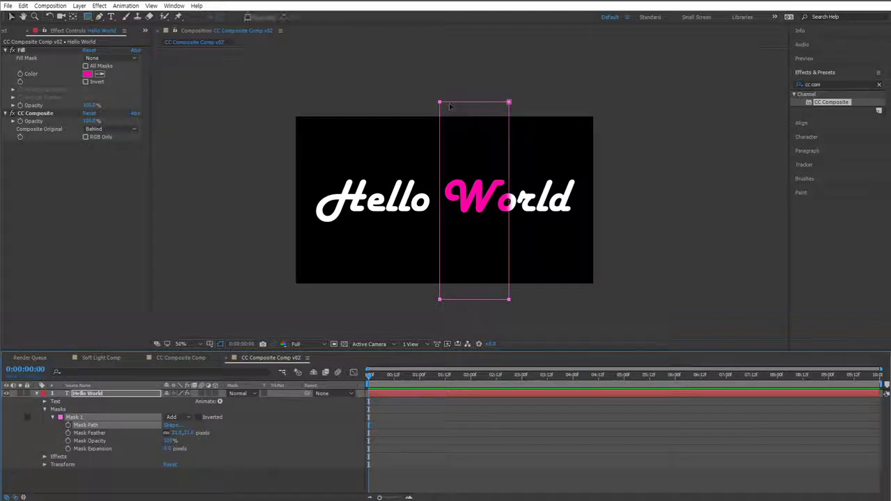
left_click_drag(440, 111, 463, 106)
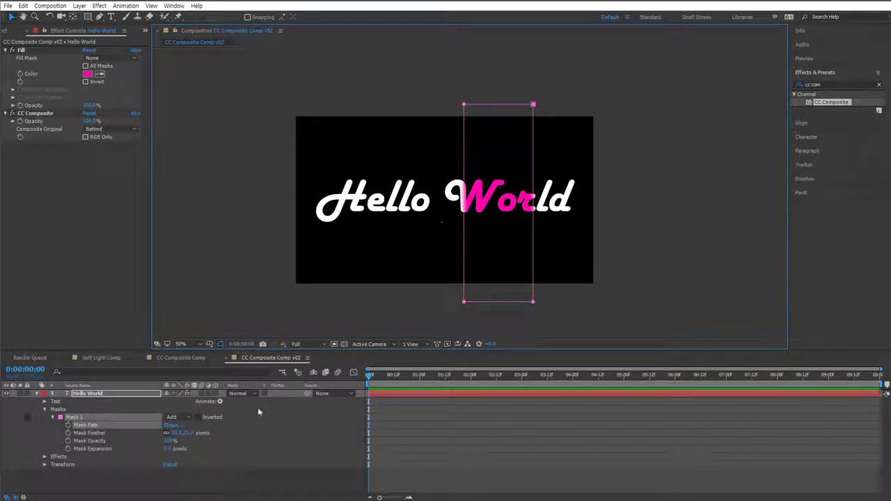
left_click(80, 420)
key("Delete")
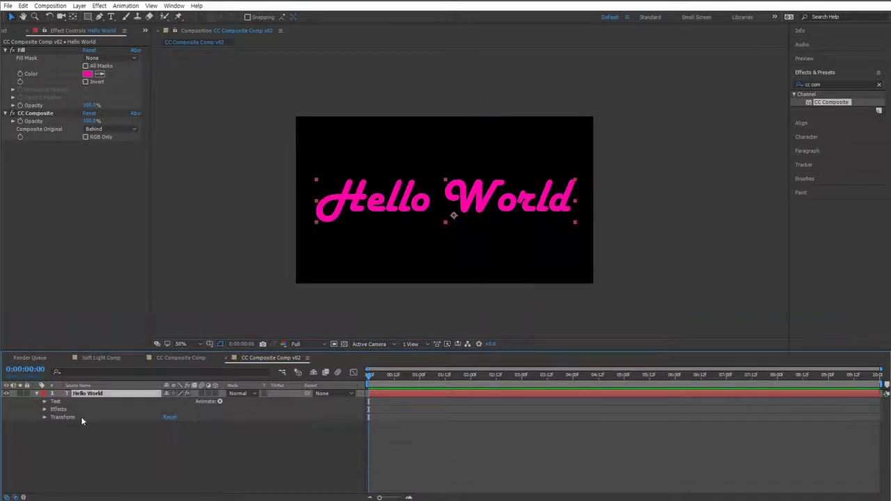
- Draw a rounded rectangle mask on the text layer enclosing the whole Hello World text with a small margin
left_click(86, 16)
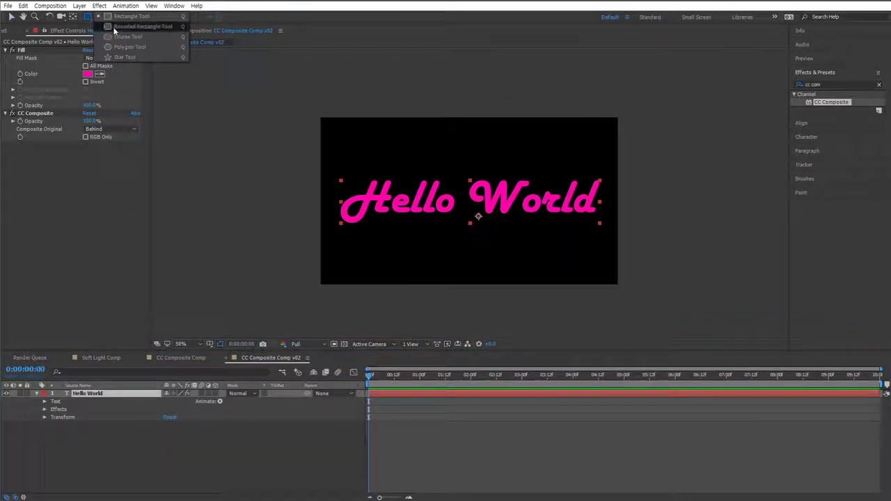
left_click(155, 28)
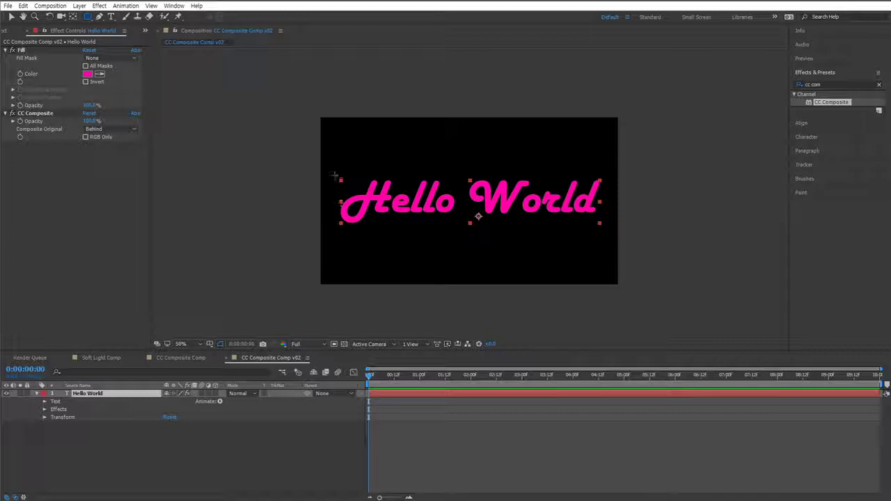
mouse_move(331, 168)
left_mouse_down()
mouse_move(539, 243)
mouse_move(610, 227)
left_mouse_up()
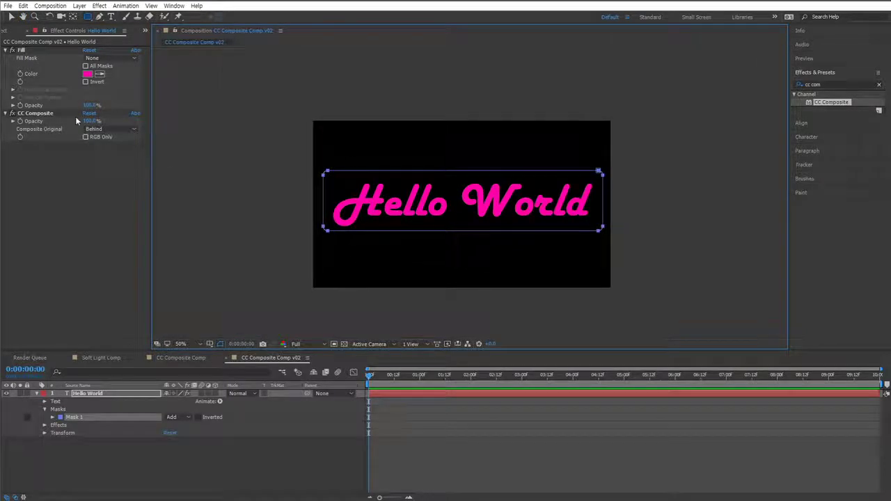
- Turn off CC Composite and set the Fill effect's Fill Mask to Mask 1
left_click(40, 161)
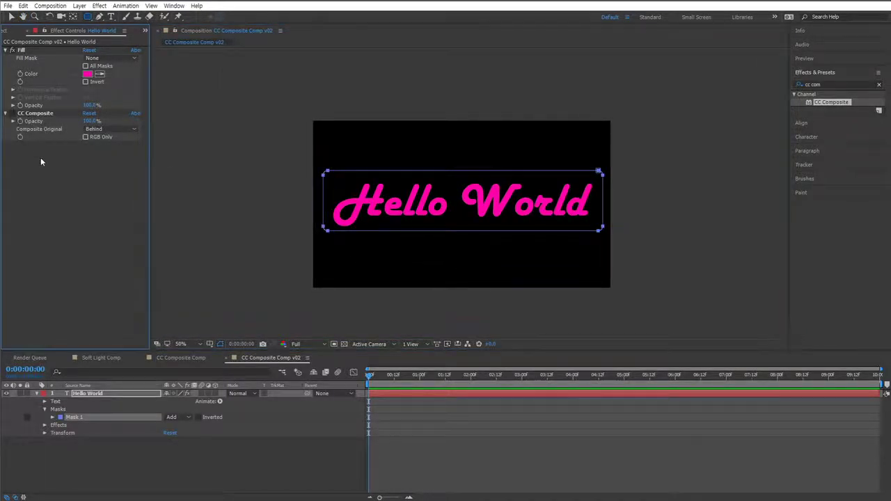
left_click(317, 269)
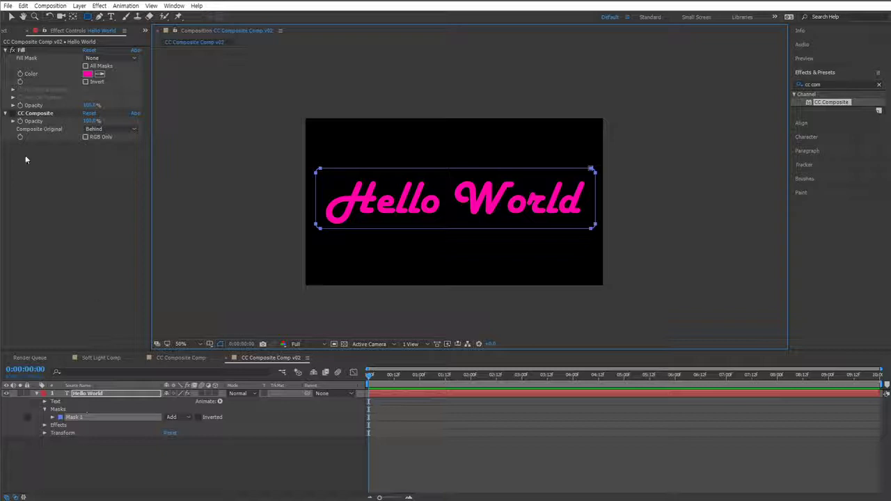
left_click(110, 58)
left_click(120, 82)
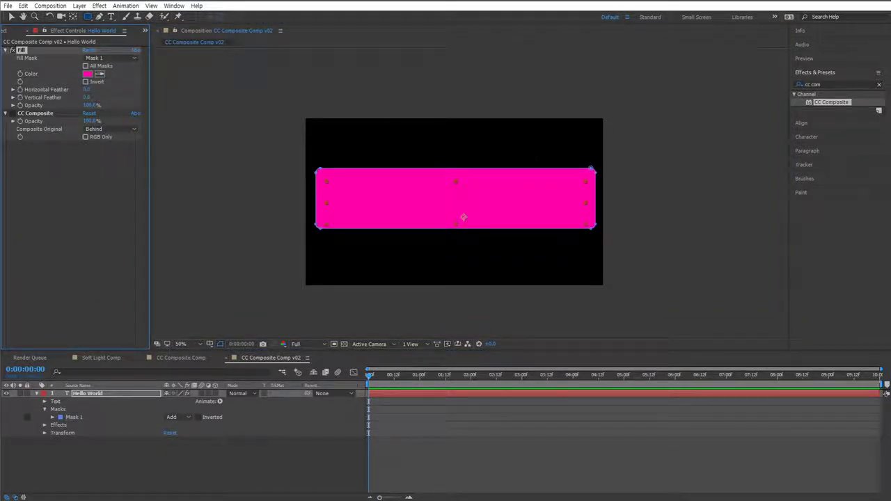
- Compare the Fill effect's result with All Masks on and off, and with the Fill effect disabled and enabled
left_click(85, 66)
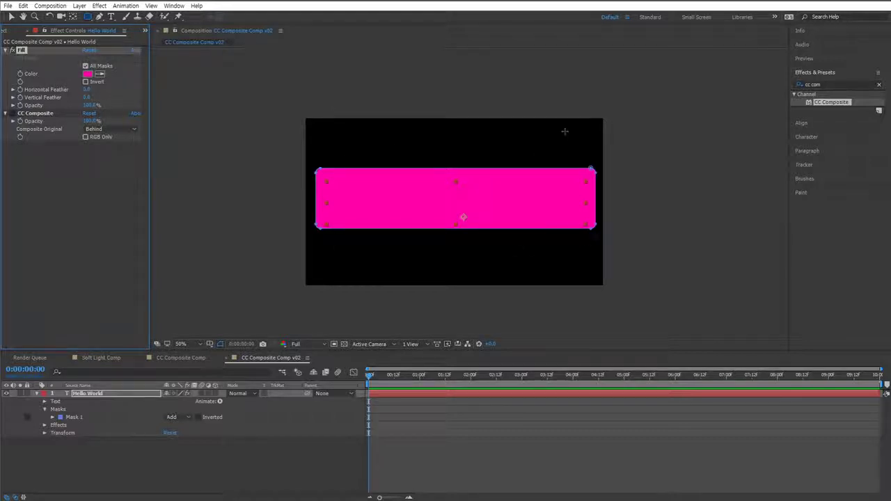
left_click(86, 66)
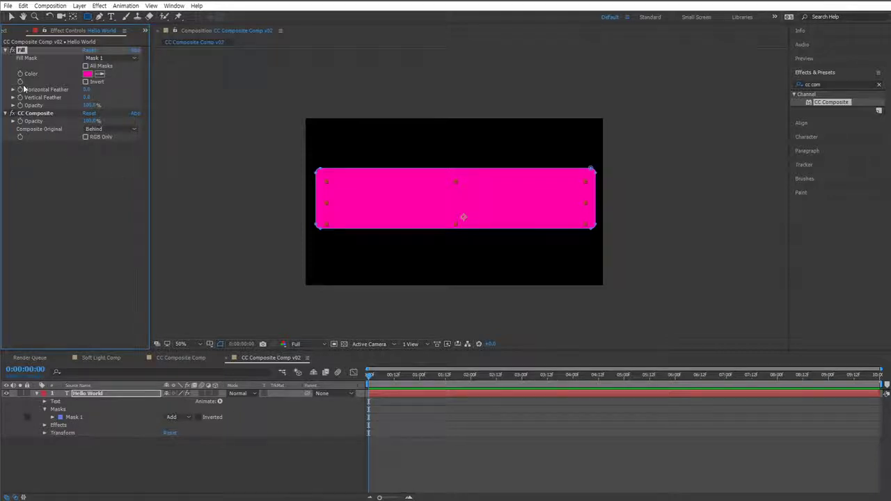
left_click(12, 52)
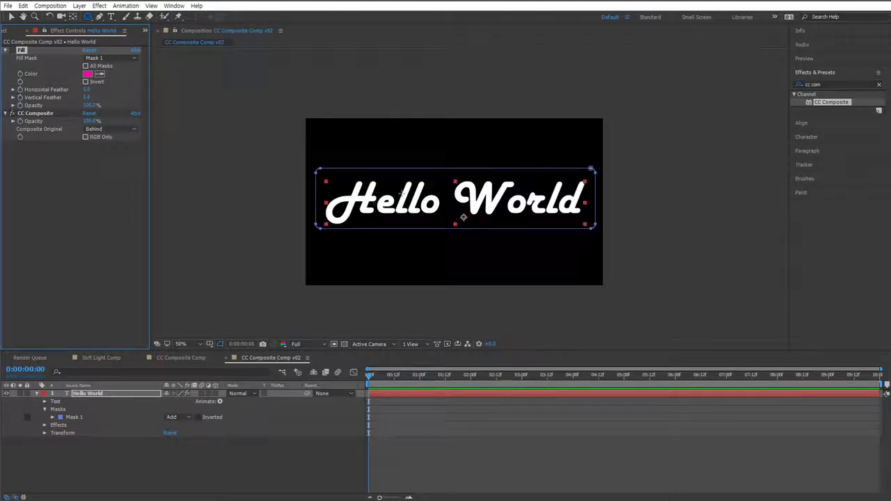
left_click(12, 51)
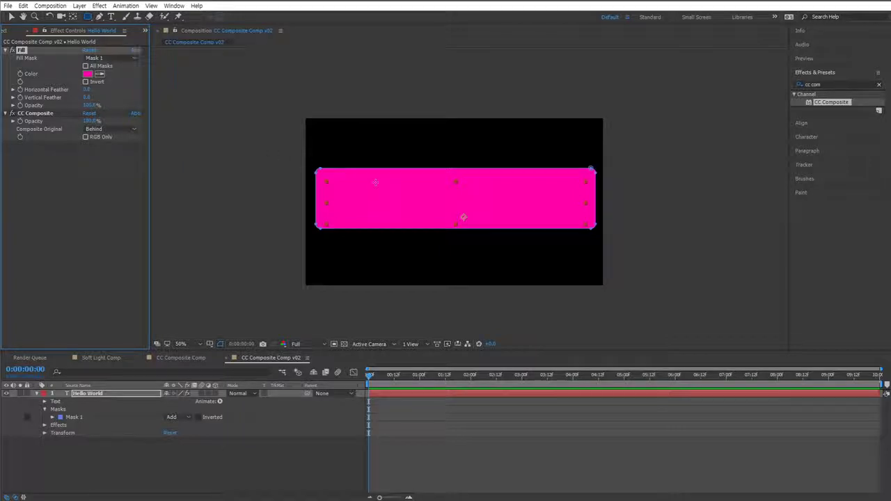
- Set CC Composite's Composite Original to Silhouette Alpha and compare the result with Fill off and on
left_click(105, 129)
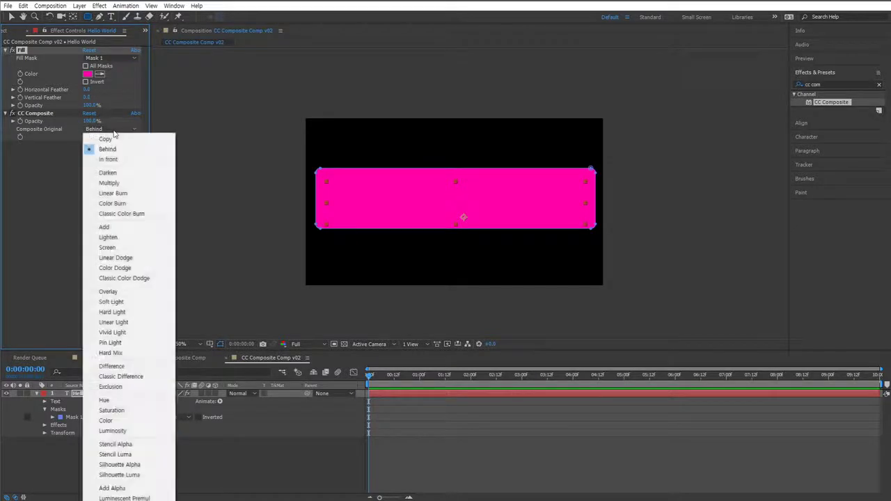
left_click(139, 464)
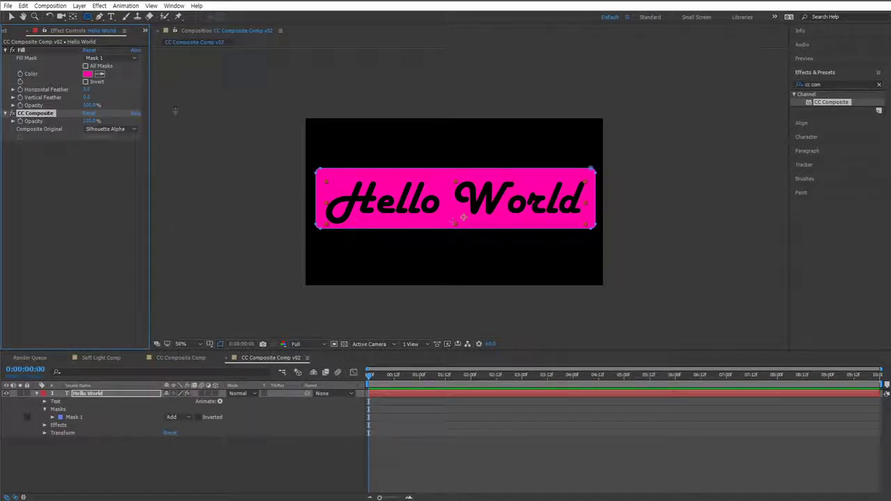
left_click(21, 50)
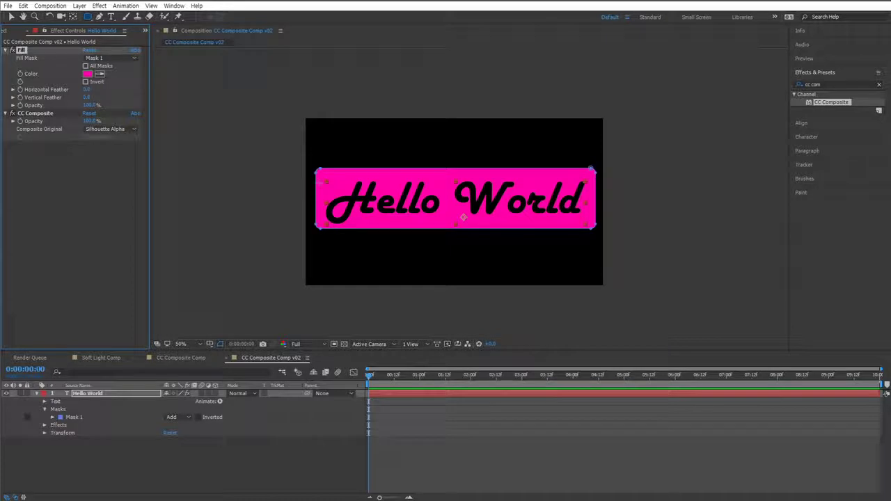
left_click(12, 51)
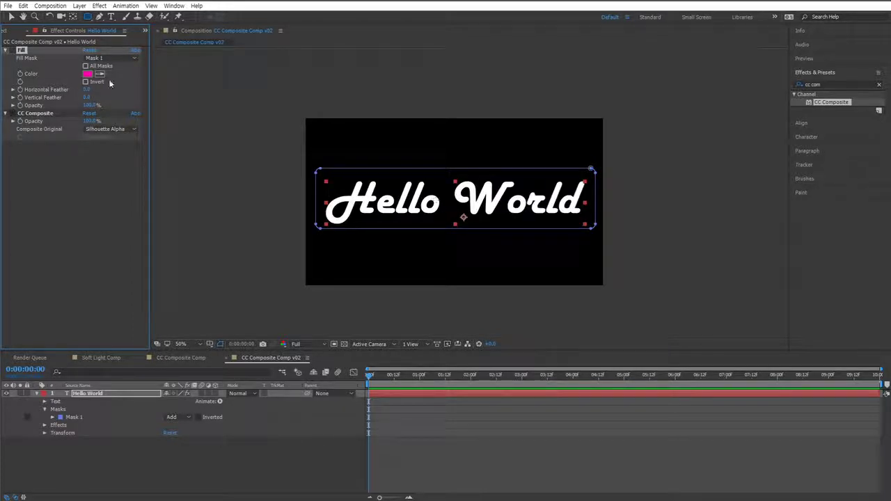
left_click(12, 51)
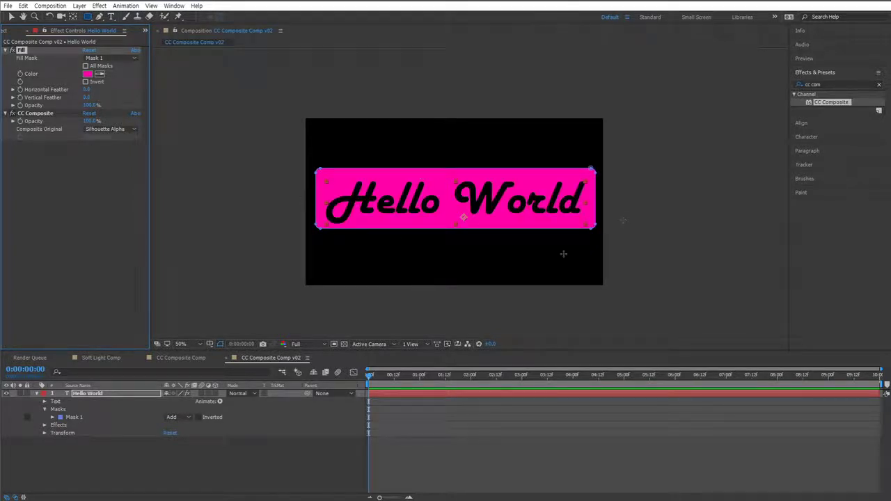
- Check the cut-out text against the transparency grid with the layer deselected, and turn the grid off again
left_click(344, 344)
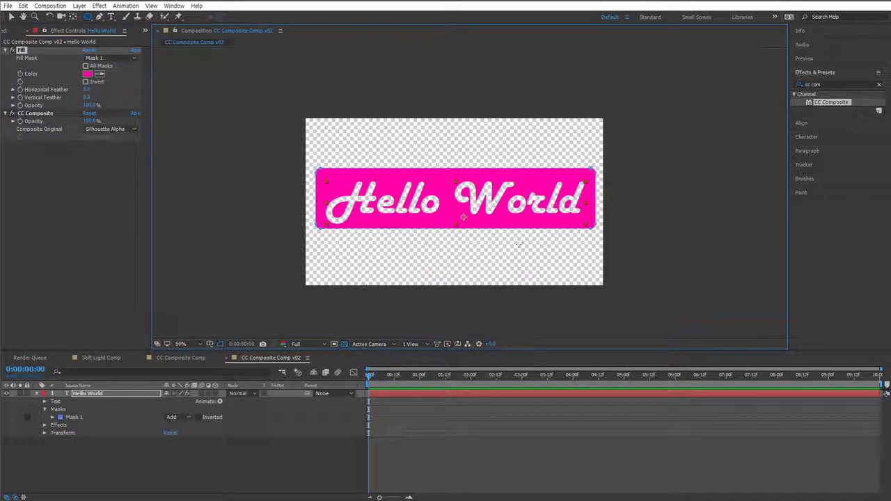
key("v")
left_click(374, 331)
left_click(344, 343)
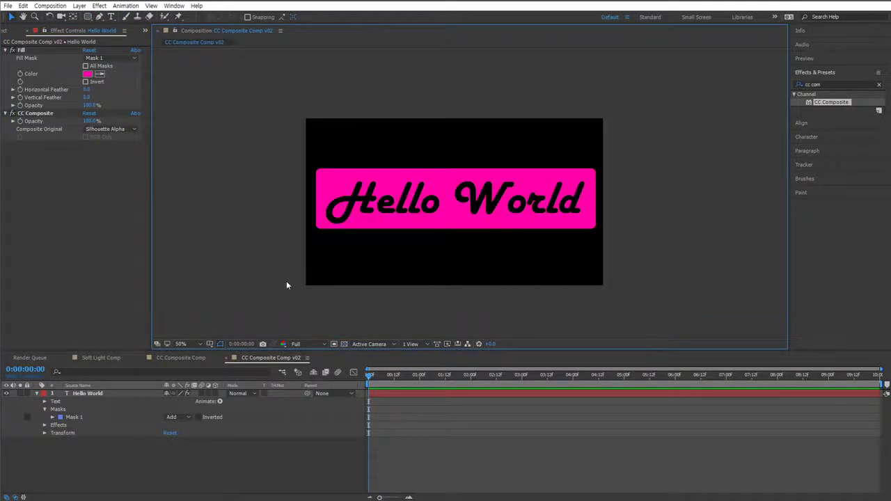
- Add a turquoise solid layer beneath the Hello World text layer
right_click(242, 455)
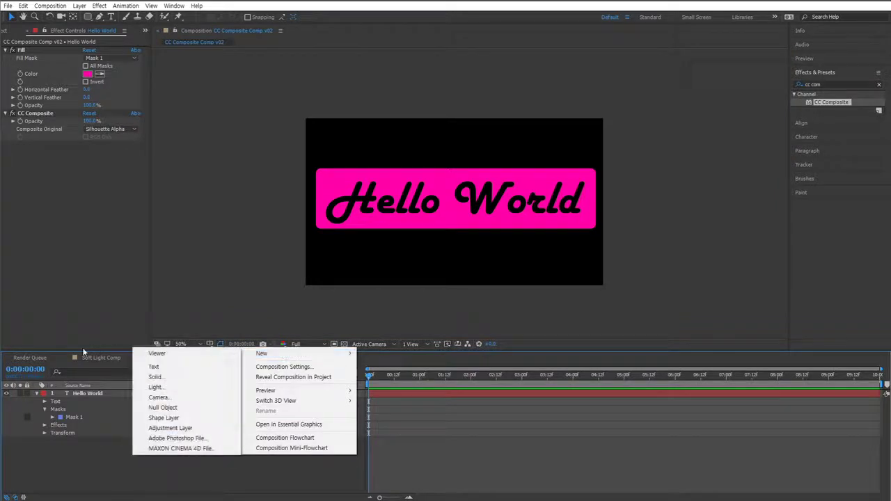
mouse_move(261, 353)
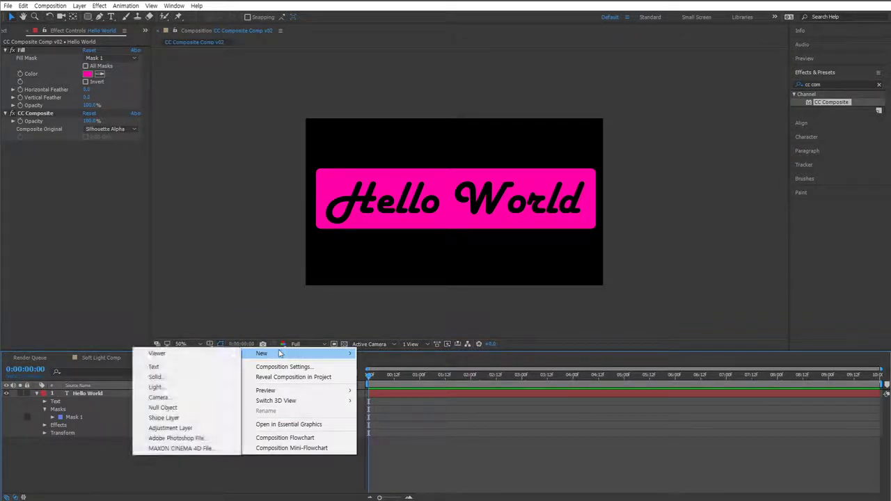
left_click(172, 380)
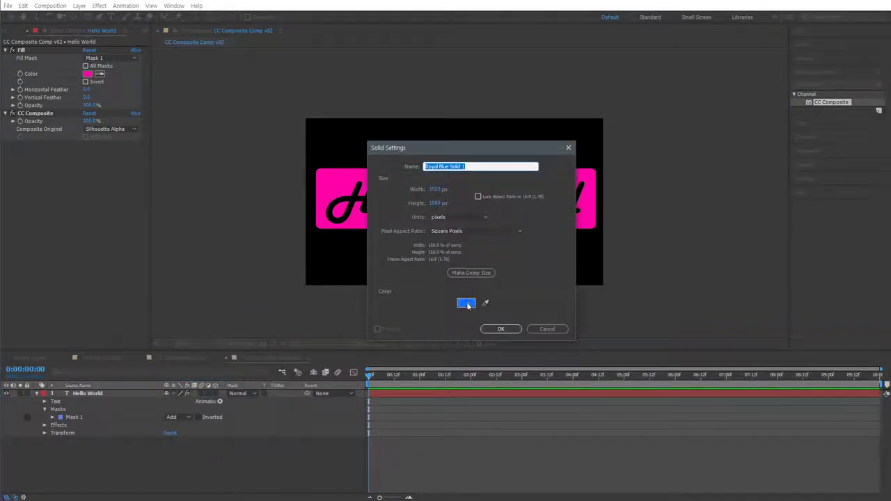
left_click(465, 303)
left_click(258, 325)
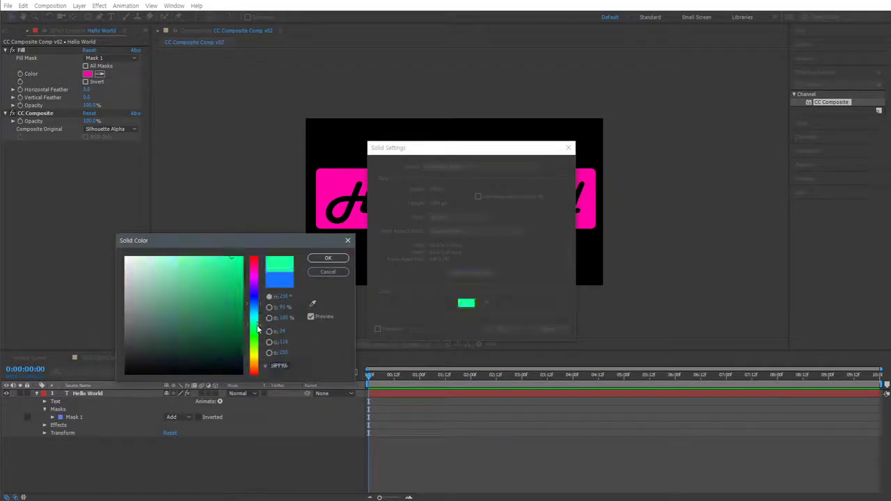
left_click(328, 257)
left_click(500, 328)
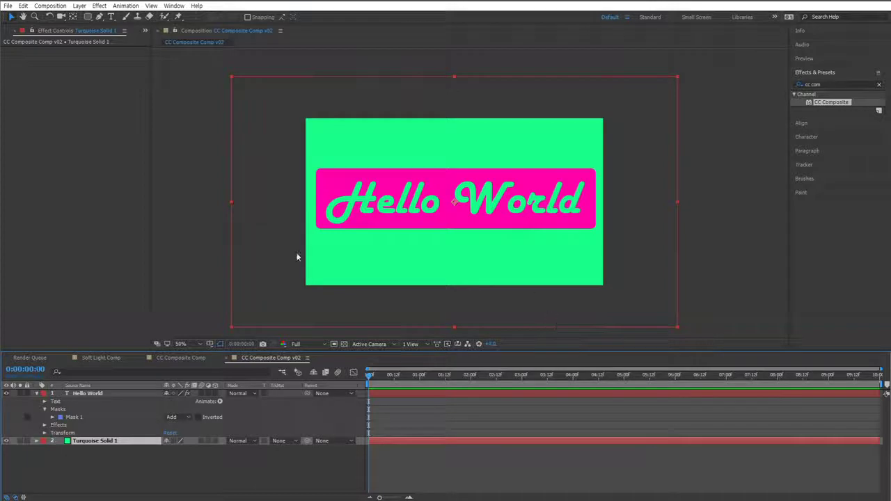
- Delete the turquoise solid and reselect the Hello World layer
left_click(103, 454)
left_click(104, 441)
key("Delete")
left_click(109, 398)
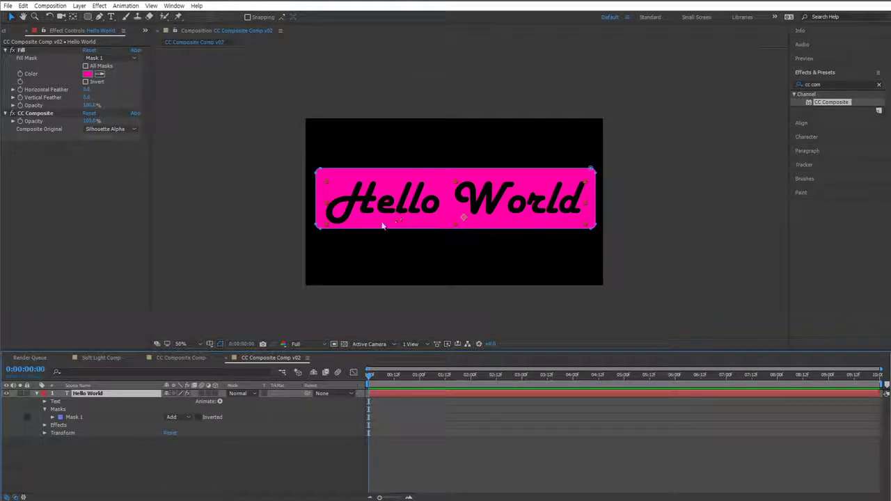
left_click(35, 114)
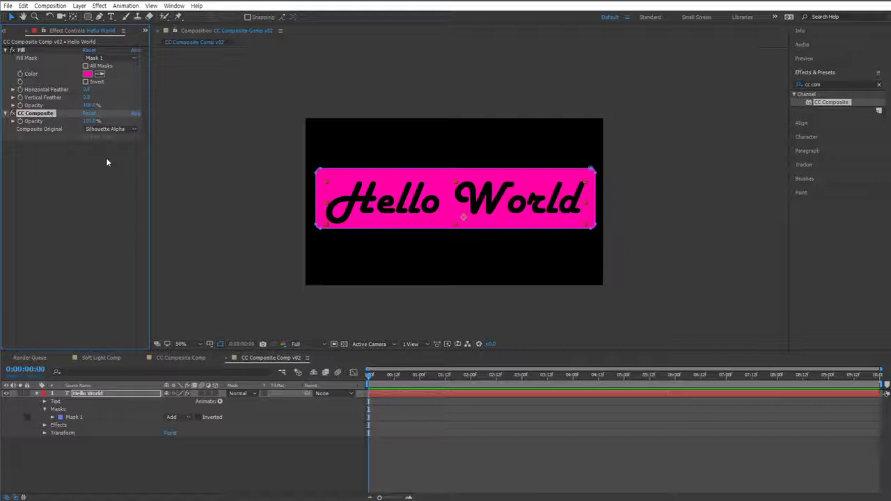
left_click(73, 244)
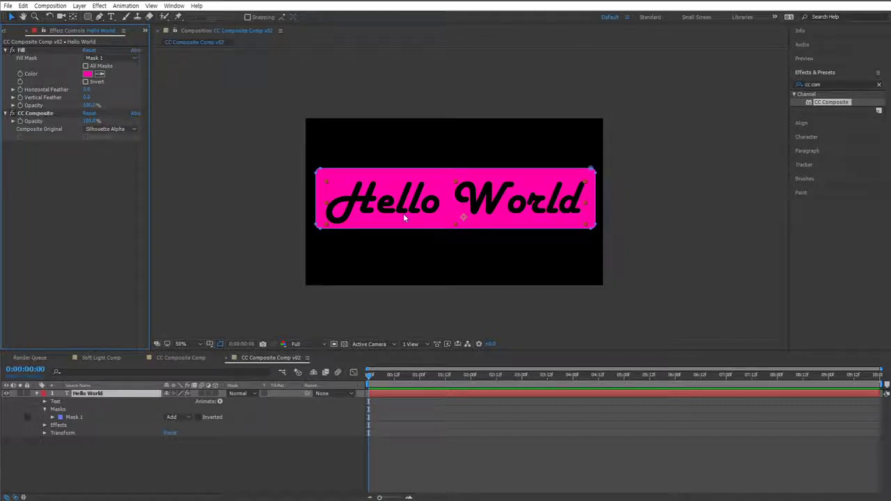
- Apply Fast Box Blur after CC Composite on the Hello World layer with a Blur Radius of about 13
left_click(828, 84)
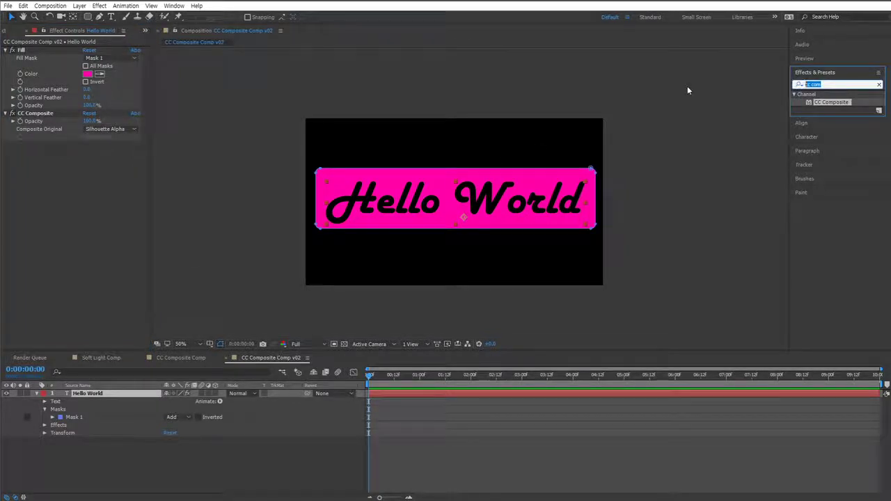
type("blur")
left_click(841, 268)
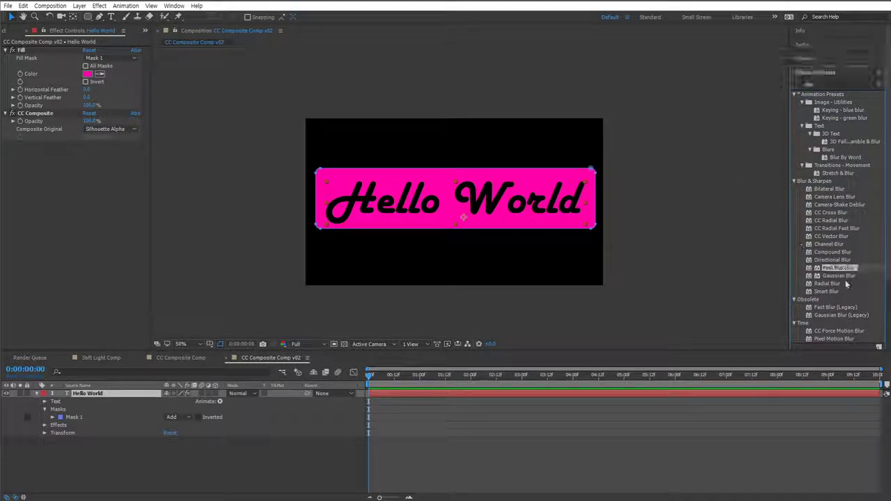
left_click_drag(845, 277, 108, 209)
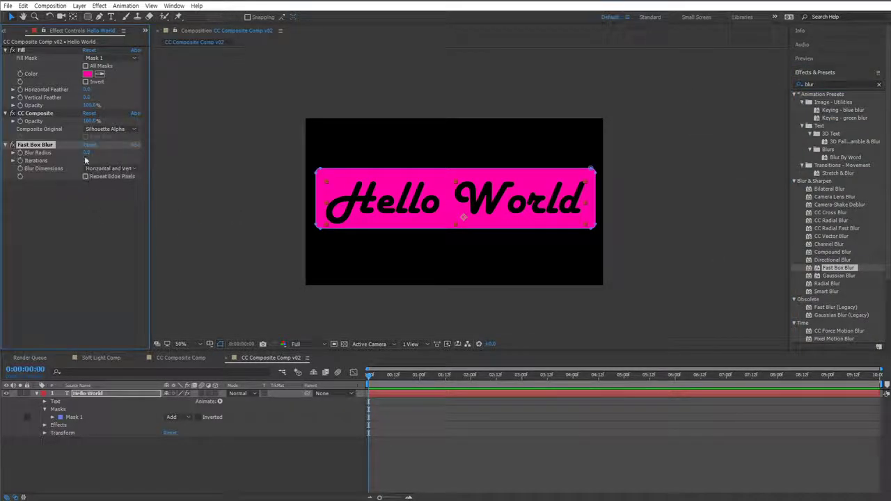
left_click_drag(86, 154, 94, 154)
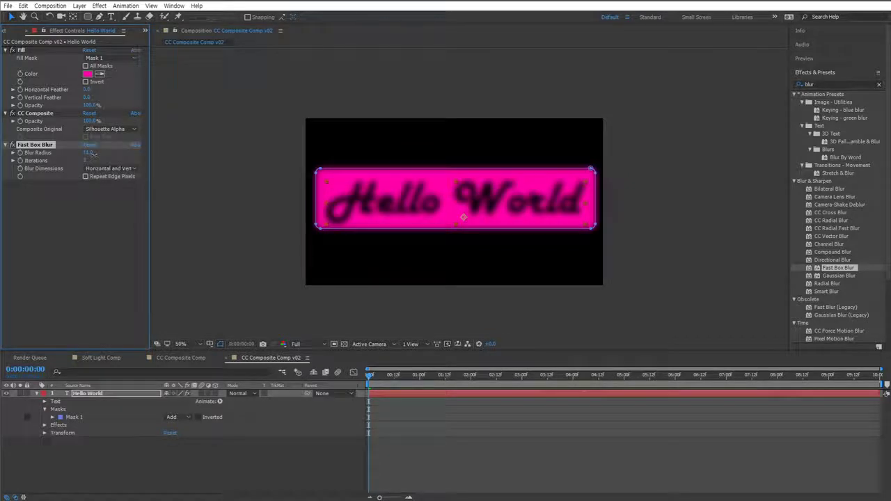
left_click(96, 239)
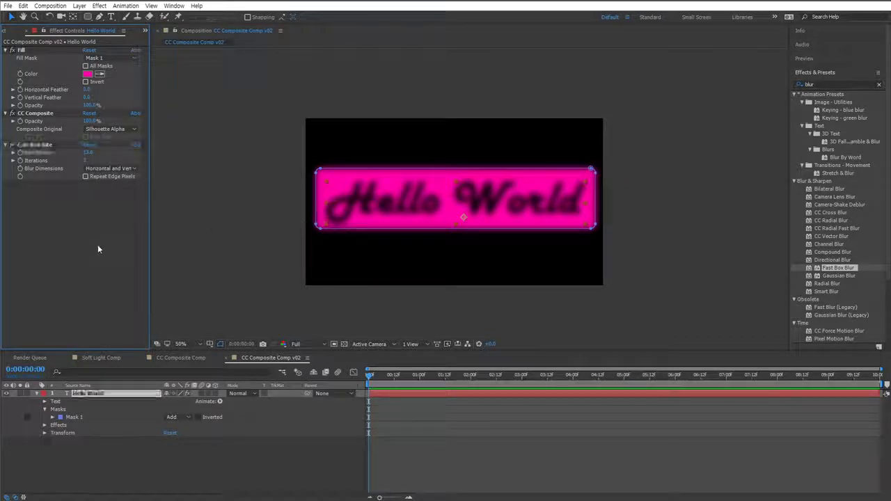
- Apply a second CC Composite after Fast Box Blur and set its Composite Original to Stencil Alpha
left_click(826, 84)
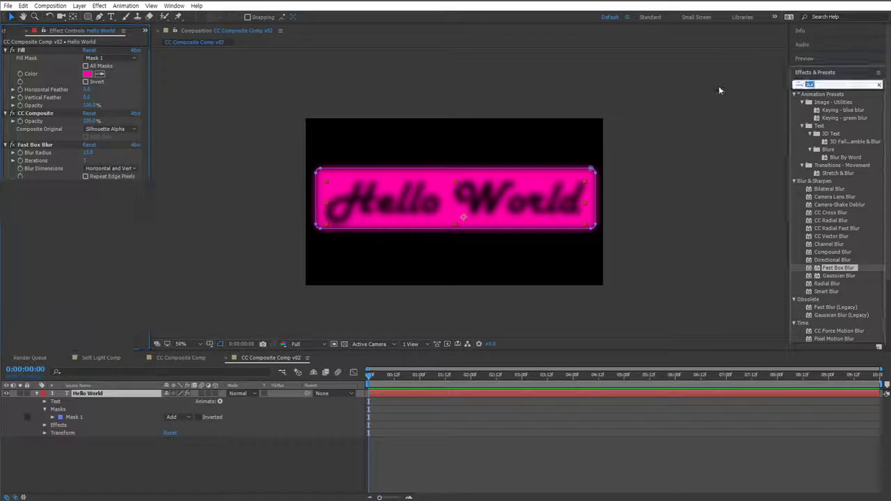
type("cc com")
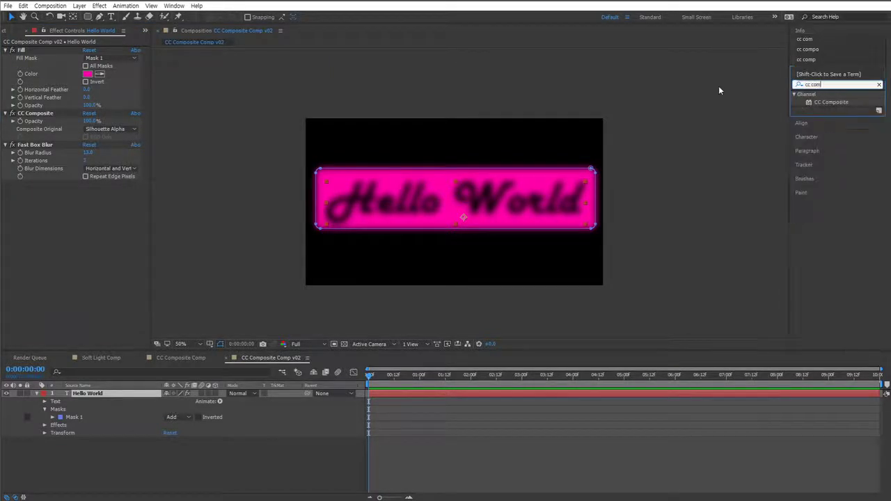
left_click_drag(807, 103, 102, 274)
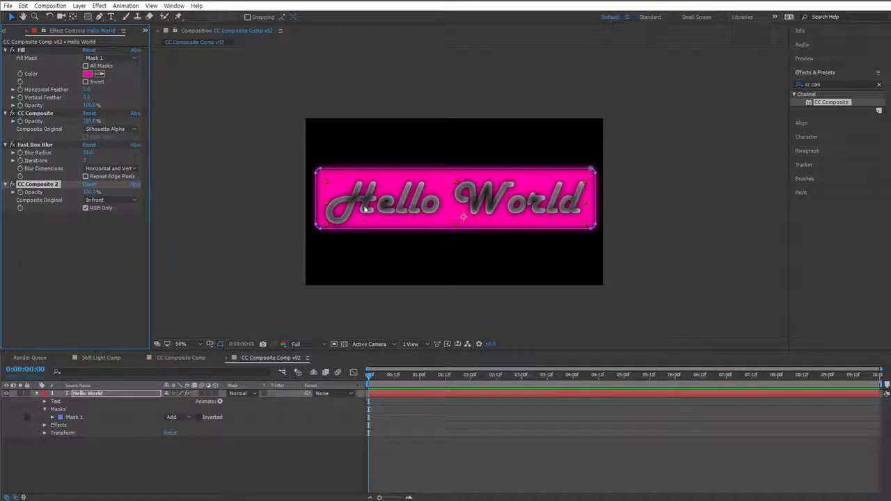
key("period")
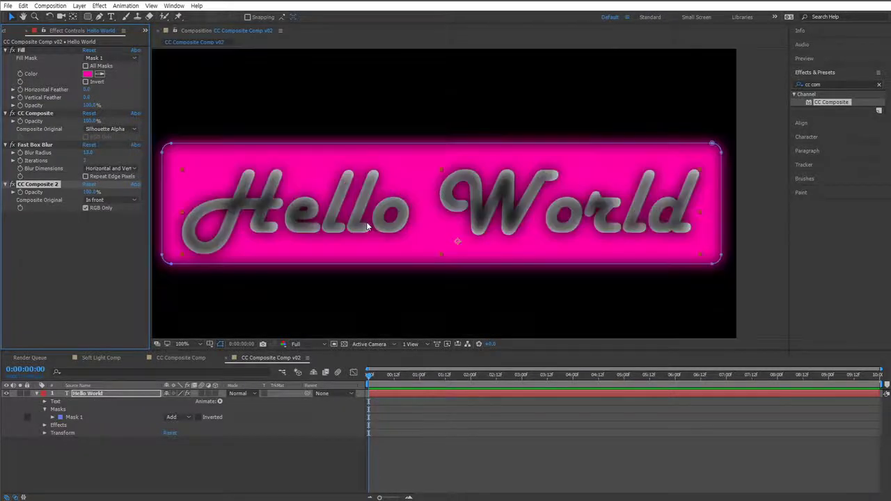
left_click(123, 200)
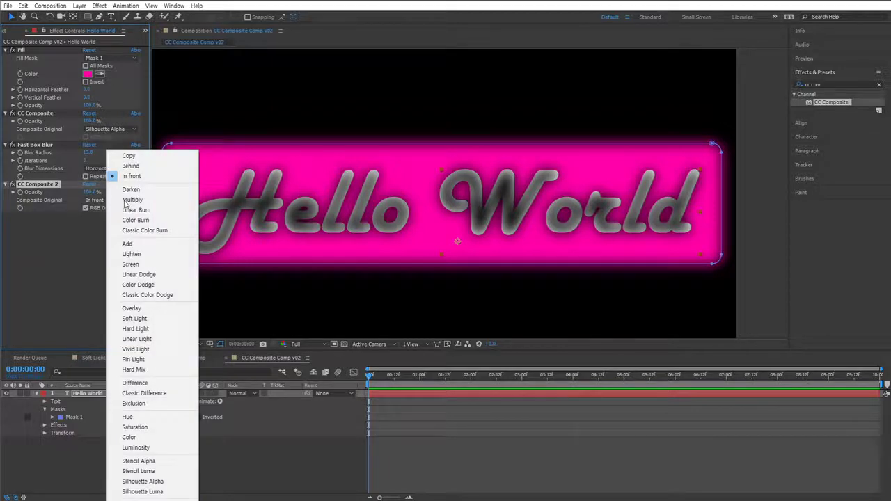
left_click(167, 462)
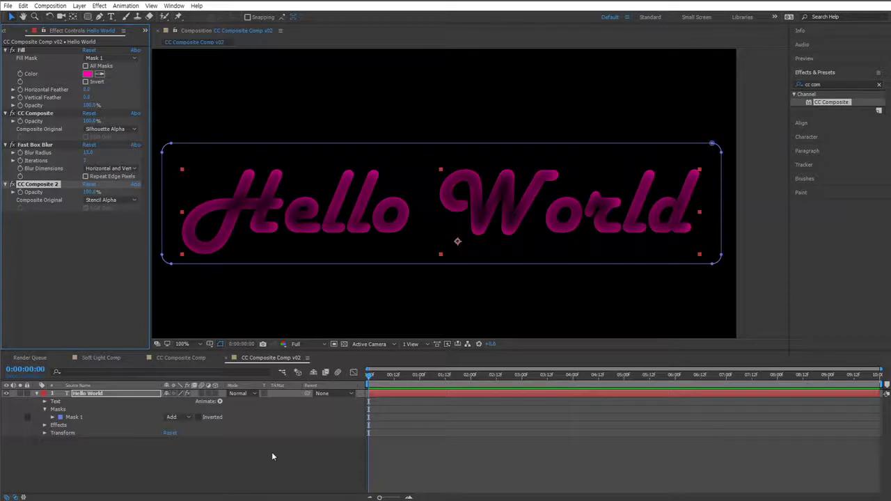
- Examine the soft pink shading inside the Hello World letters up close against the transparency grid
key("comma")
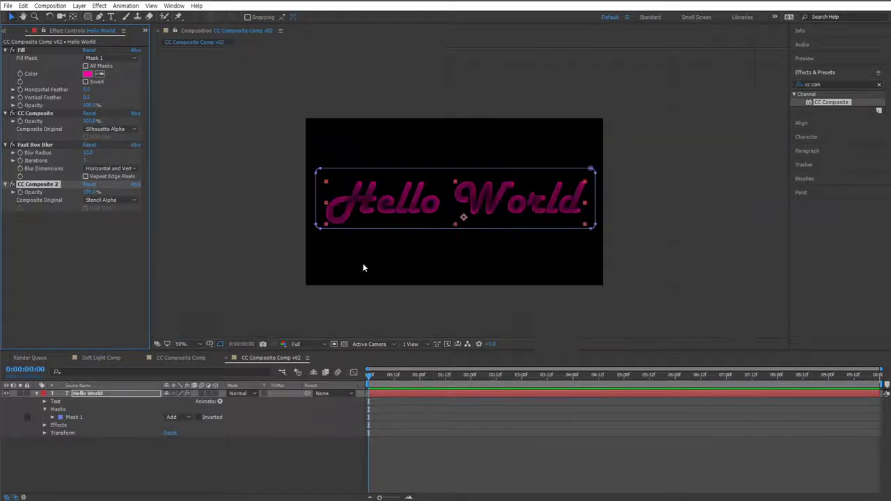
key("period")
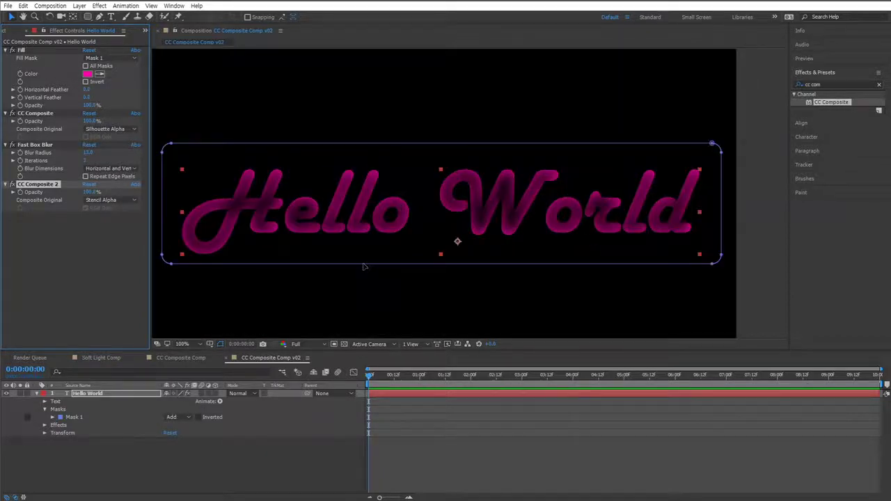
left_click(344, 347)
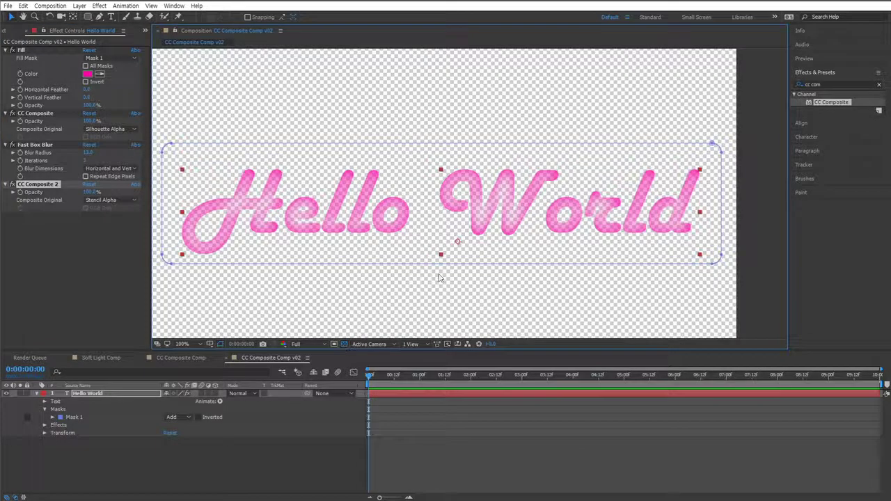
scroll(440, 277, "down", 1)
scroll(439, 278, "up", 1)
left_click_drag(334, 294, 356, 304)
scroll(356, 305, "up", 1)
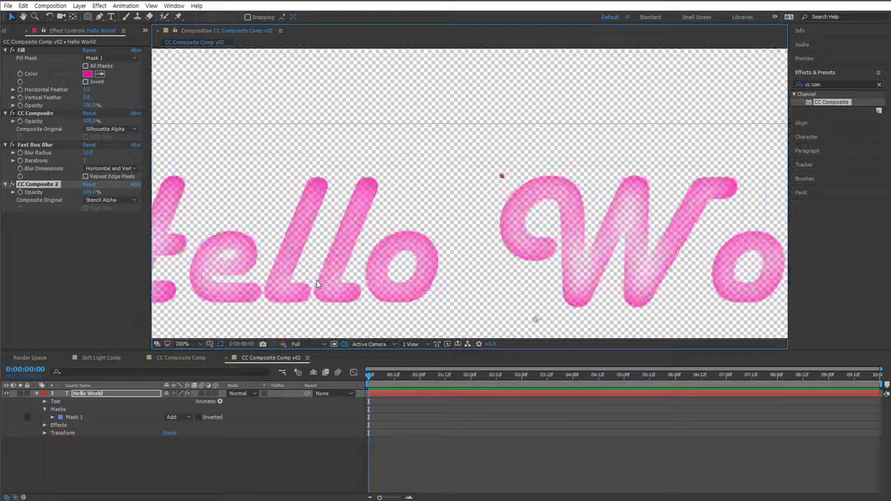
scroll(318, 284, "down", 1)
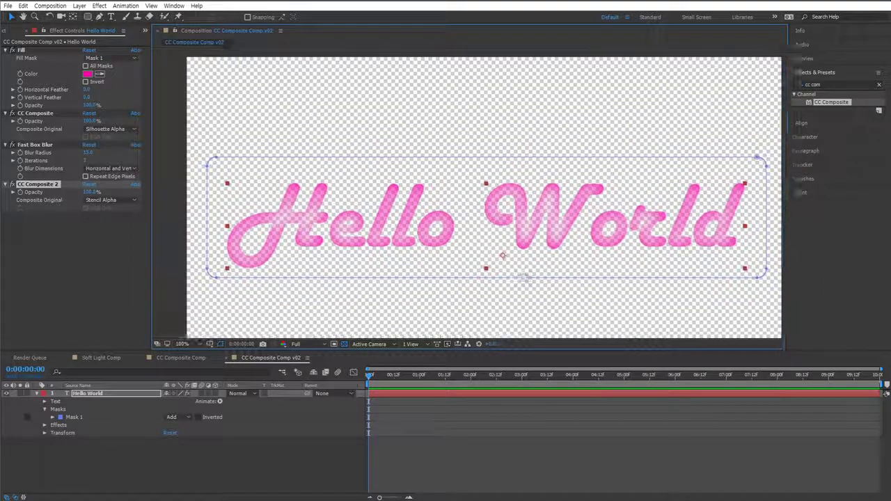
- Reduce the Blur Radius of Fast Box Blur on the Hello World layer to 5
scroll(519, 268, "right", 3)
left_click_drag(518, 268, 553, 276)
scroll(553, 276, "up", 1)
scroll(552, 274, "down", 1)
left_click_drag(309, 286, 373, 268)
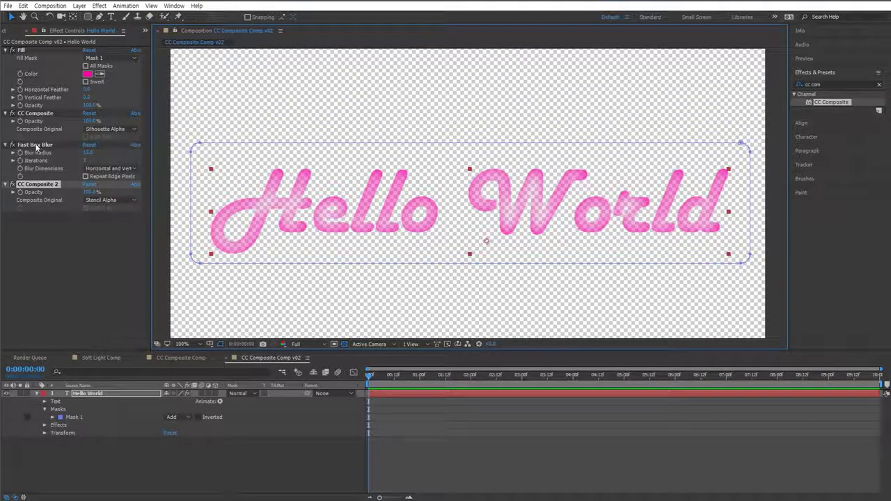
left_click_drag(87, 152, 85, 157)
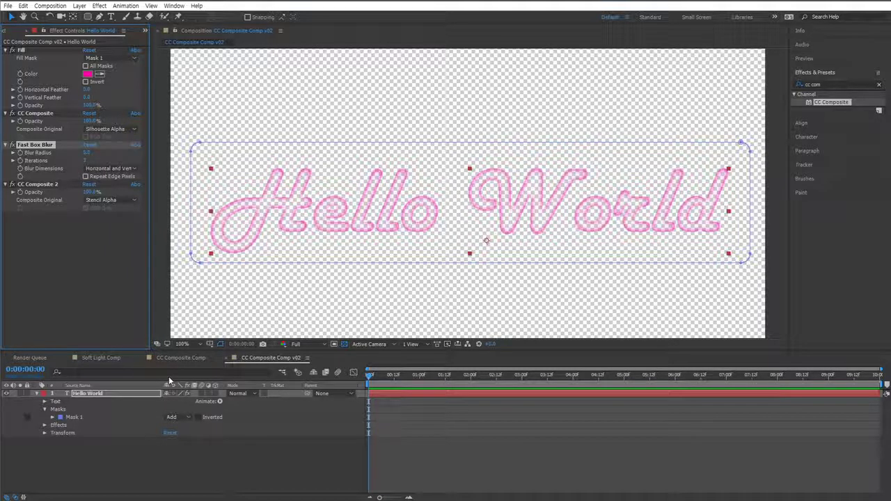
- Compare the Hello World lettering with CC Composite 2 disabled and enabled, examining the letter edges up close
left_click(12, 185)
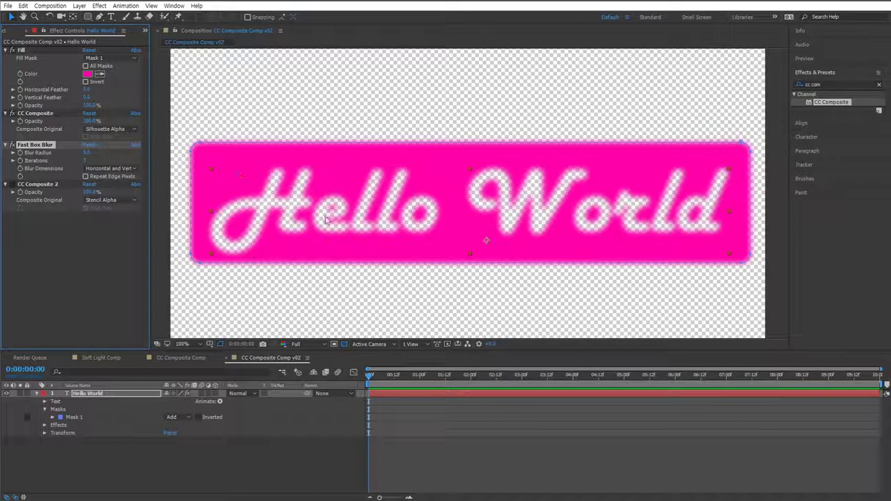
left_click(12, 185)
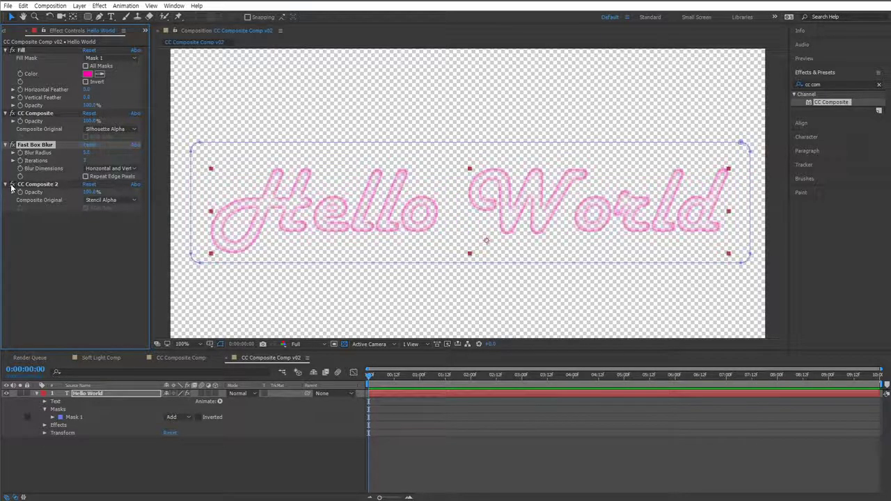
left_click(12, 185)
left_click(12, 185)
scroll(254, 176, "up", 4)
scroll(509, 206, "left", 3)
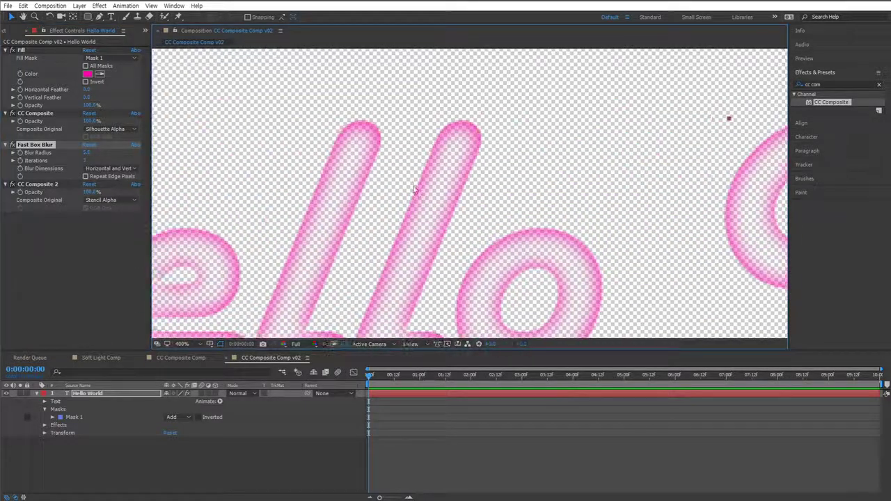
left_click(12, 185)
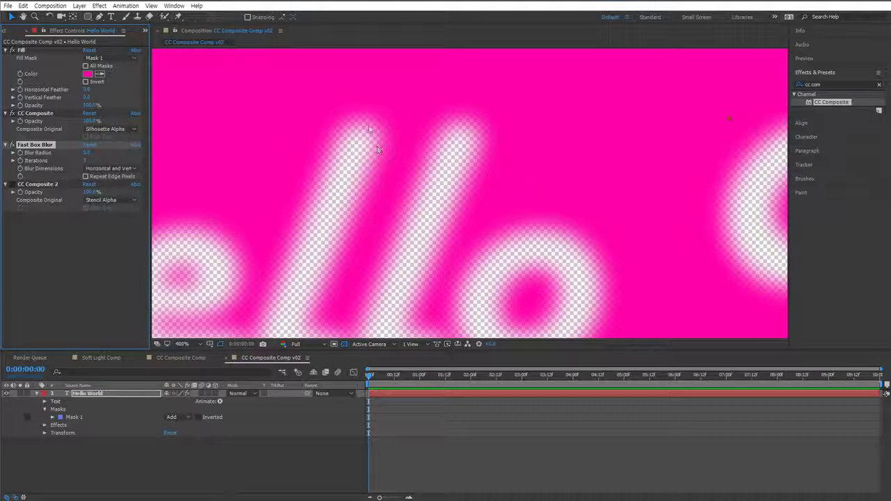
left_click(13, 185)
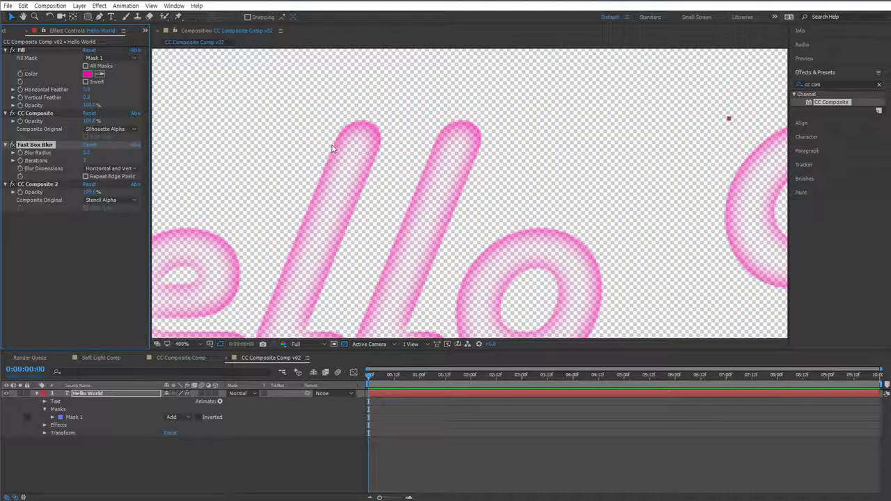
scroll(377, 152, "down", 4)
scroll(378, 152, "up", 2)
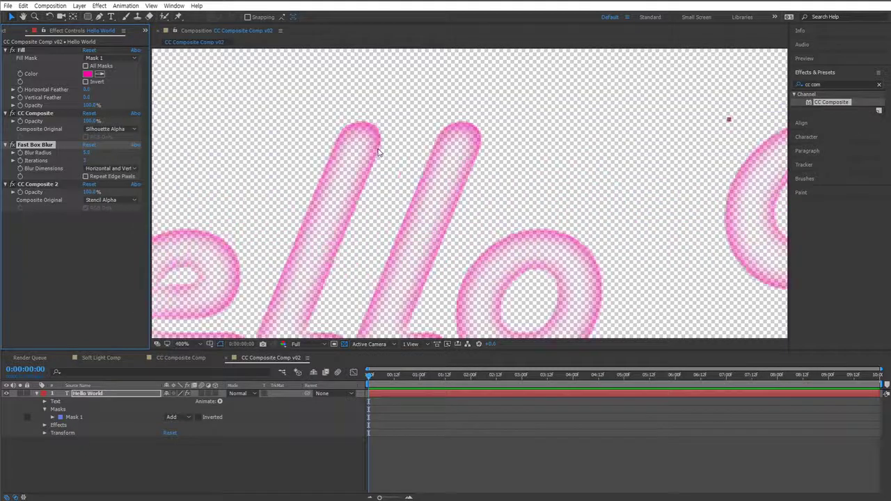
scroll(378, 151, "down", 2)
left_click_drag(534, 216, 471, 214)
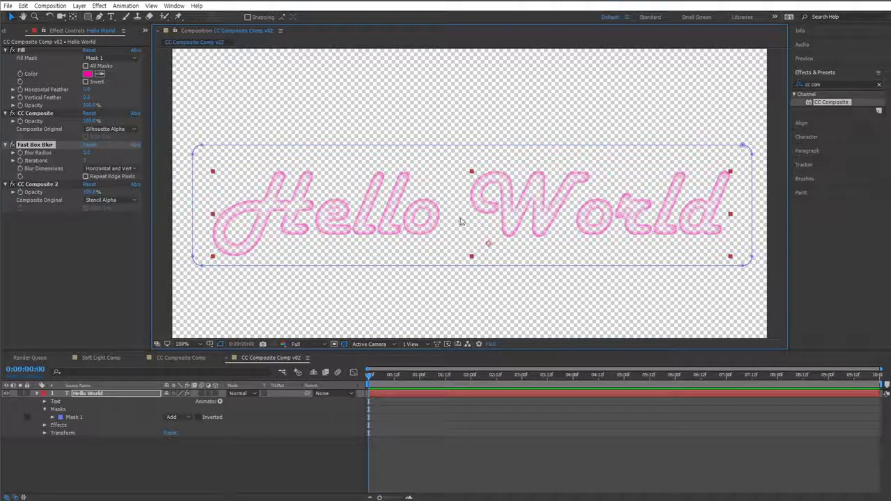
- Find Turbulent Displace and apply it to the Hello World layer after CC Composite 2
left_click(97, 397)
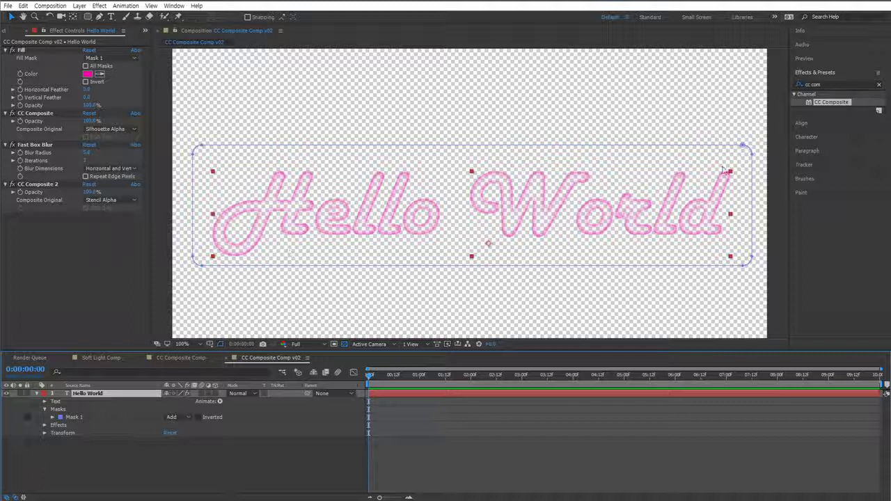
left_click(834, 85)
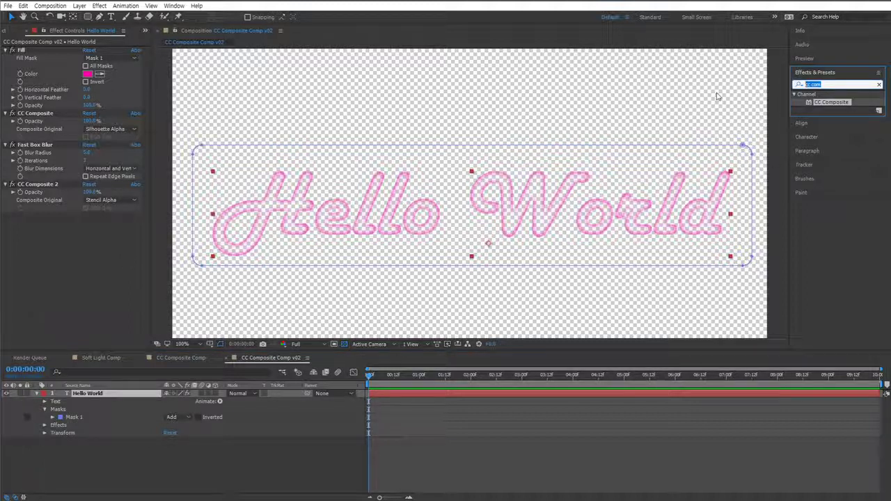
type("turbule")
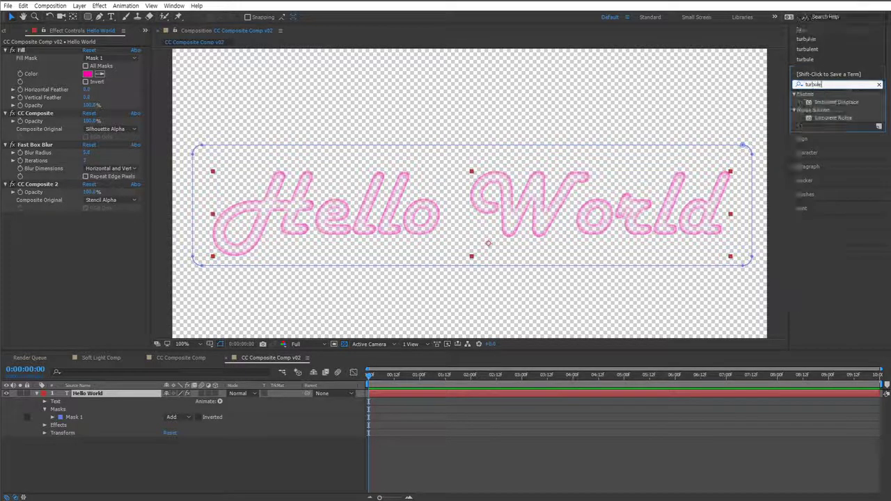
type("nt")
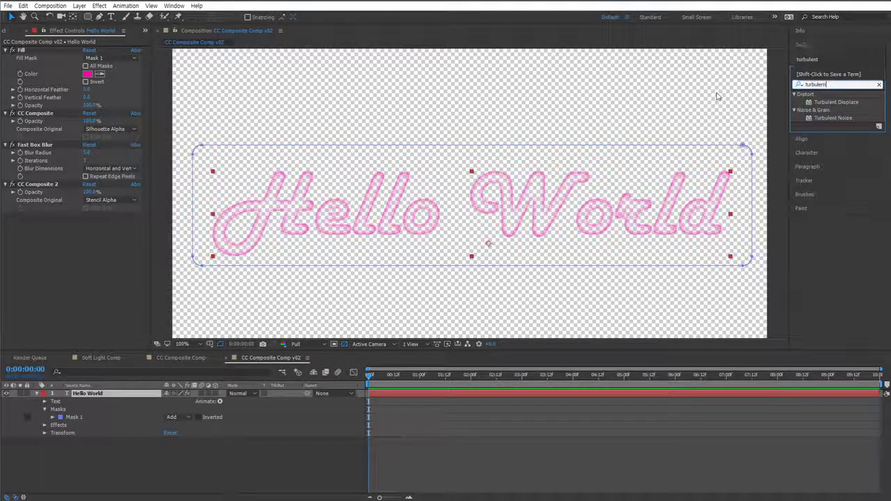
left_click(832, 102)
left_click_drag(839, 109, 100, 283)
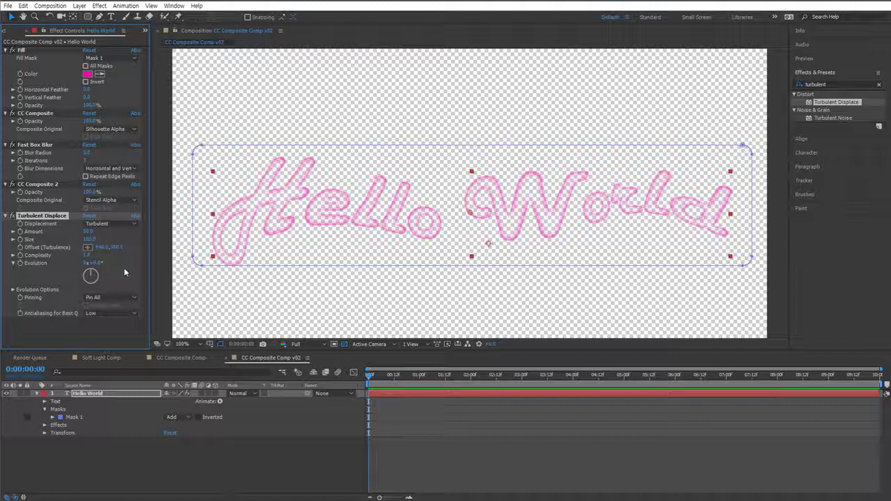
- Set Turbulent Displace's Evolution to 0x+315° and its Size to 4, trying a Size of 20 first and adjusting the Amount
mouse_move(96, 271)
left_mouse_down()
mouse_move(93, 281)
mouse_move(82, 266)
mouse_move(88, 276)
mouse_move(90, 265)
left_mouse_up()
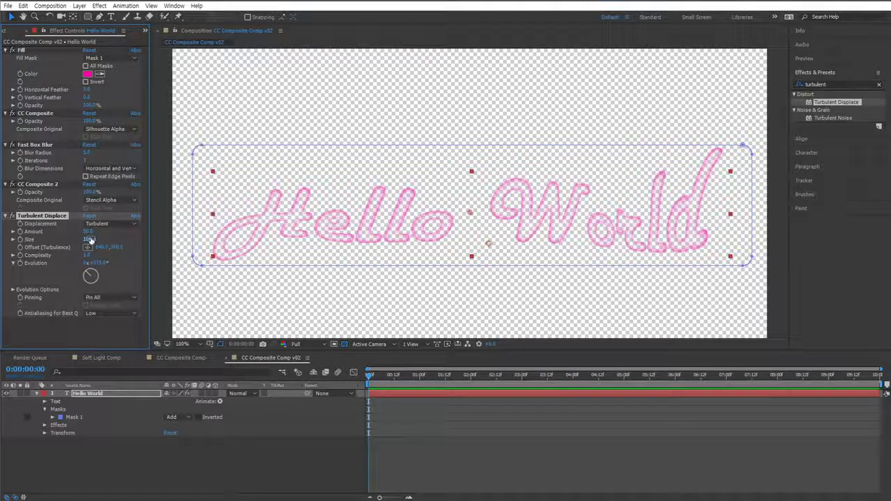
left_click(90, 239)
type("20")
key("Return")
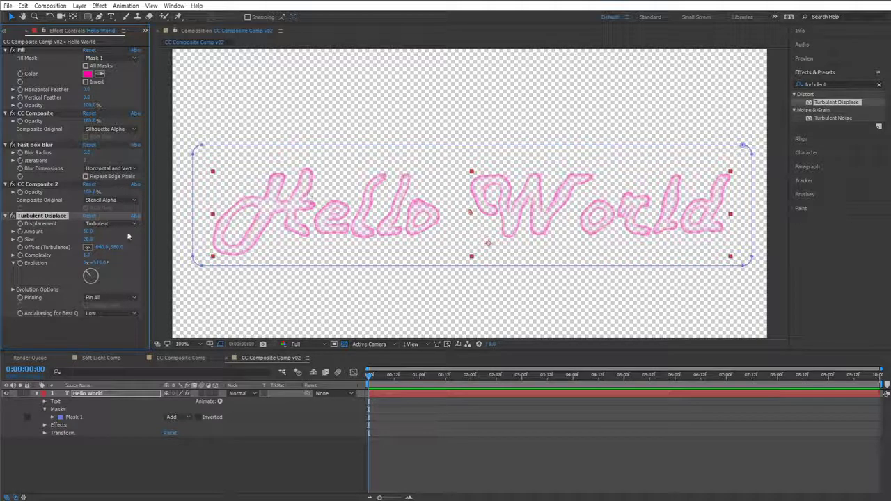
mouse_move(88, 231)
left_mouse_down()
mouse_move(174, 232)
mouse_move(106, 234)
left_mouse_up()
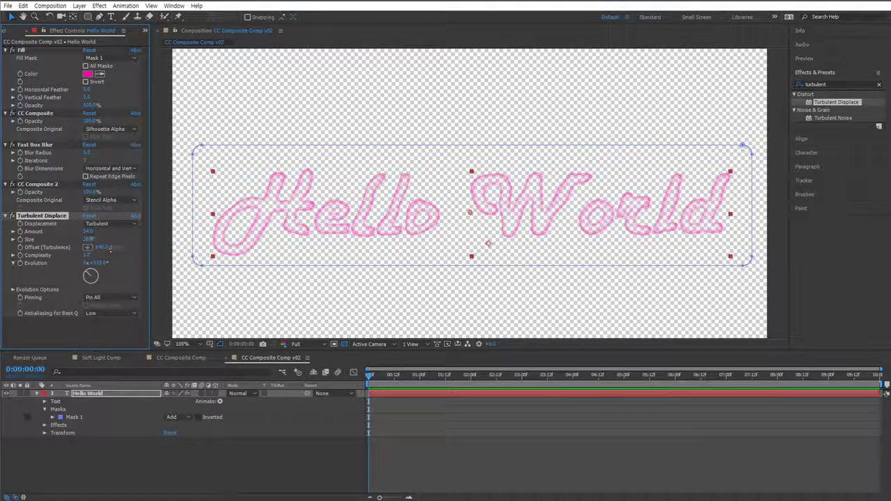
left_click(90, 239)
type("4")
key("Return")
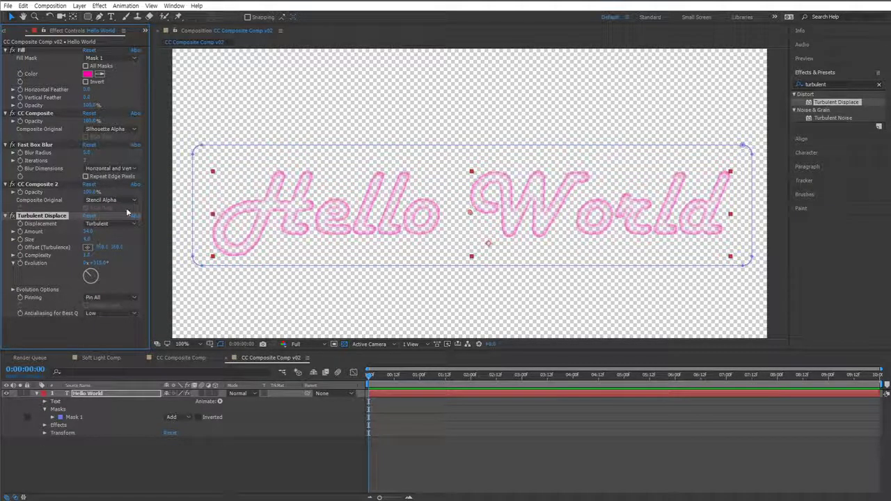
- Fine-tune the Turbulent Displace Amount to about 68 while checking the distorted letter edges up close
scroll(238, 172, "up", 1)
left_click_drag(369, 239, 513, 260)
key("period")
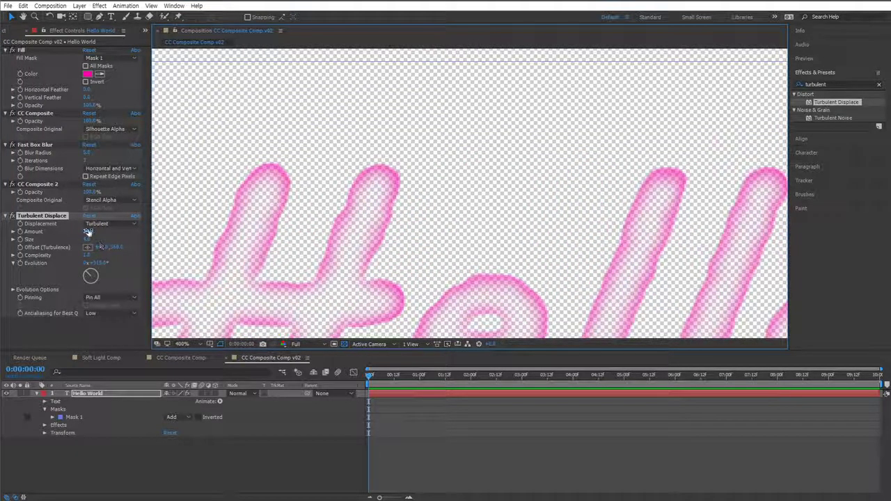
left_click_drag(89, 231, 127, 235)
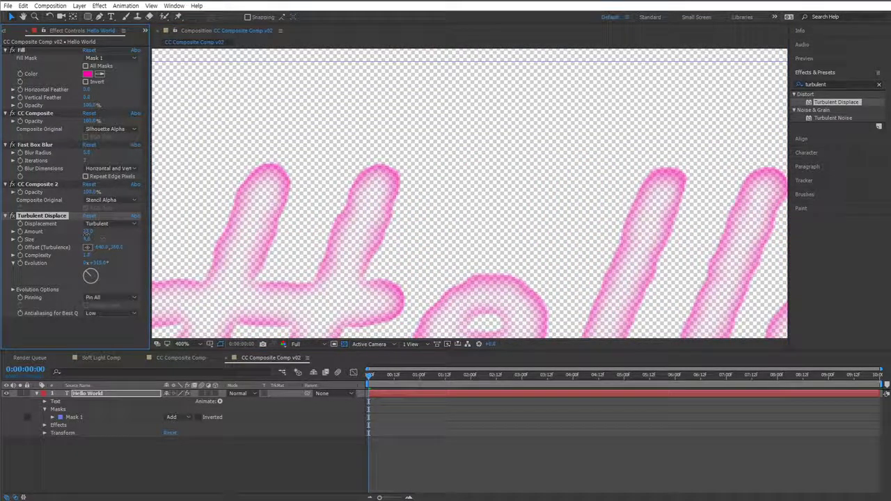
scroll(371, 247, "down", 1)
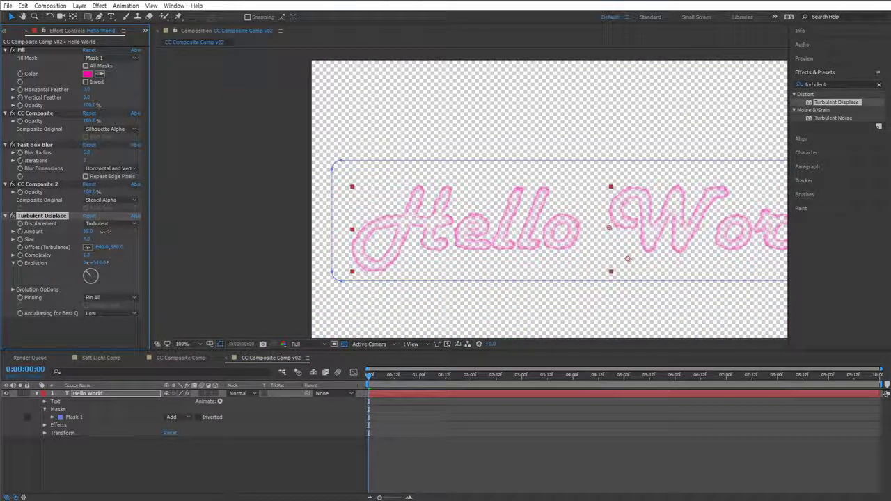
left_click_drag(324, 270, 209, 249)
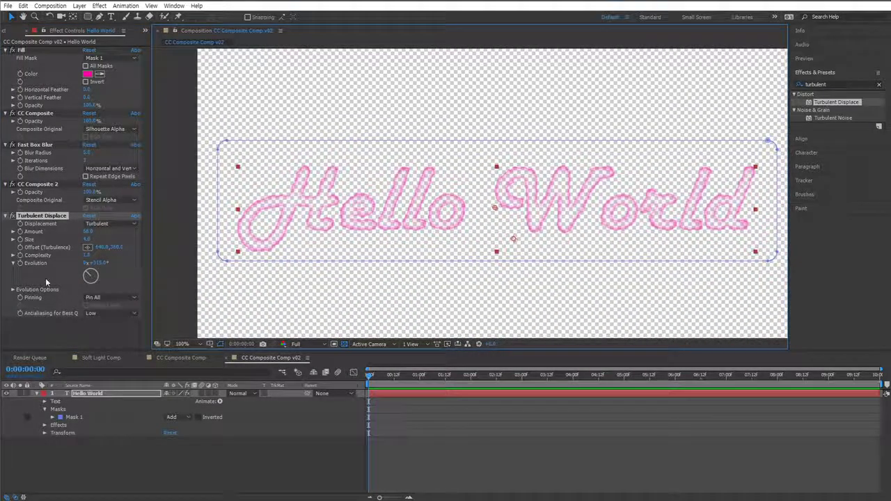
- Keyframe Turbulent Displace's Evolution at the first frame and set it to 10x+315° at 0:00:09:23
left_click(19, 262)
left_click_drag(657, 383, 880, 381)
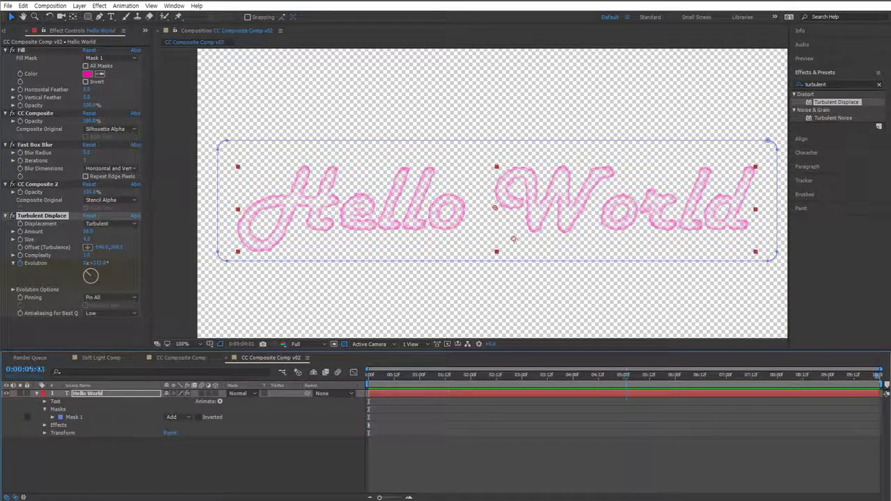
left_click(85, 263)
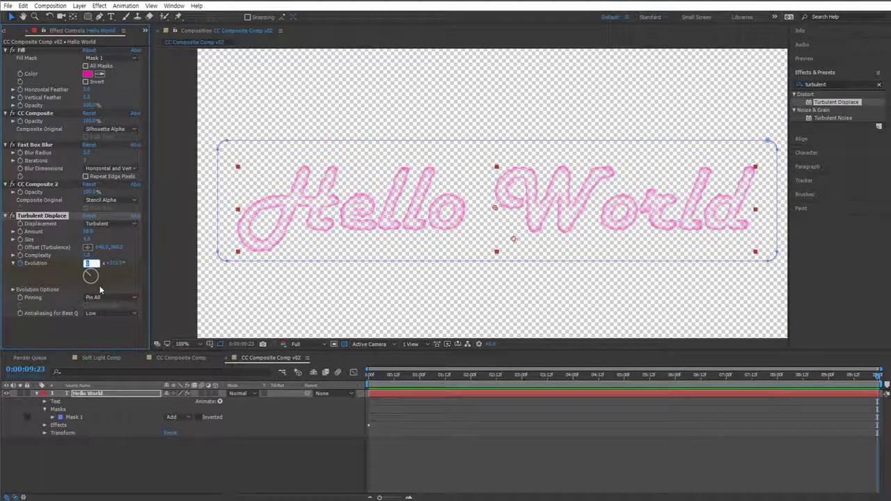
type("10x +315.0°")
key("Return")
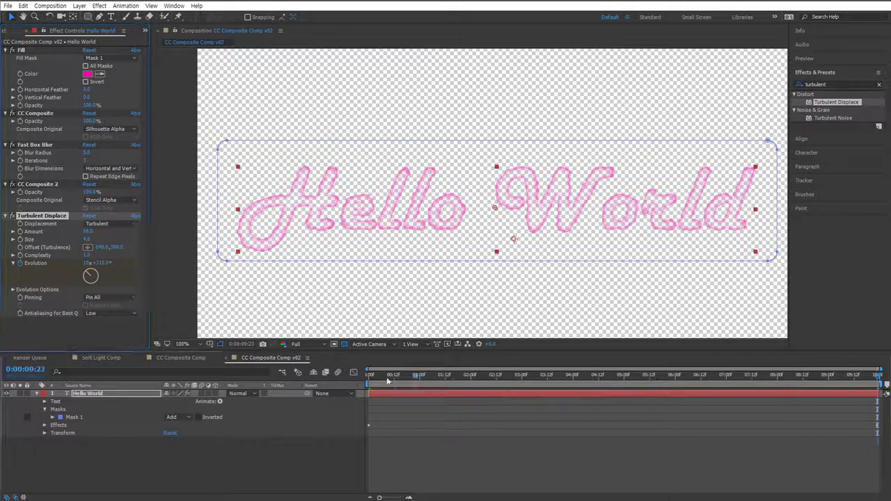
- Preview the wobbling Hello World animation and turn off the transparency grid to view it on black
key("space")
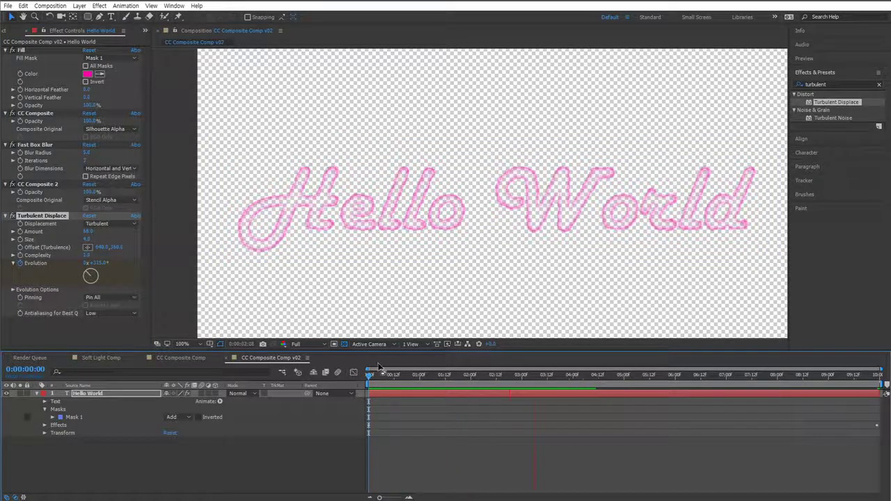
left_click(345, 345)
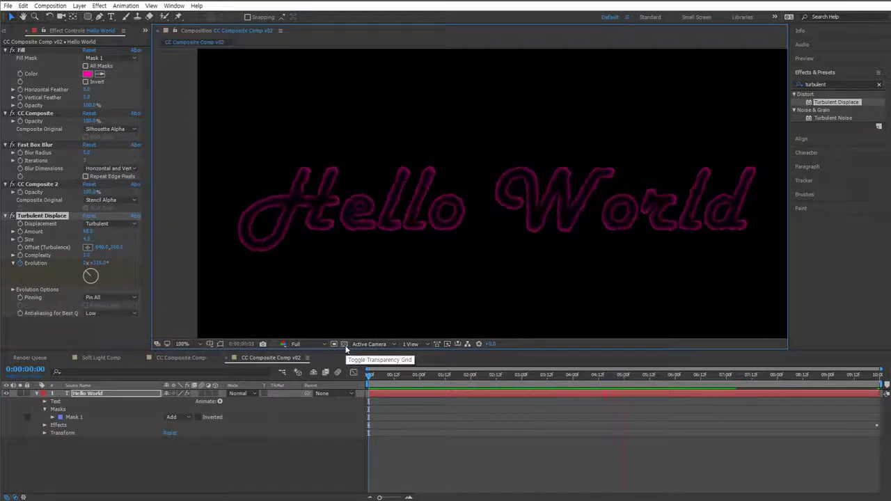
key("h")
left_click_drag(522, 291, 592, 271)
key("v")
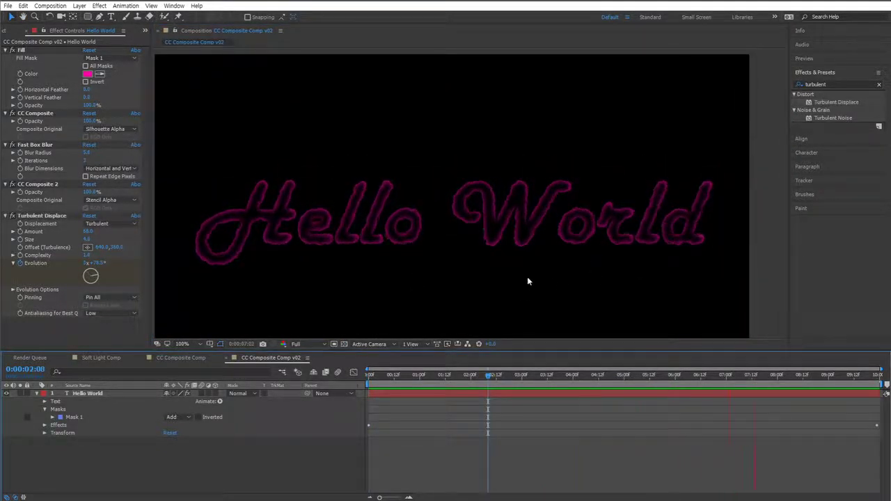
left_click_drag(527, 281, 554, 267)
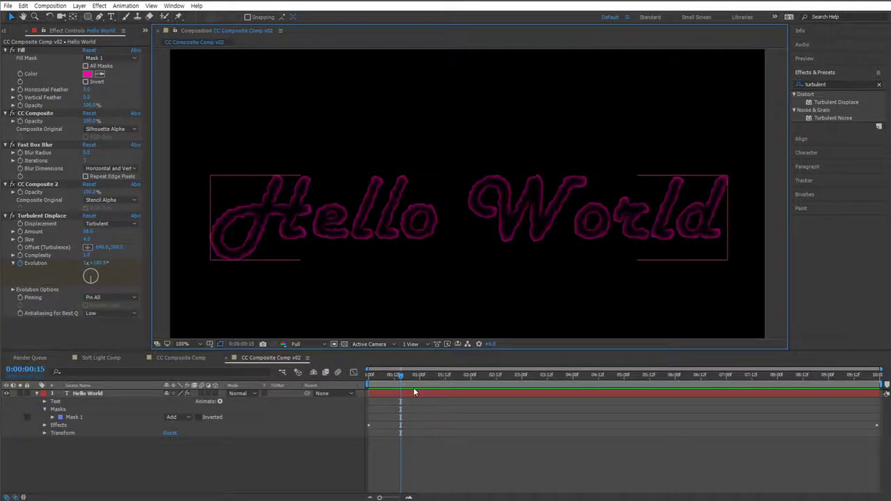
- Compare the Hello World outline against the transparency grid and the black background
left_click(344, 345)
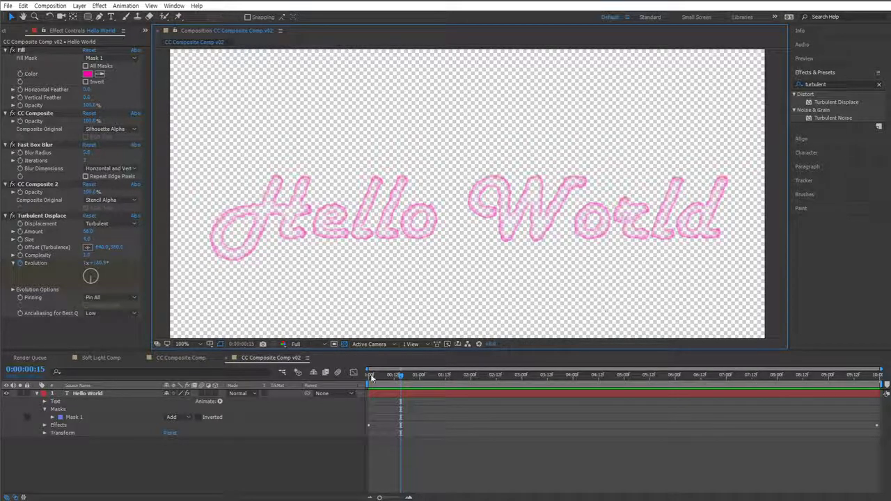
left_click(344, 344)
left_click_drag(567, 293, 554, 276)
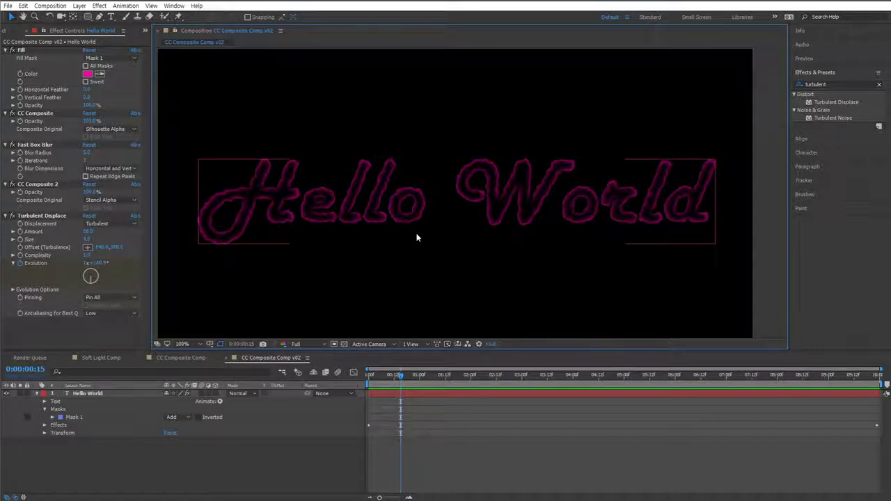
left_click_drag(418, 237, 428, 245)
- Create a bright turquoise-green solid layer in the Hello World composition
right_click(293, 459)
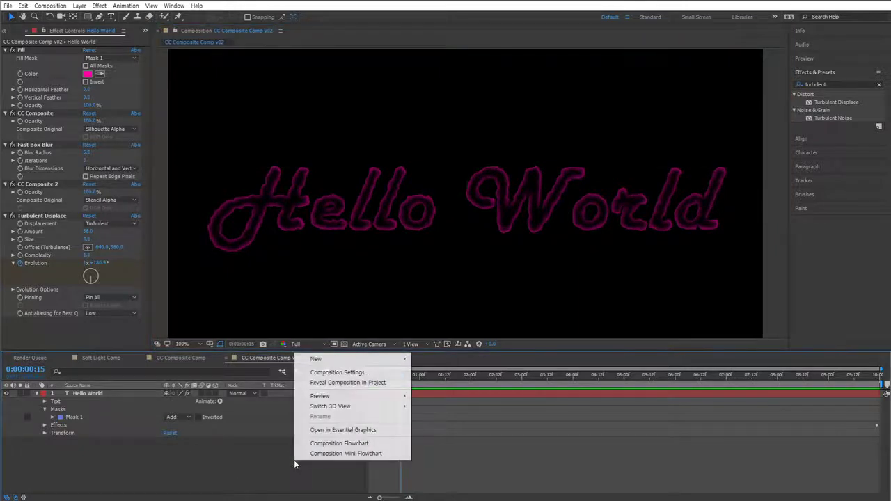
mouse_move(327, 366)
left_click(223, 389)
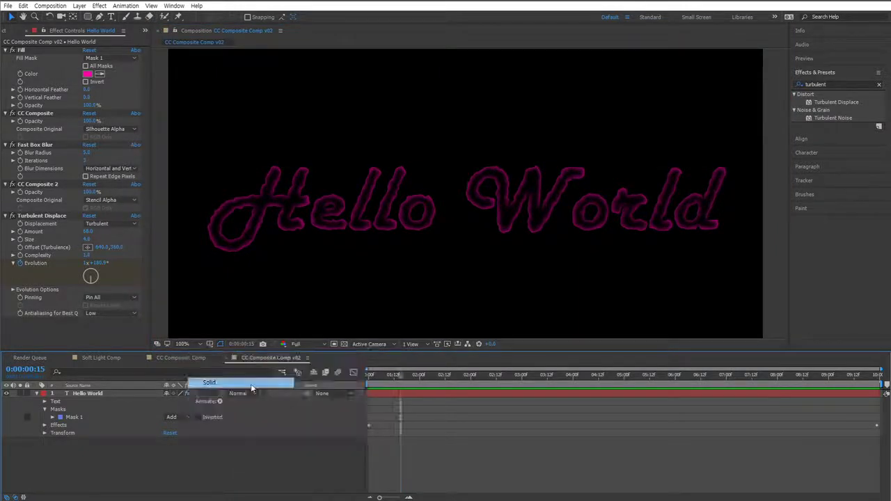
left_click(470, 304)
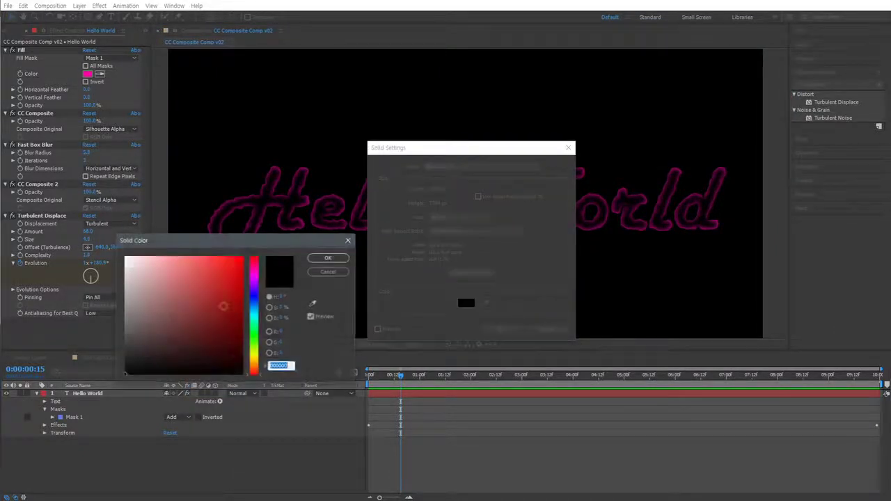
left_click(254, 336)
left_click(242, 340)
left_click_drag(259, 341, 258, 324)
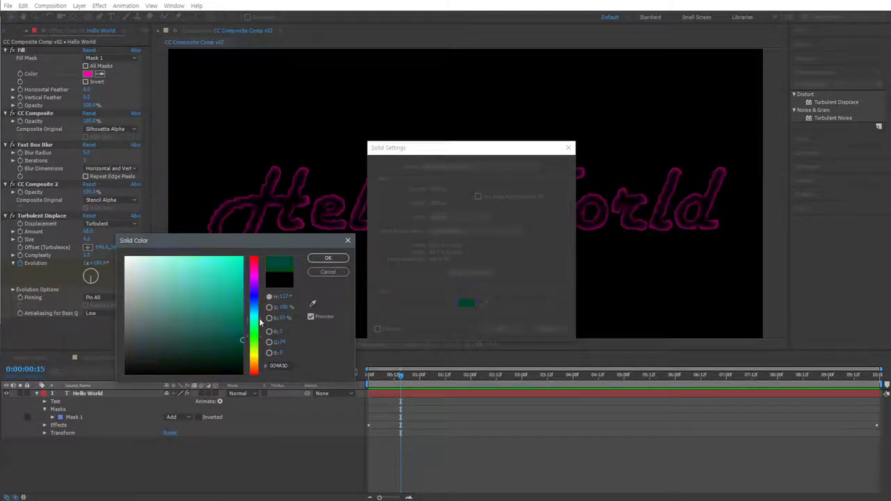
left_click(242, 277)
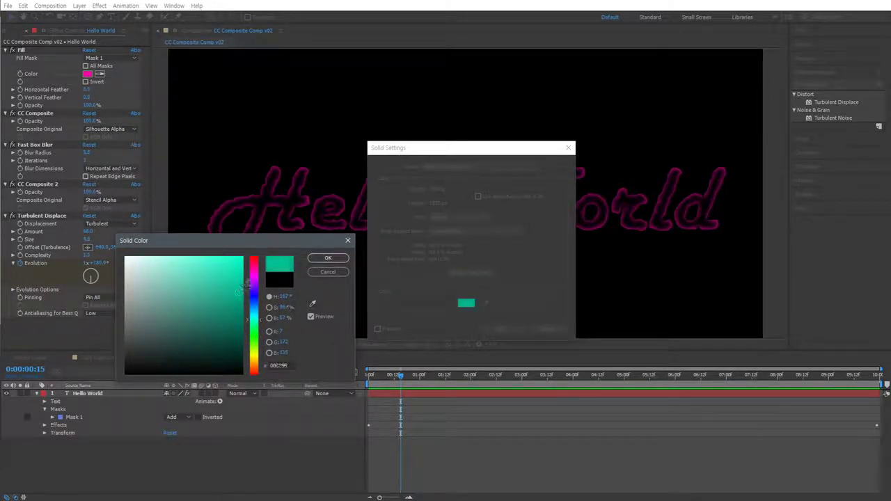
left_click_drag(257, 319, 257, 324)
left_click(327, 258)
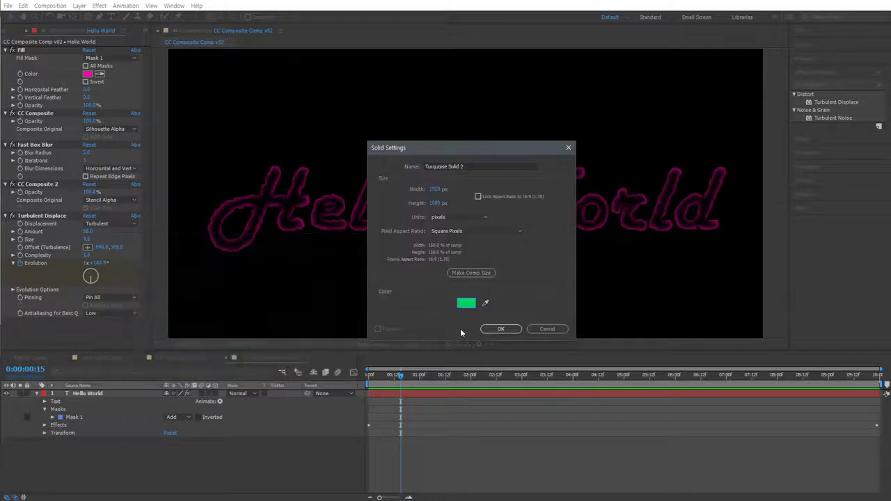
left_click(511, 328)
- Place the green solid beneath the Hello World layer and compare the text soloed and over the green
left_click_drag(98, 393, 158, 465)
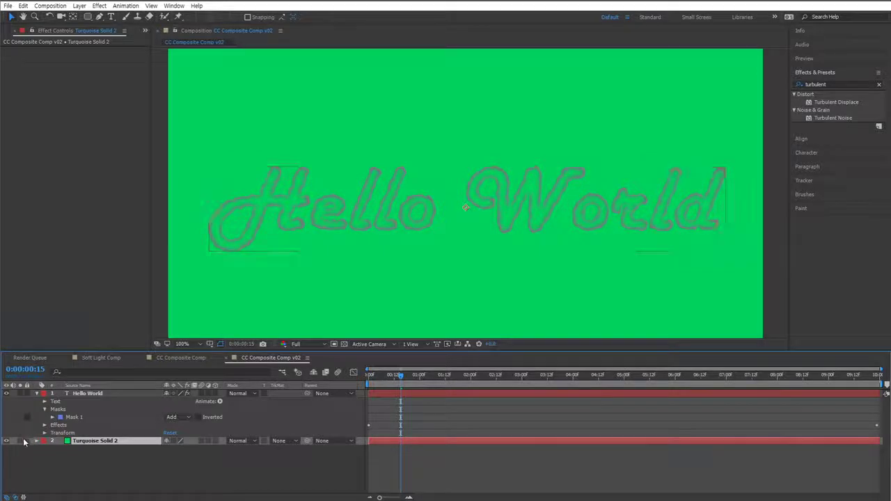
left_click(21, 394)
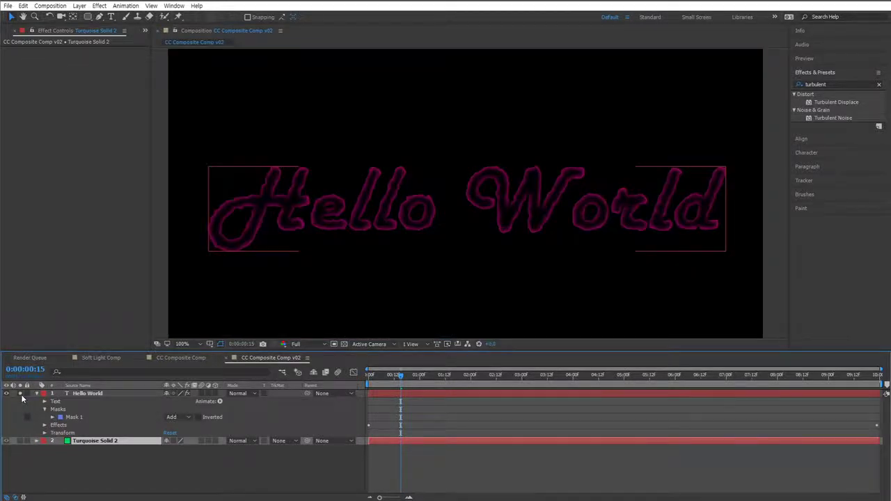
left_click(22, 395)
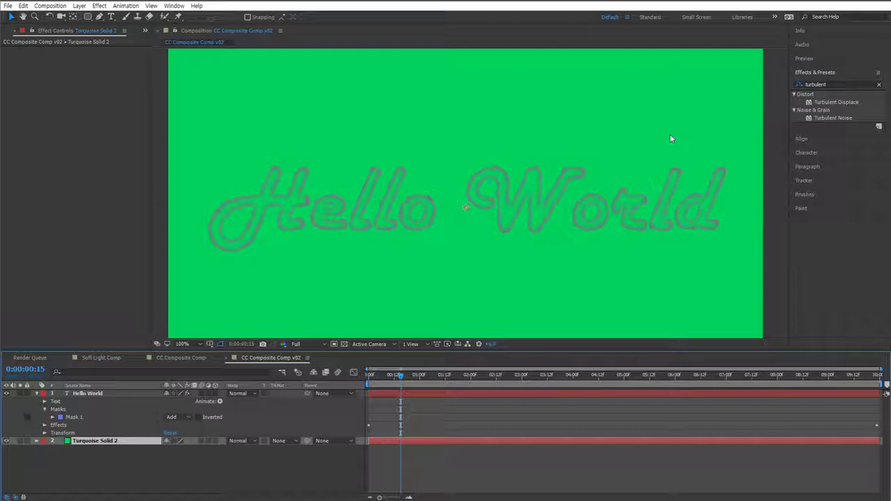
left_click(432, 51)
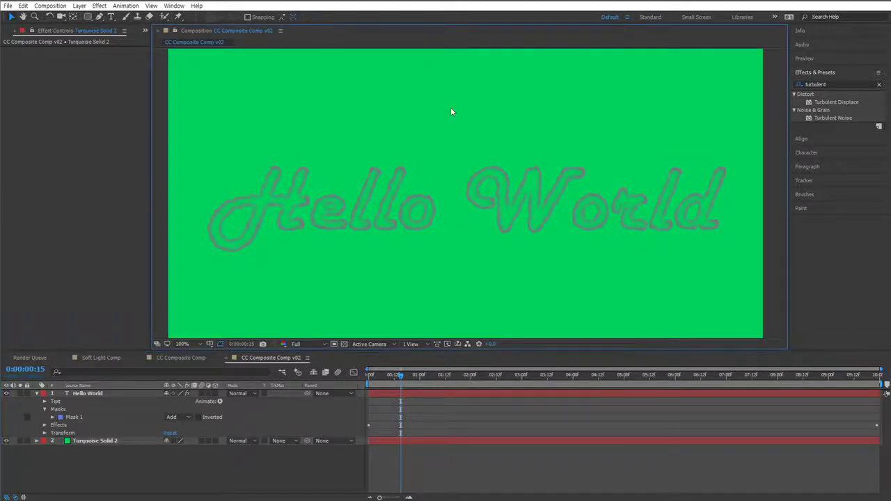
- Delete the green solid layer from the composition
left_click(111, 442)
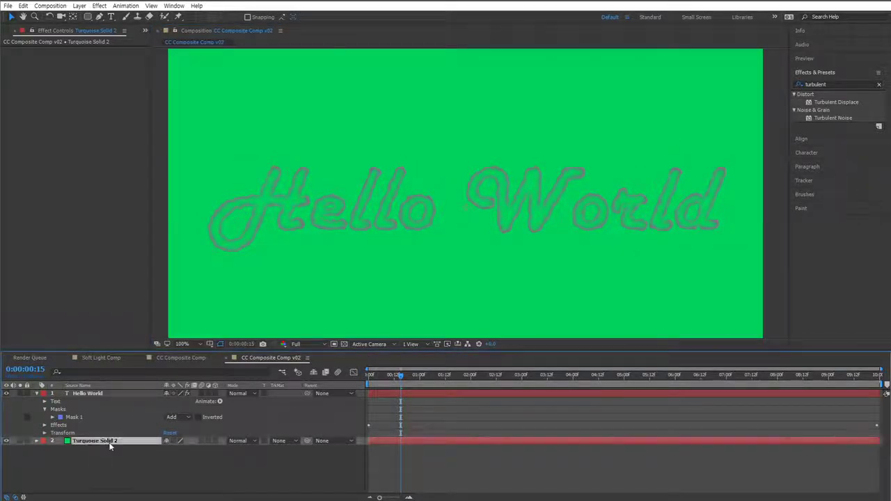
key("Delete")
left_click(123, 472)
- Apply the Solid Composite effect from the Channel category to Hello World, below Turbulent Displace
left_click(85, 393)
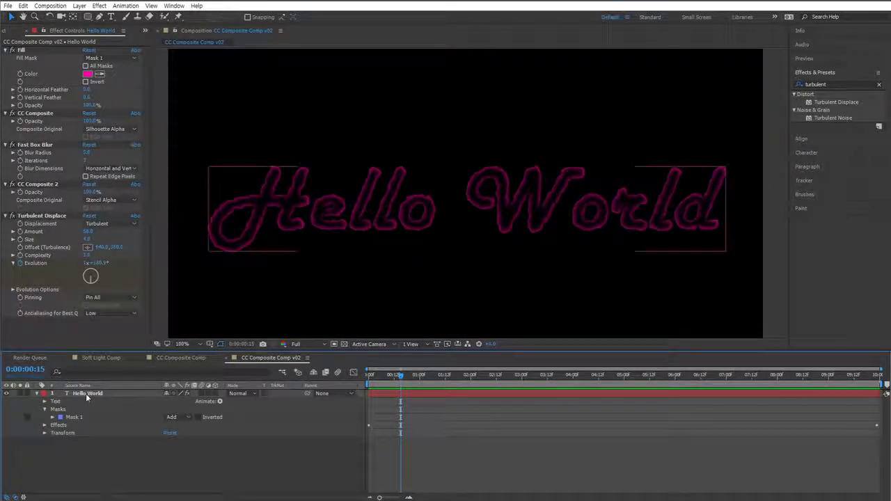
left_click(878, 84)
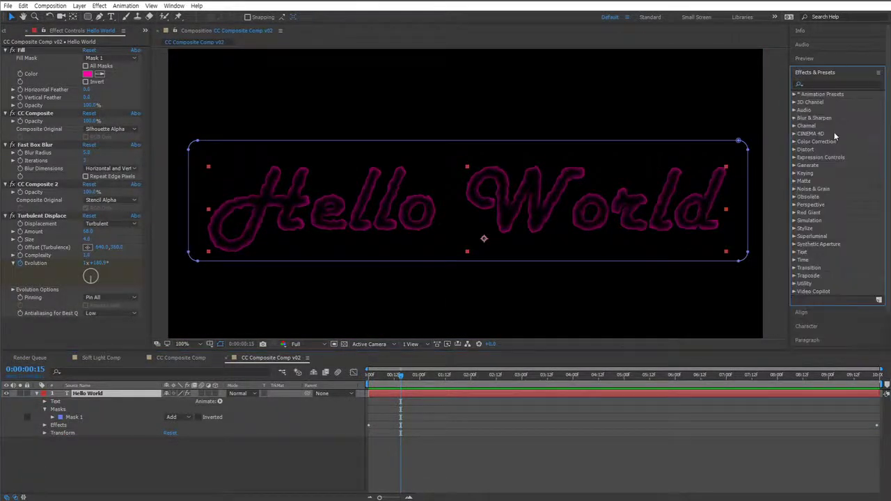
left_click(795, 126)
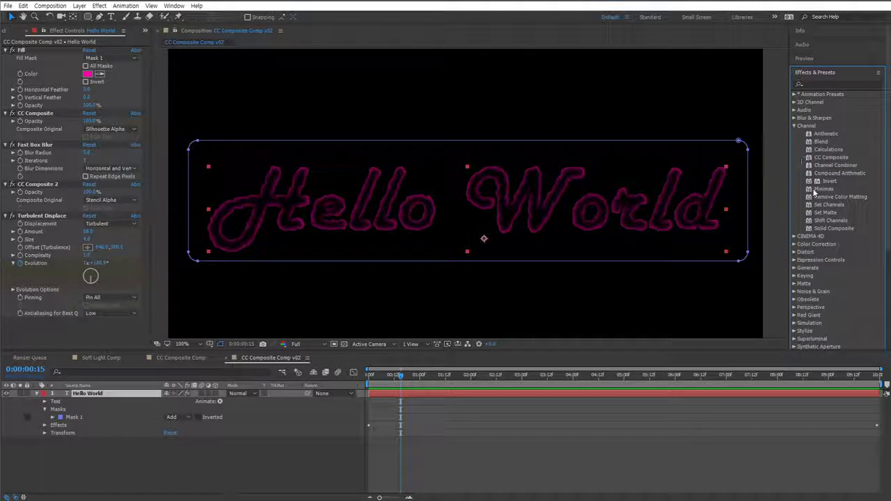
left_click(829, 229)
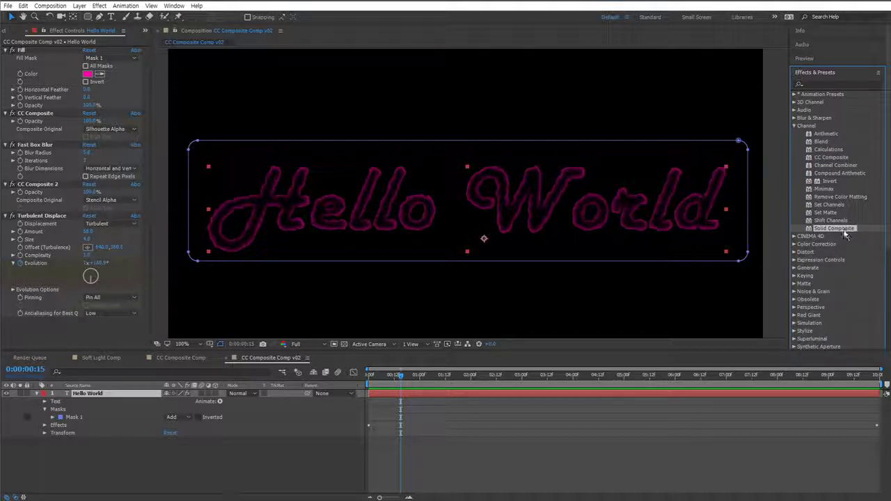
left_click_drag(844, 233, 148, 316)
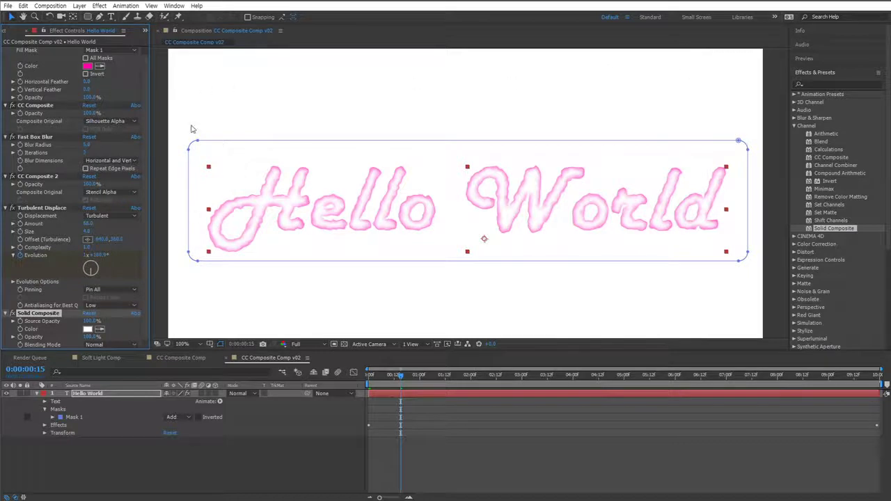
- Change the Solid Composite colour to a bright saturated green
left_click(87, 330)
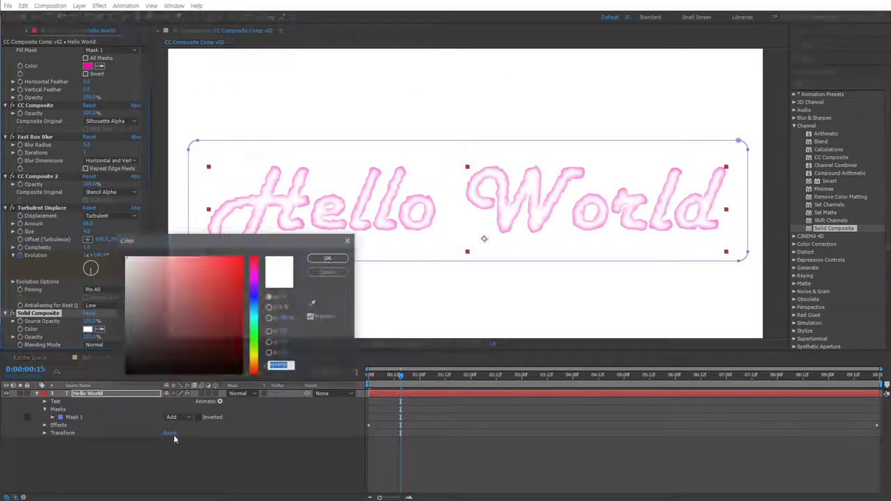
left_click(254, 318)
left_click_drag(245, 318, 203, 268)
left_click_drag(259, 331, 239, 252)
left_click_drag(256, 308, 258, 333)
left_click(328, 258)
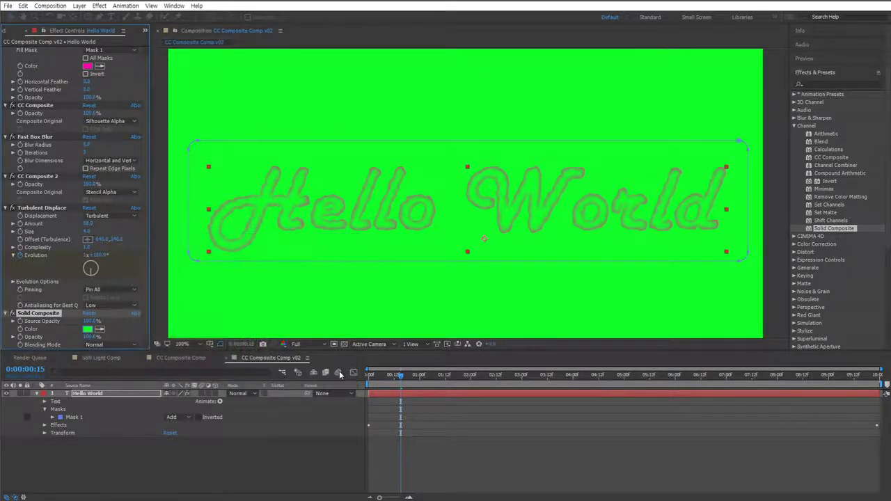
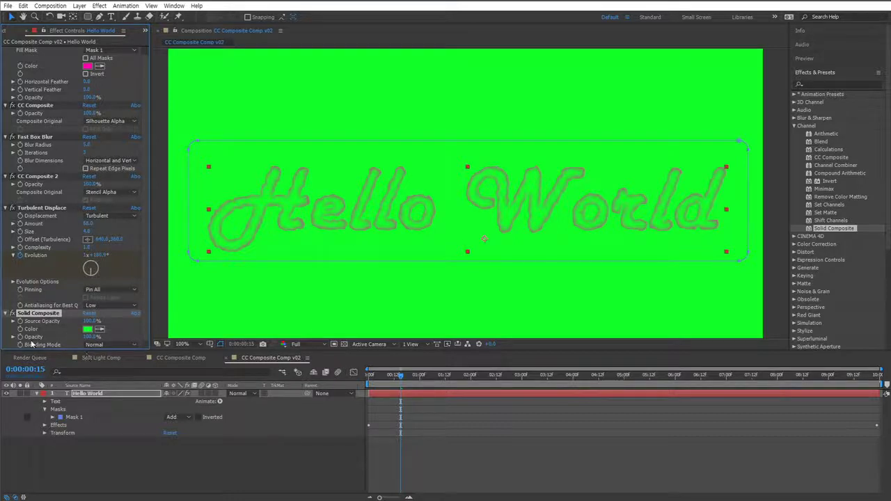
- Test lower Source Opacity values on Solid Composite against the letter edges and return it to 100%
left_click_drag(89, 337, 132, 343)
scroll(357, 255, "up", 2)
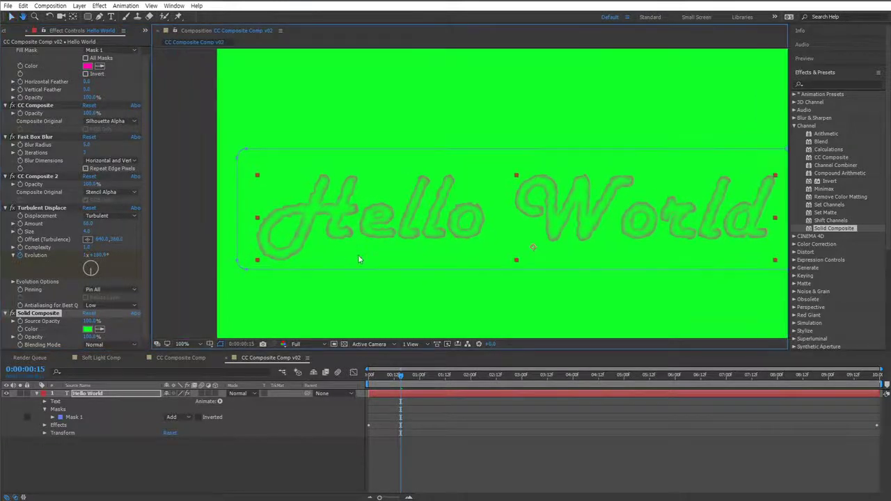
left_click(42, 322)
left_click_drag(88, 321, 54, 325)
mouse_move(90, 321)
left_mouse_down()
mouse_move(76, 321)
mouse_move(94, 321)
left_mouse_up()
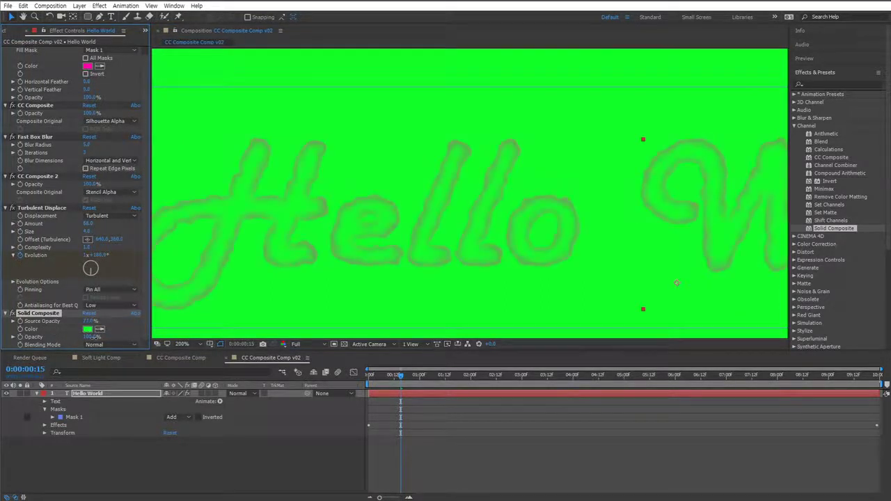
scroll(544, 202, "down", 6)
scroll(479, 241, "up", 6)
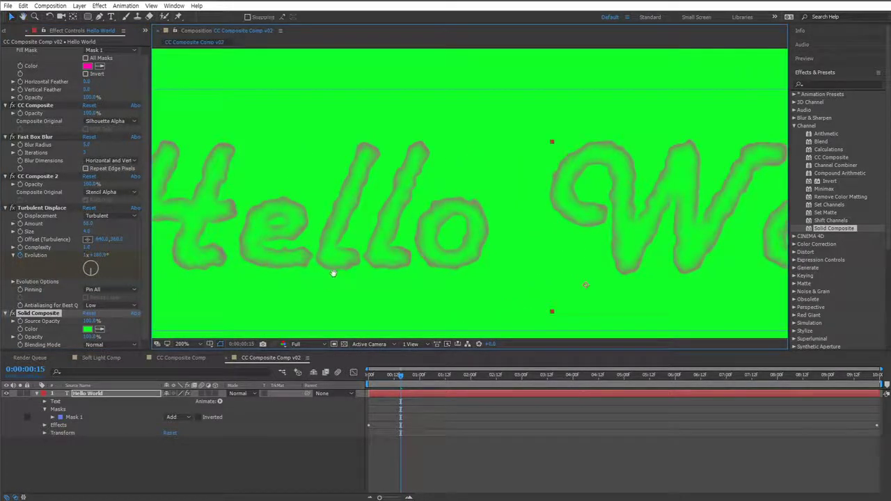
scroll(426, 251, "down", 2)
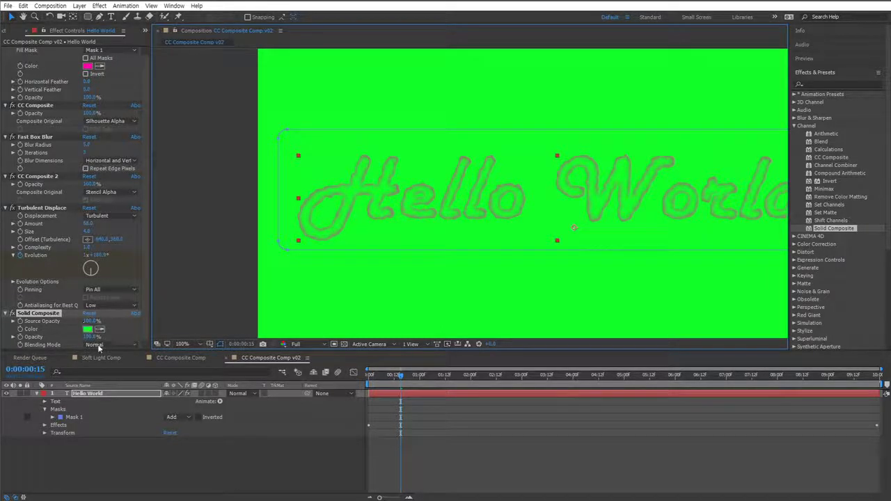
- Try the Add and Multiply blending modes on Solid Composite and set it back to Normal
left_click(101, 344)
left_click(104, 172)
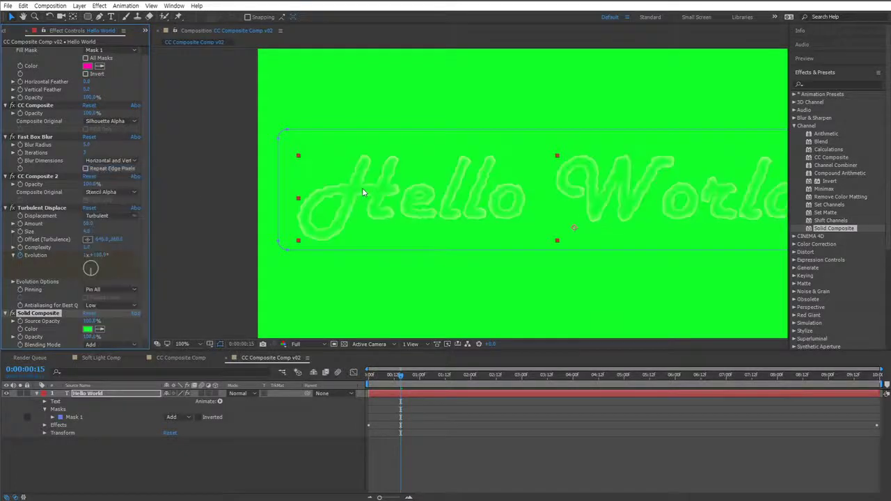
left_click(129, 344)
left_click(126, 183)
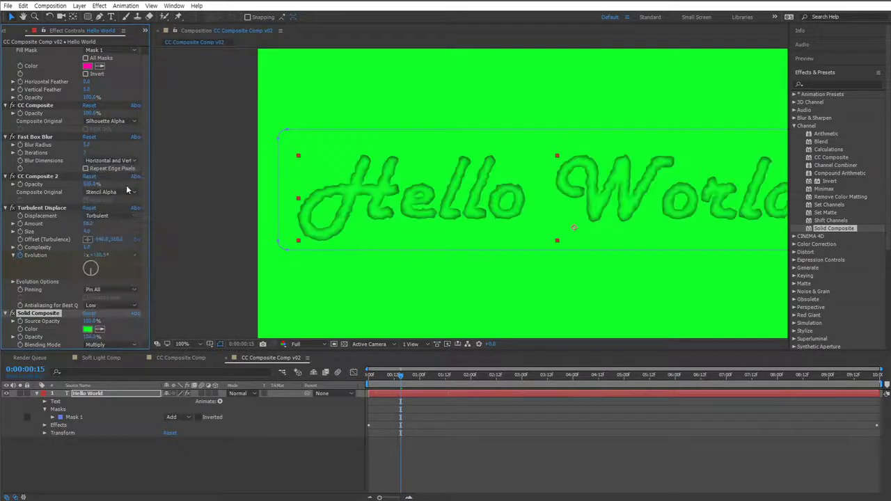
left_click_drag(612, 244, 581, 246)
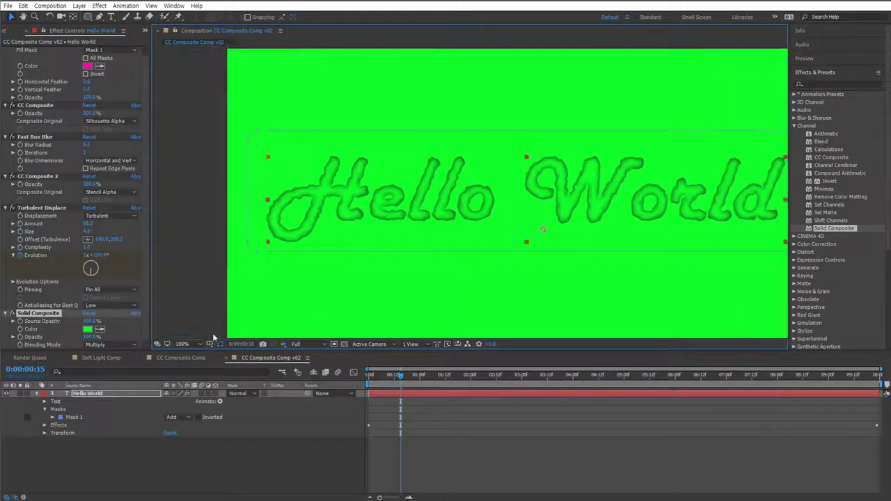
left_click(129, 344)
left_click(108, 159)
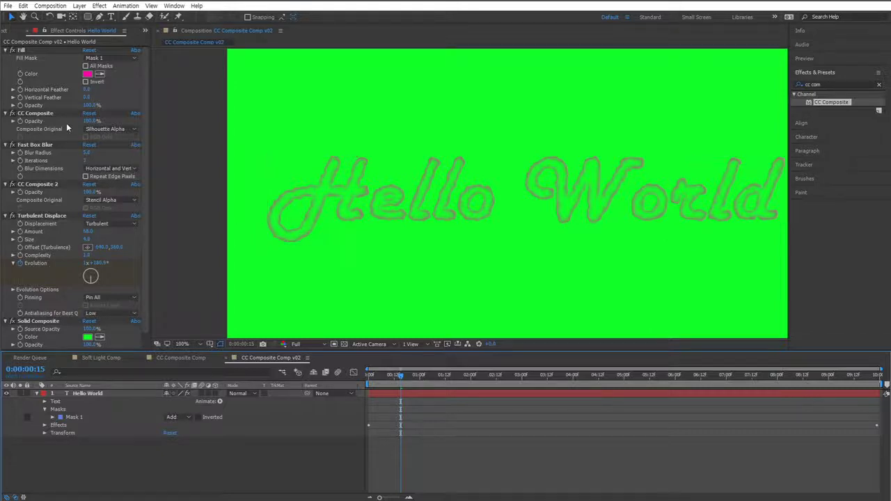
- Create a new composition from the child-544316_1920.jpg footage
left_click(50, 114)
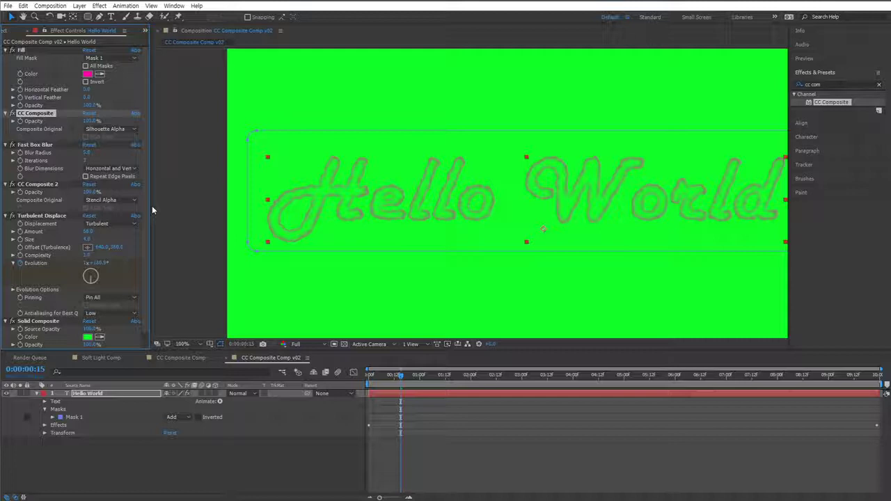
left_click(9, 32)
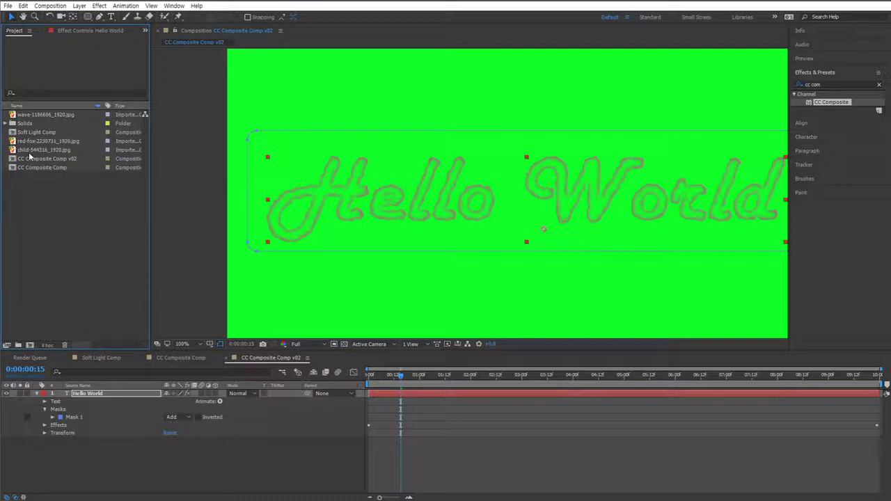
left_click_drag(42, 151, 29, 345)
scroll(492, 240, "down", 3)
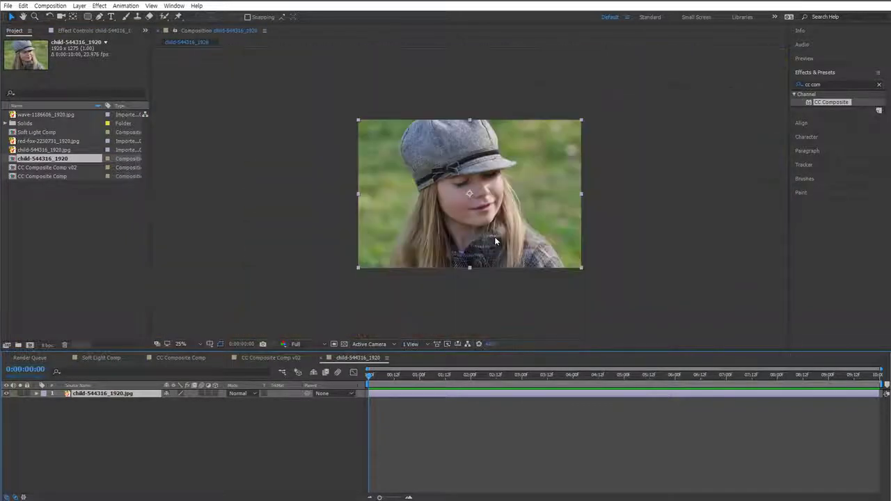
- Rename the portrait layer in the new composition as girl
left_click(110, 458)
left_click(109, 395)
key("Return")
type("girl")
key("Return")
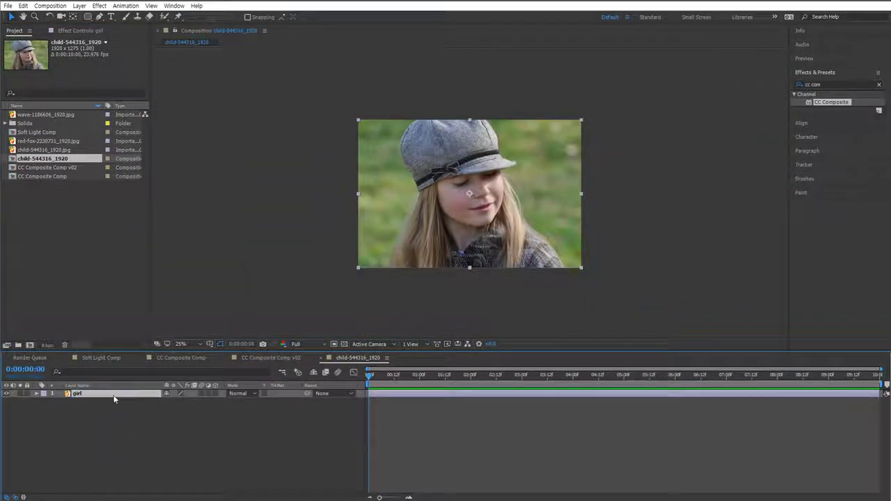
left_click(181, 418)
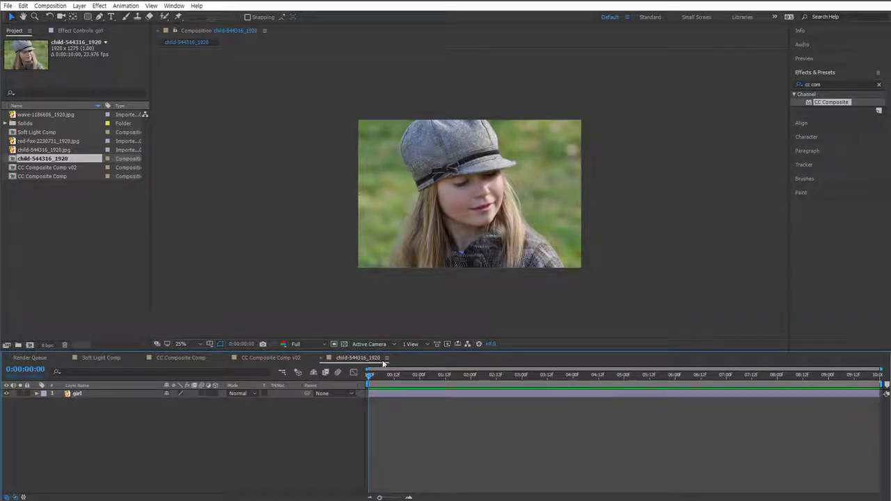
- Apply the Fast Box Blur effect to the girl layer
left_click(85, 395)
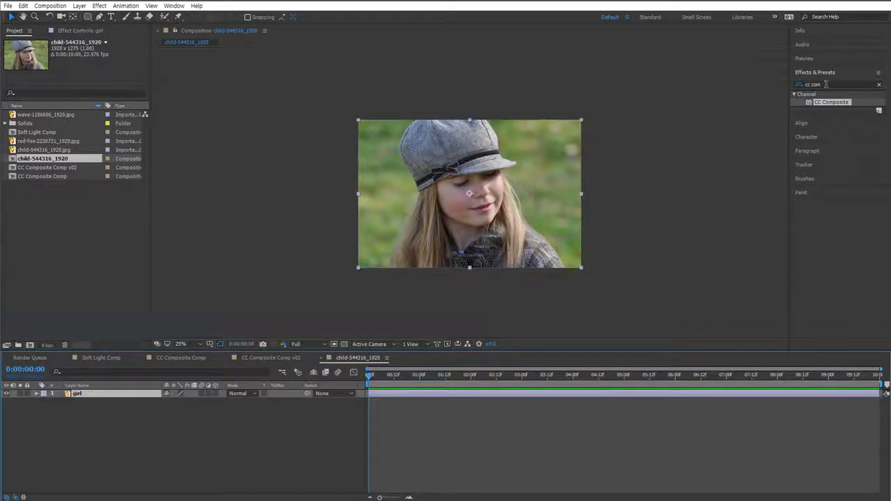
key("ctrl+5")
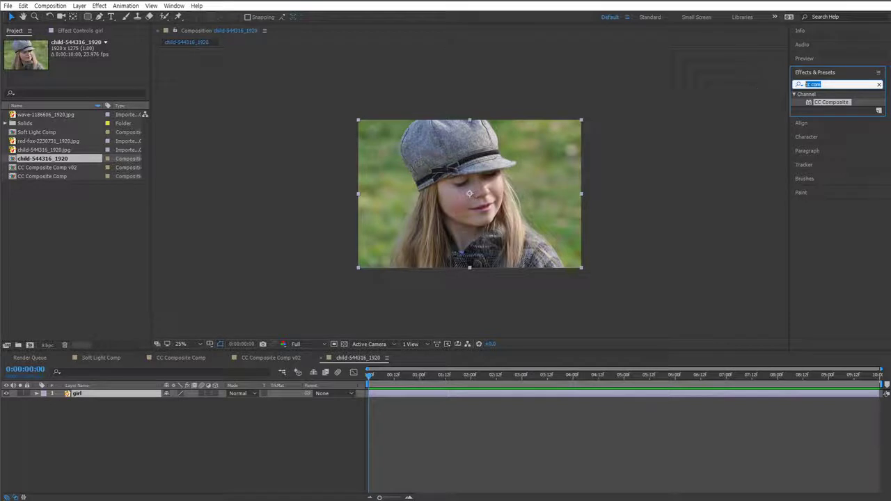
type("blur")
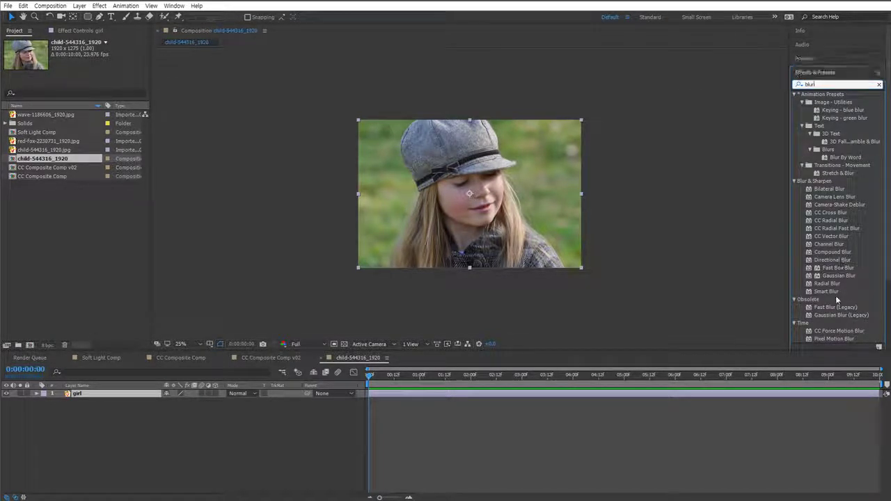
left_click_drag(838, 267, 476, 245)
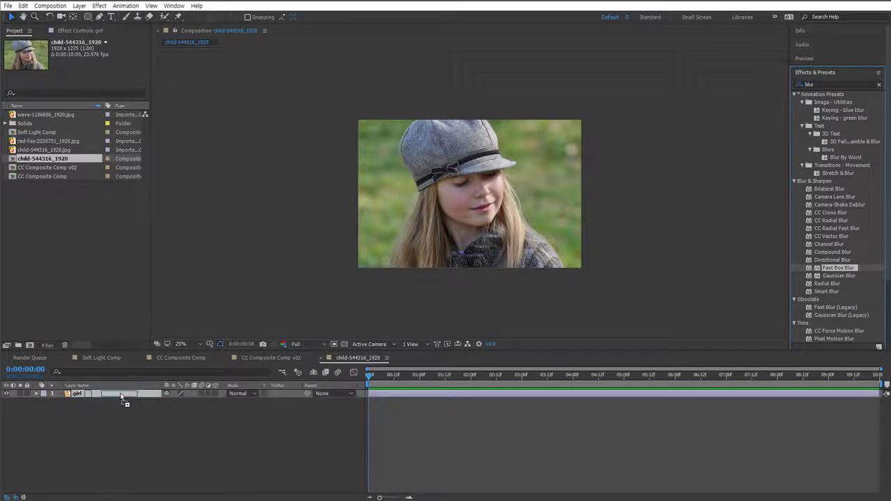
- Enable Repeat Edge Pixels on Fast Box Blur and set its Blur Radius to 20
mouse_move(87, 58)
left_mouse_down()
mouse_move(104, 58)
mouse_move(78, 62)
left_mouse_up()
left_click(85, 82)
left_click(87, 59)
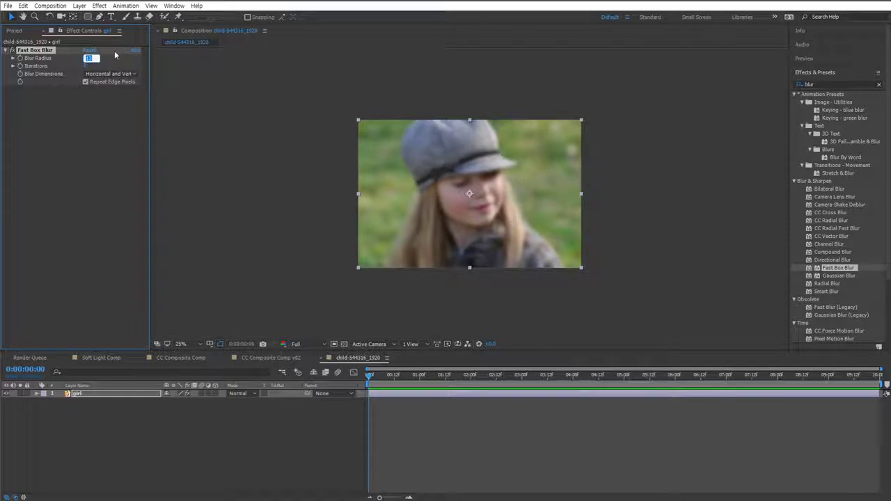
type("20")
key("Return")
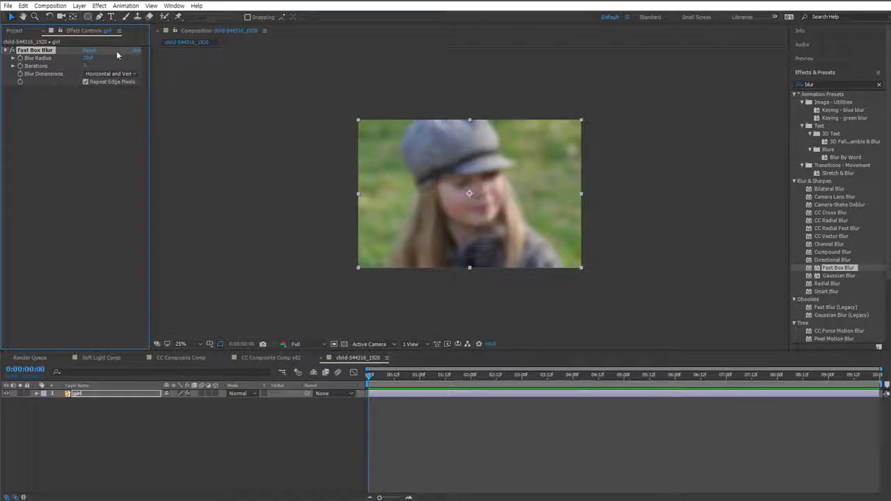
- Apply CC Composite after the blur on the girl layer and set Composite Original to Screen
left_click(592, 158)
key("period")
double_click(806, 84)
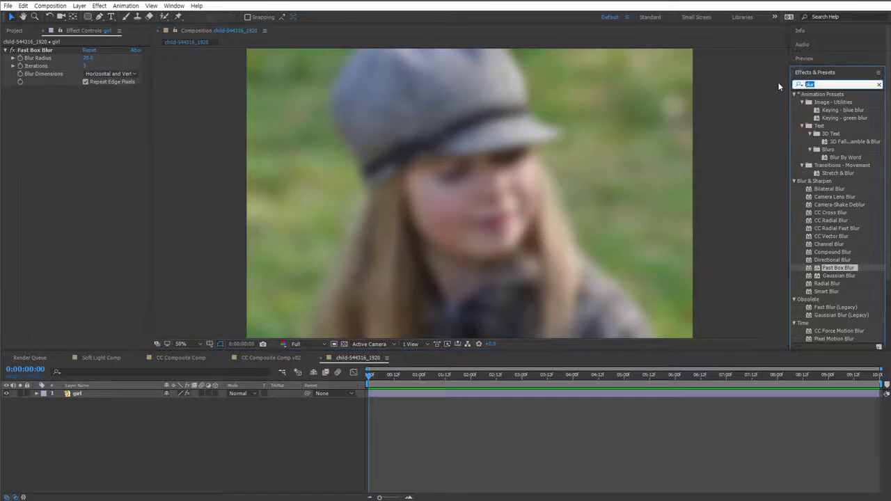
type("cc comp")
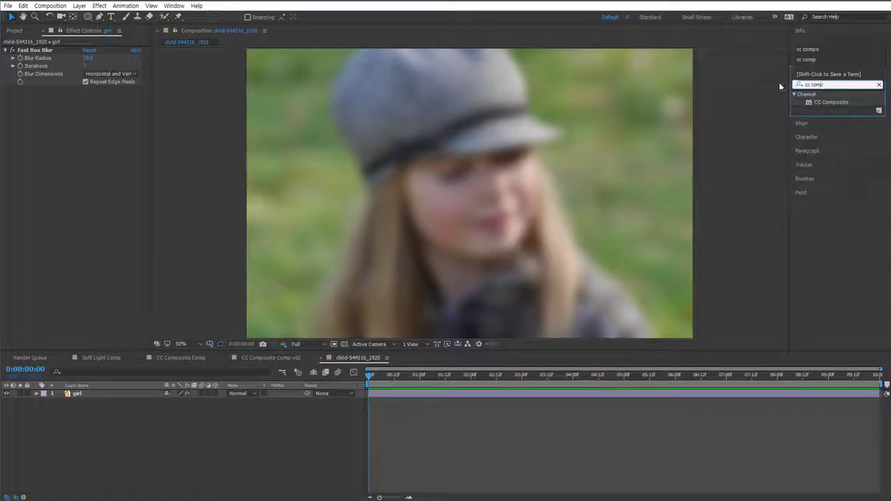
left_click_drag(831, 102, 68, 221)
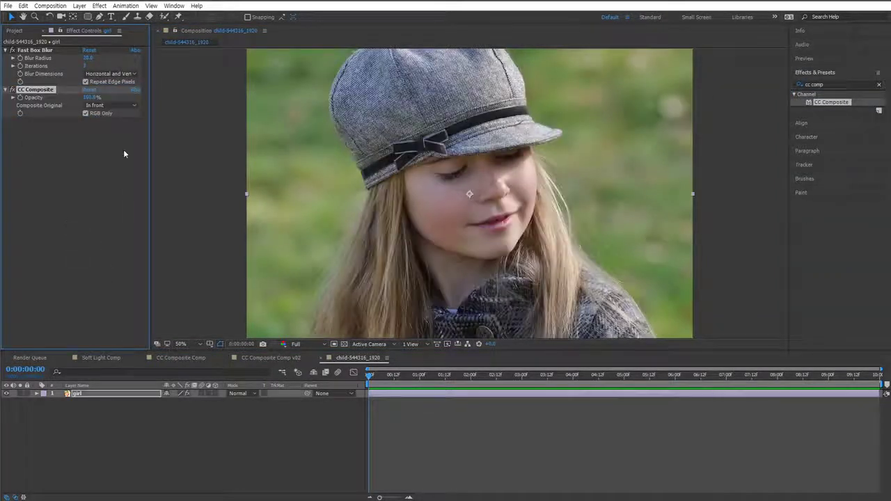
left_click(114, 105)
left_click(108, 223)
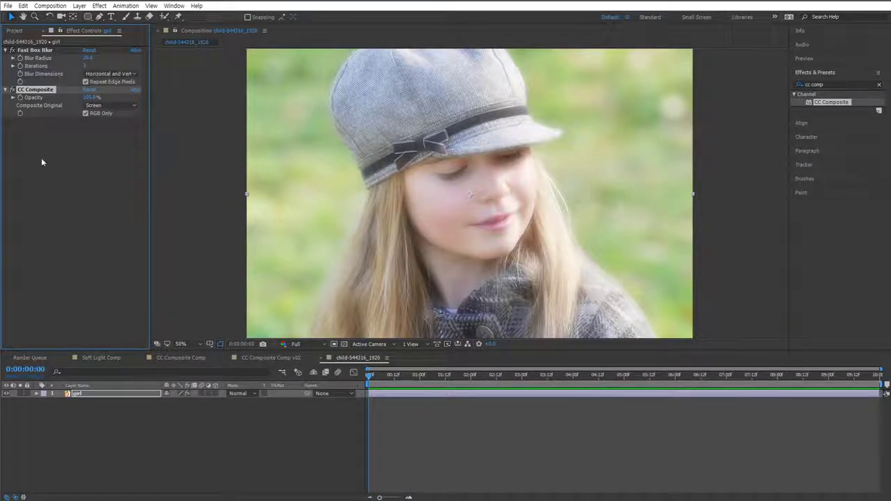
- Remove CC Composite from the girl layer, keeping only Fast Box Blur
left_click(51, 91)
key("Delete")
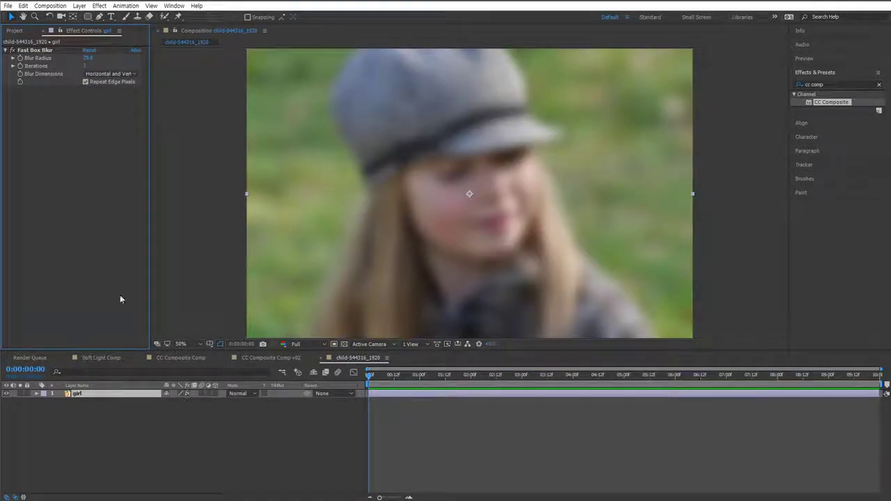
left_click(167, 446)
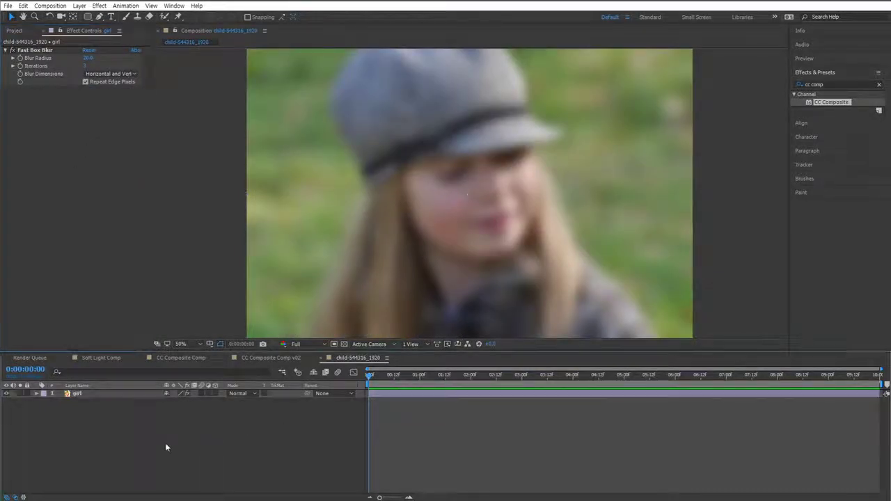
left_click(73, 394)
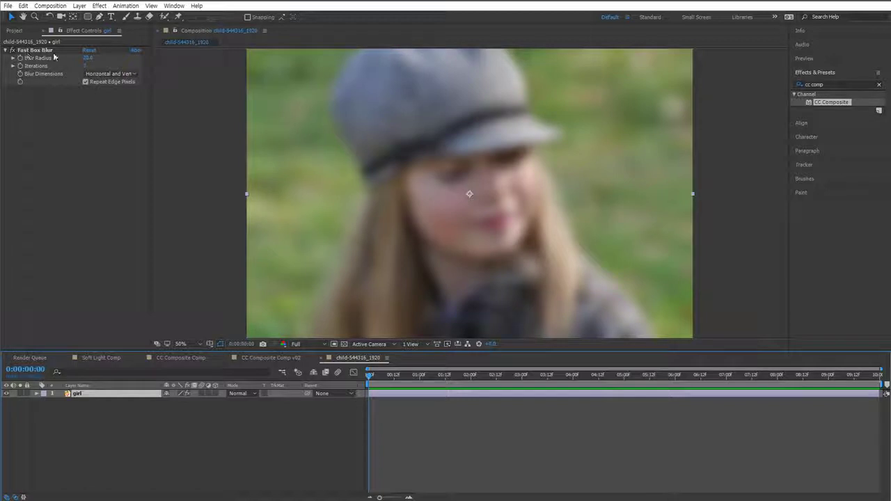
left_click(225, 457)
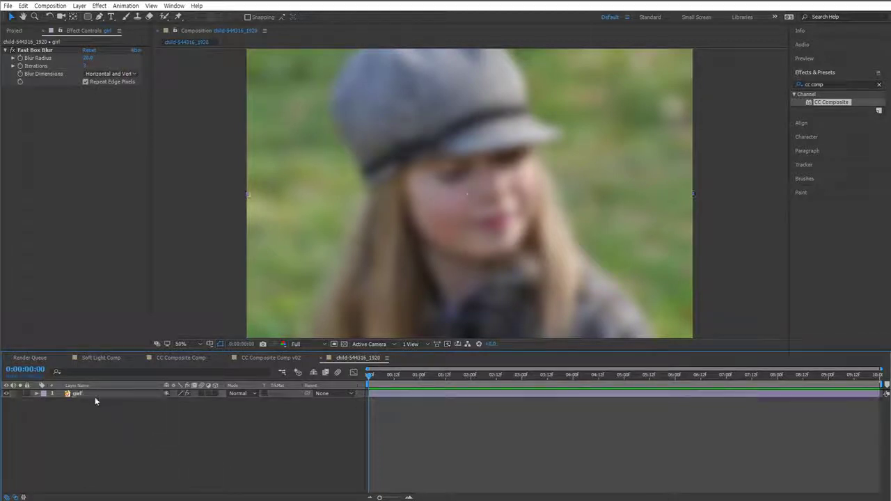
- Pre-compose the girl layer as girl Comp 1, moving all attributes into the new composition
left_click(95, 396)
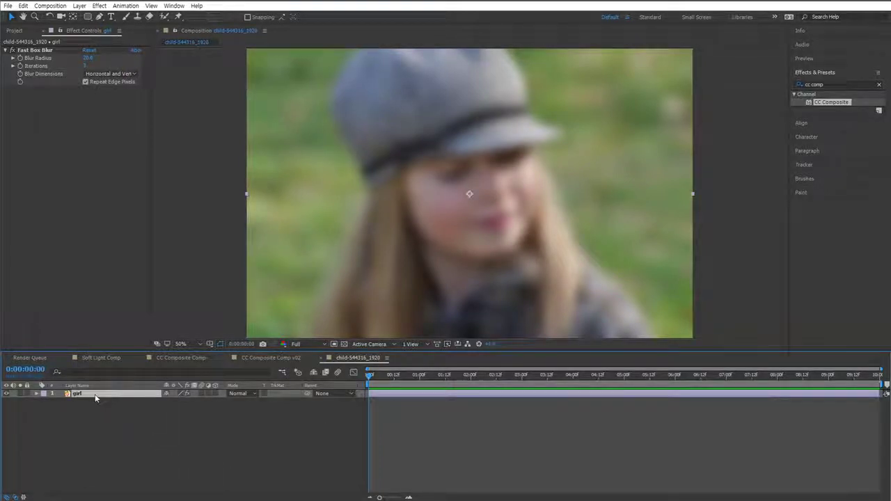
key("ctrl+shift+c")
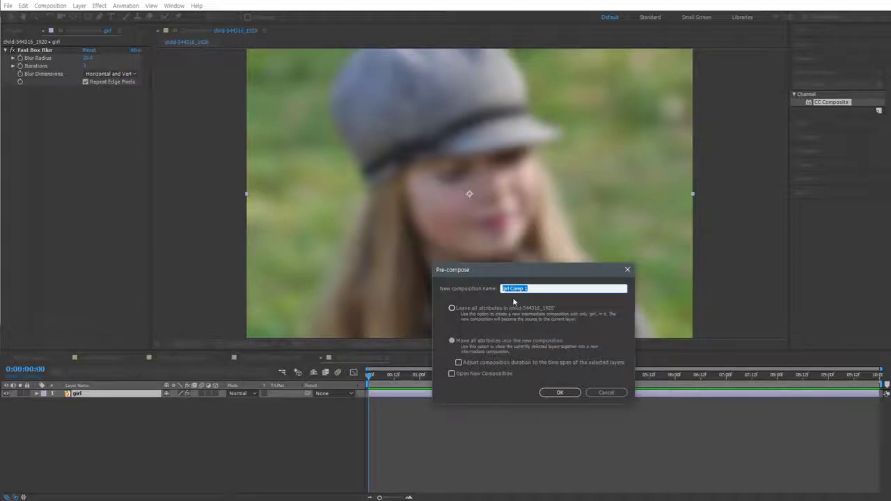
left_click(478, 310)
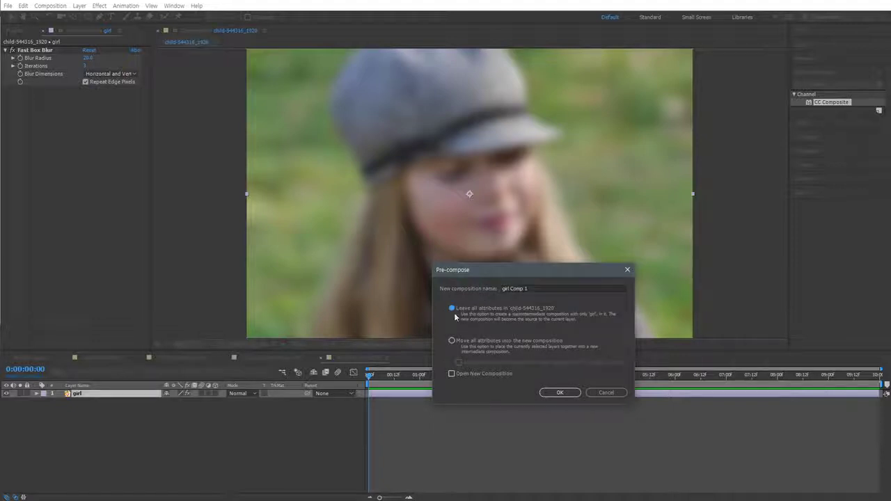
left_click(472, 346)
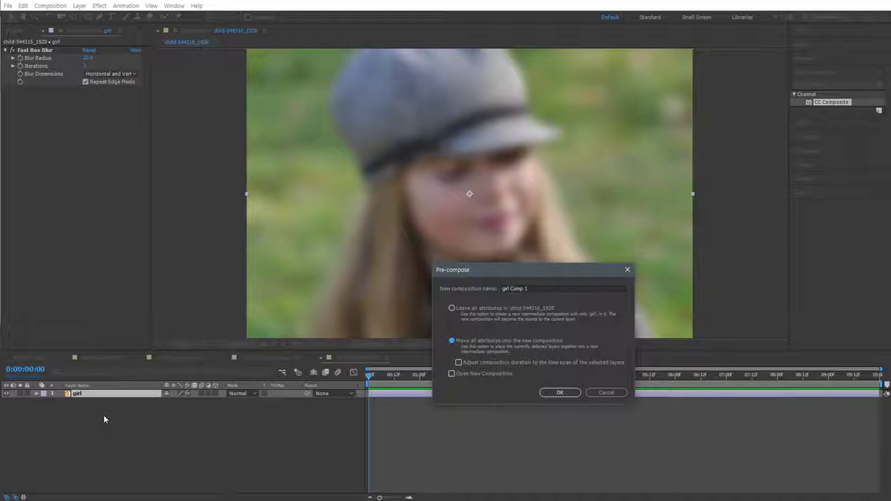
left_click(559, 392)
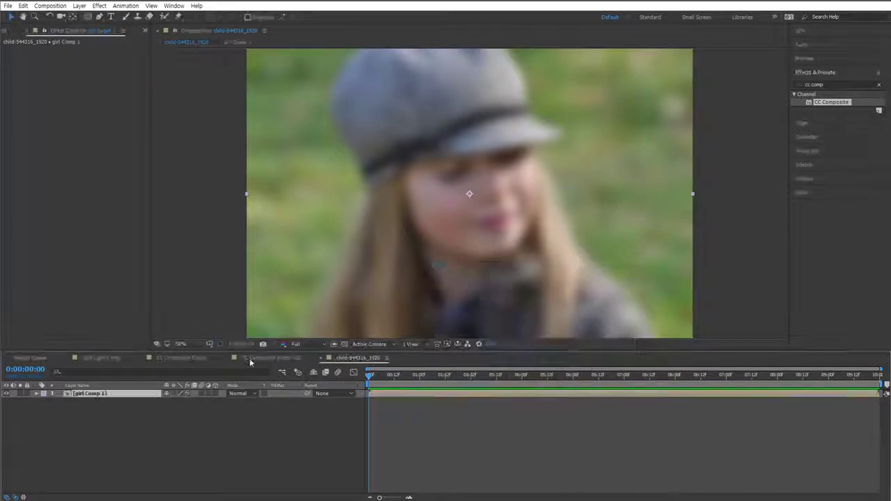
- Open girl Comp 1 and inspect the effects on its girl layer against those on the nested layer
left_click(79, 395)
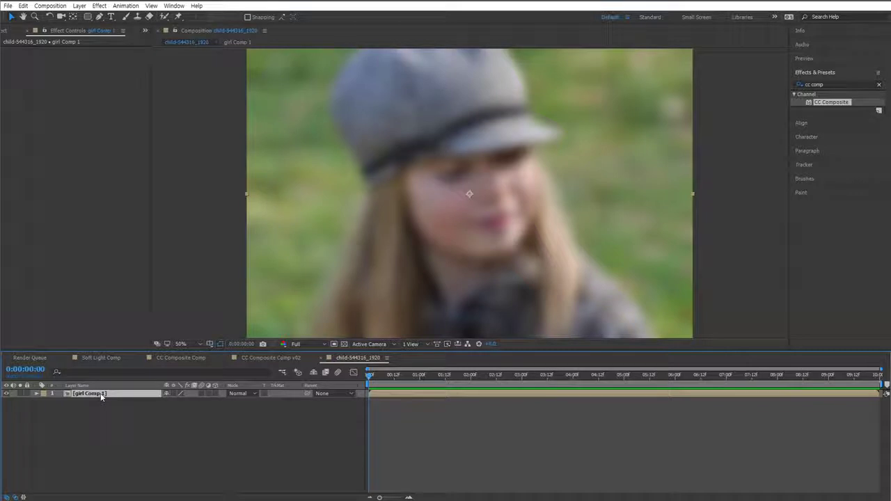
double_click(101, 395)
left_click(86, 395)
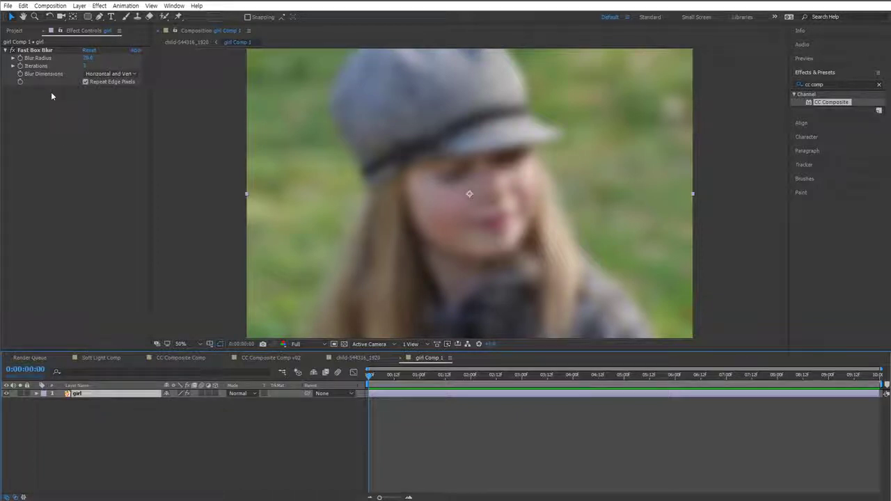
left_click(359, 357)
left_click(139, 434)
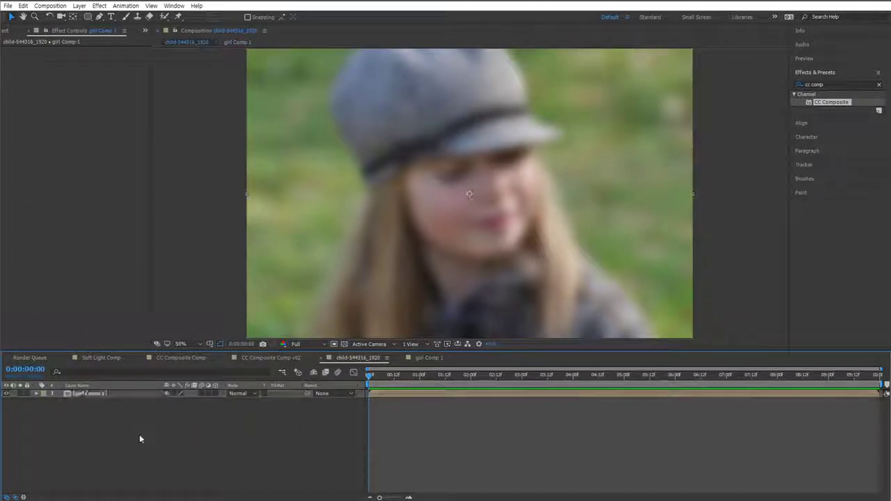
left_click(99, 395)
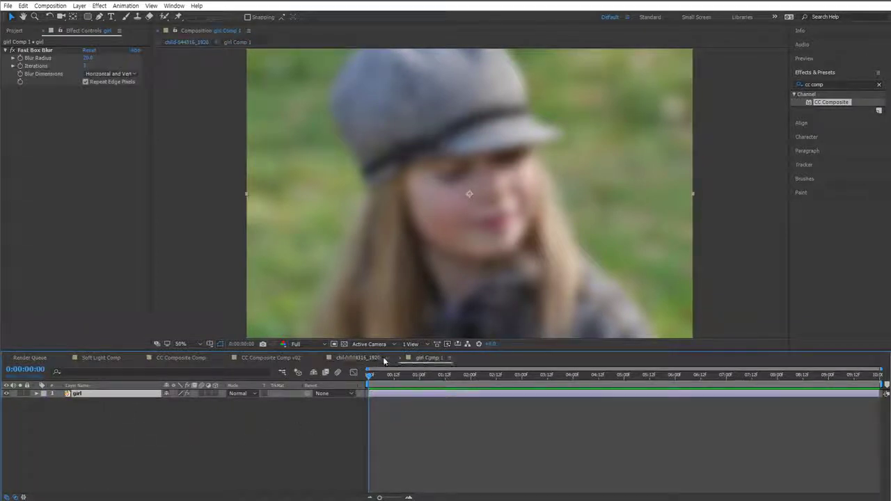
- Apply CC Composite to the girl Comp 1 layer in the child-544316_1920 composition
left_click(94, 419)
left_click(90, 395)
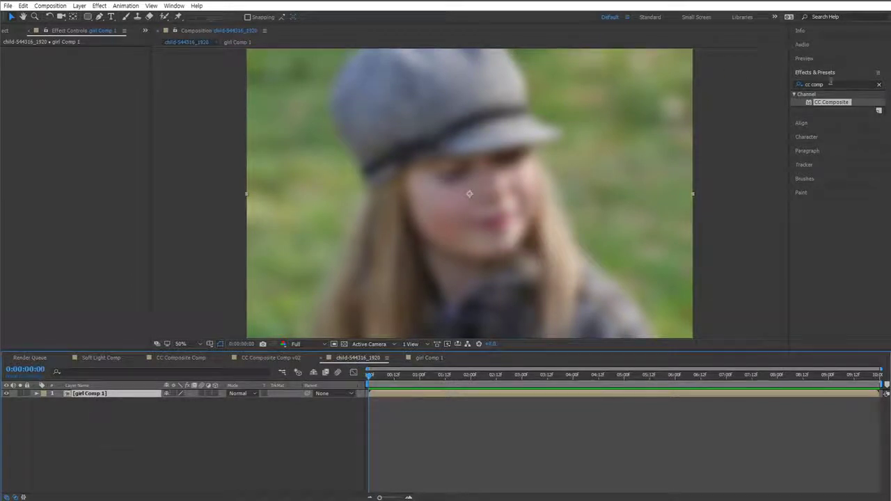
left_click_drag(838, 103, 92, 394)
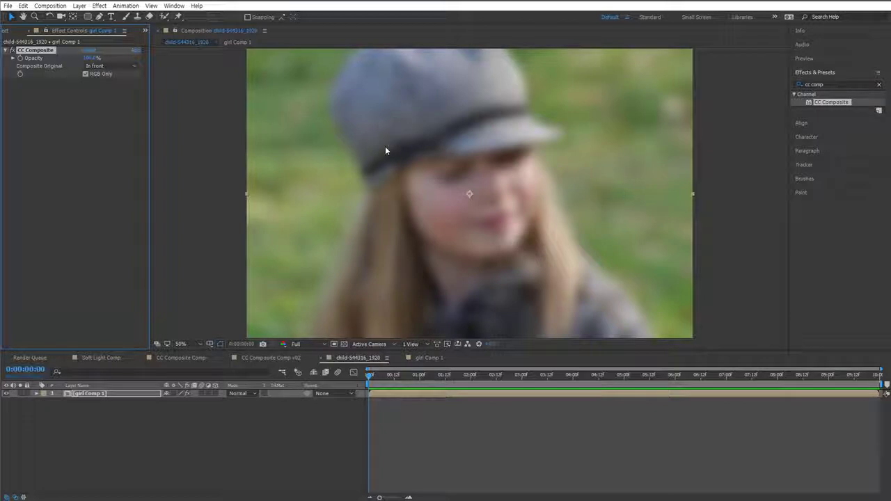
- Check the Fast Box Blur inside girl Comp 1 and return to the child-544316_1920 composition
double_click(104, 394)
left_click(107, 396)
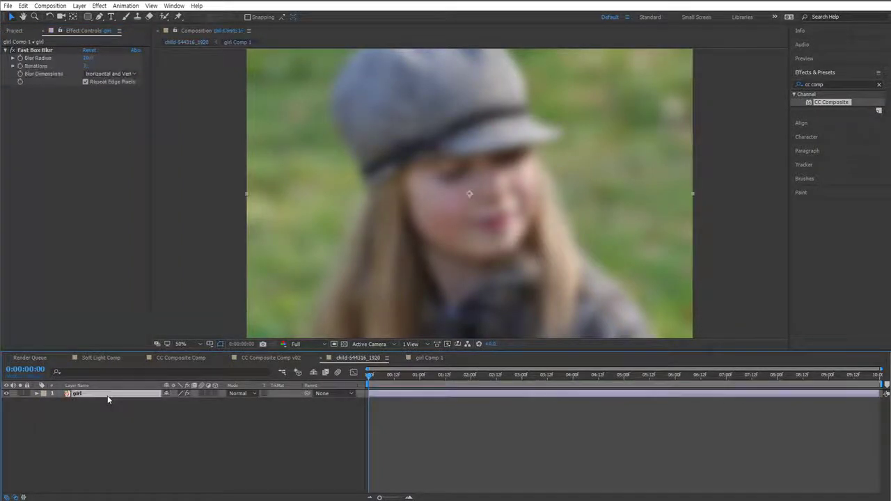
left_click(14, 52)
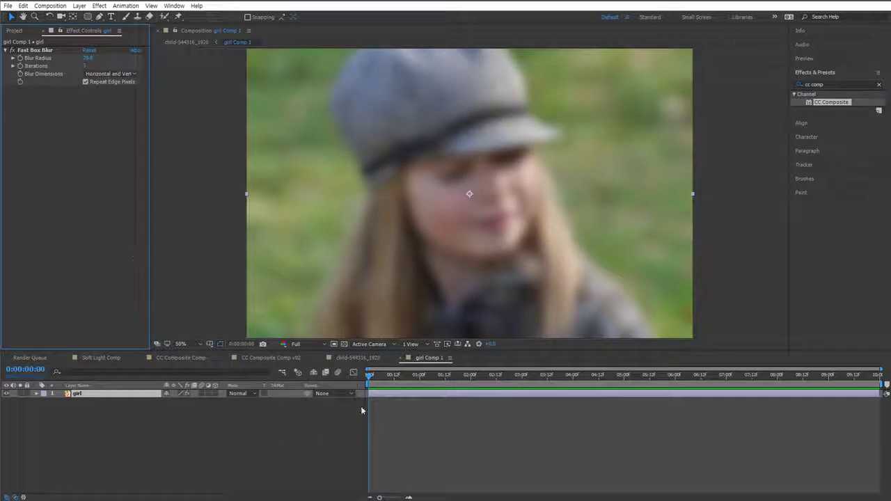
left_click(360, 358)
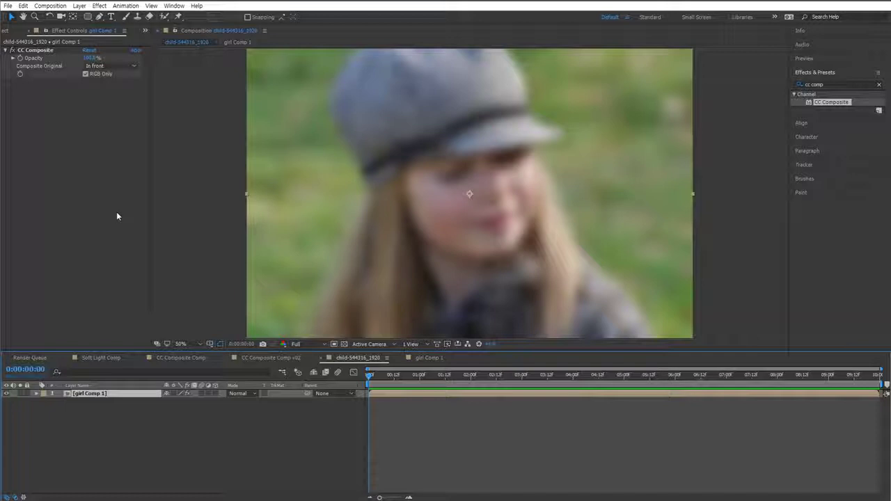
left_click(229, 429)
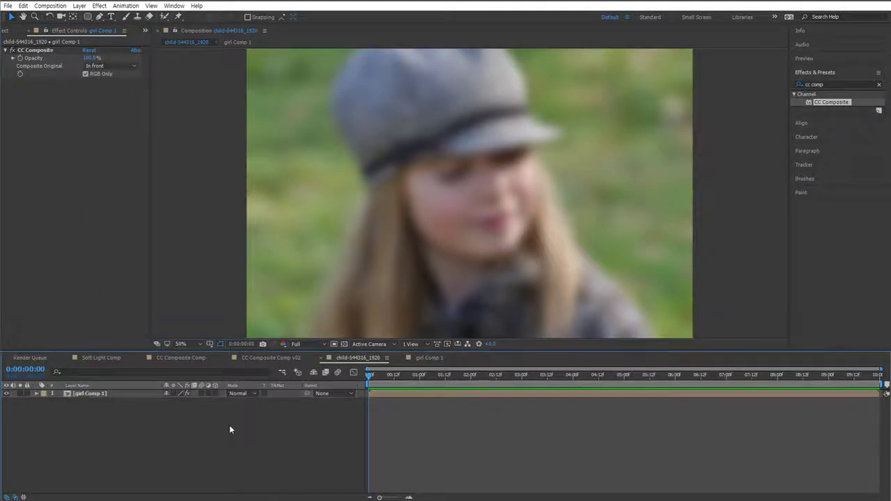
- Undo CC Composite and the pre-composition to restore the original girl layer
key("ctrl+z")
key("ctrl+z")
key("ctrl+z")
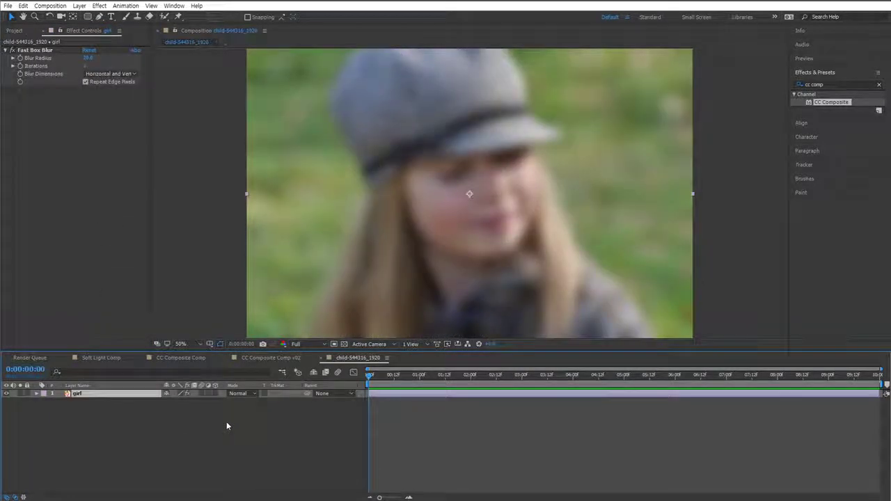
left_click(167, 430)
left_click(83, 395)
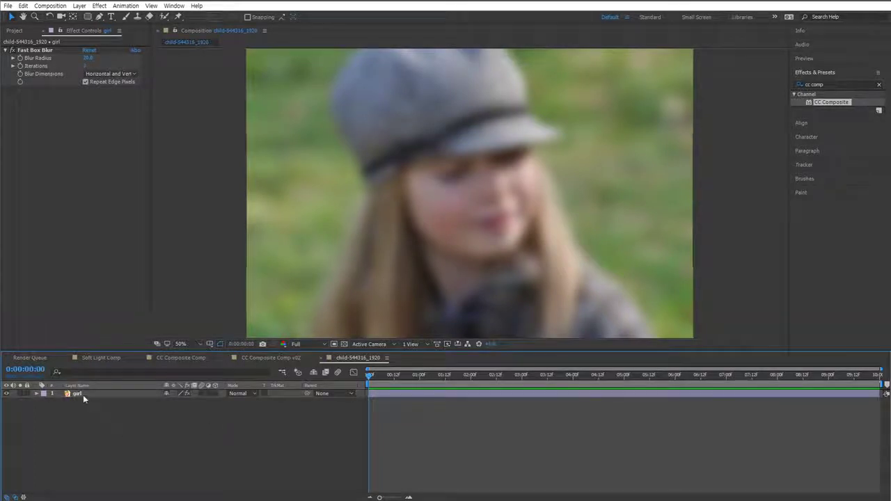
left_click(179, 394)
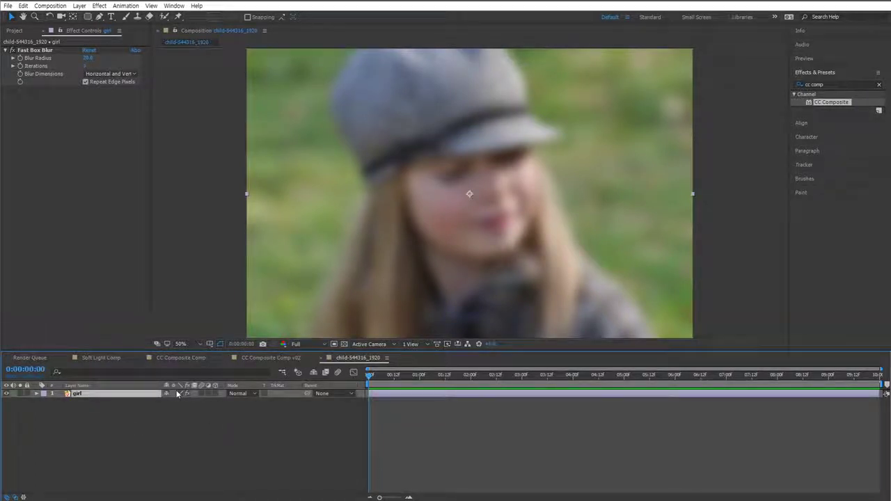
left_click(172, 412)
- Pre-compose the girl layer as girl Comp 1, leaving all attributes in child-544316_1920
left_click(88, 394)
key("ctrl+shift+c")
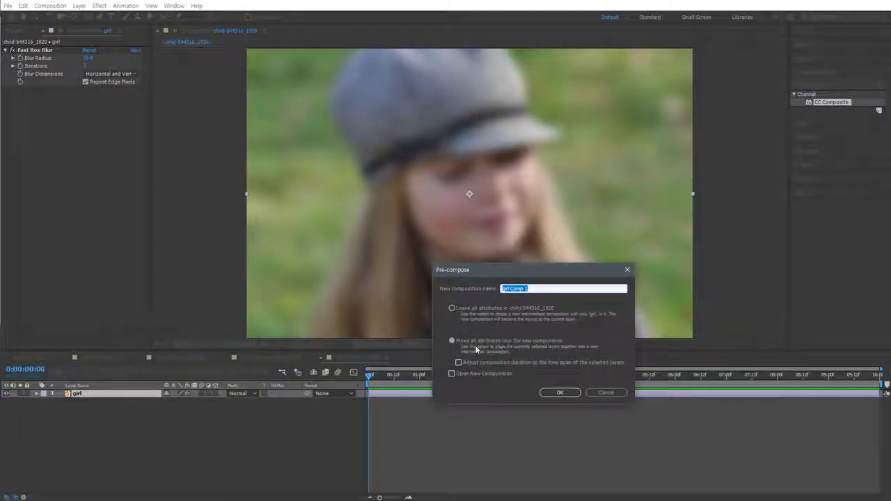
left_click(476, 313)
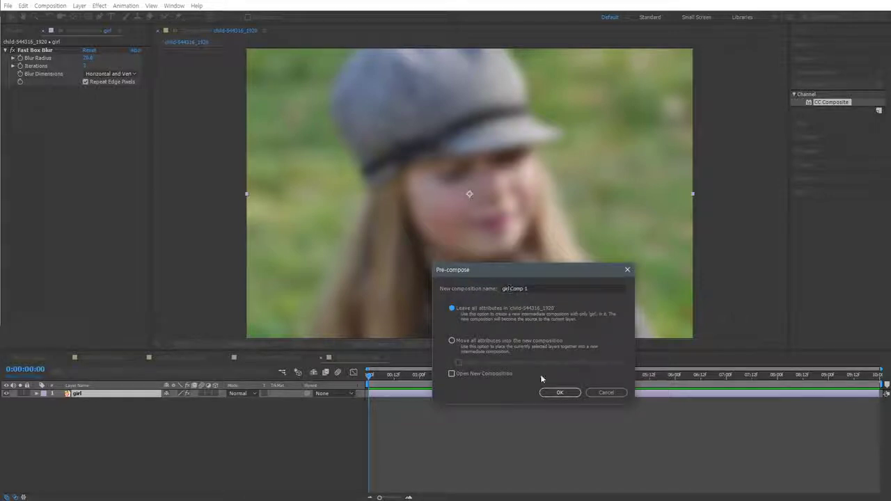
left_click(560, 392)
left_click(79, 413)
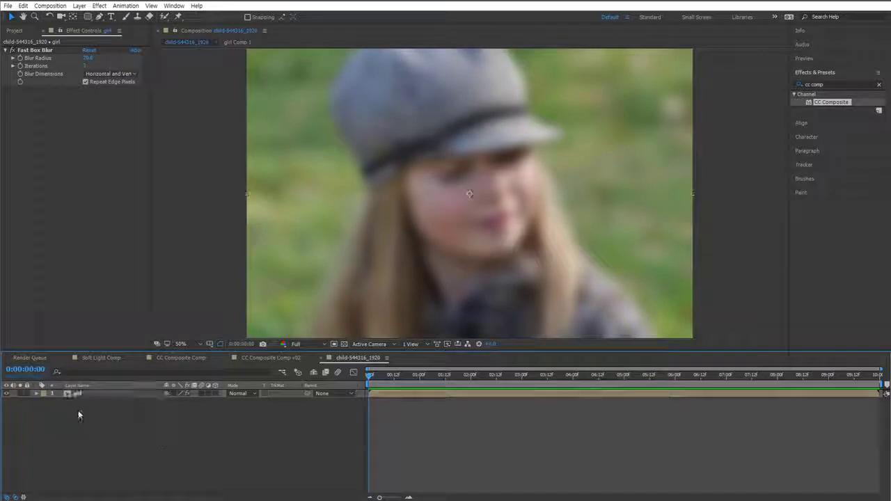
- Check the child-544316_1920.jpg layer inside girl Comp 1 for effects, and inspect the Fast Box Blur on the girl layer in child-544316_1920
left_click(87, 393)
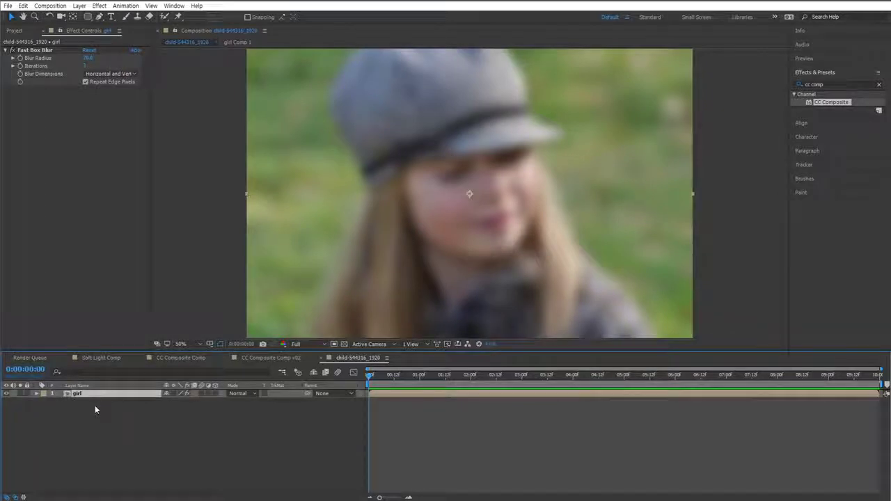
double_click(93, 394)
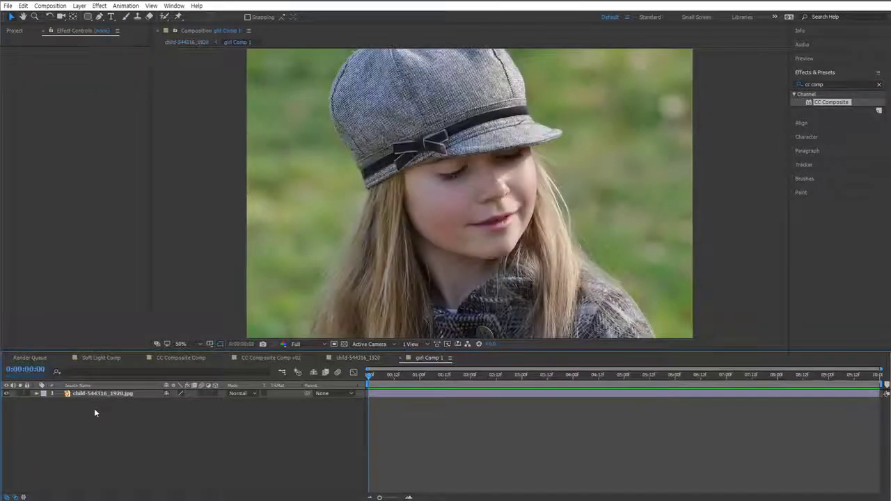
left_click(104, 393)
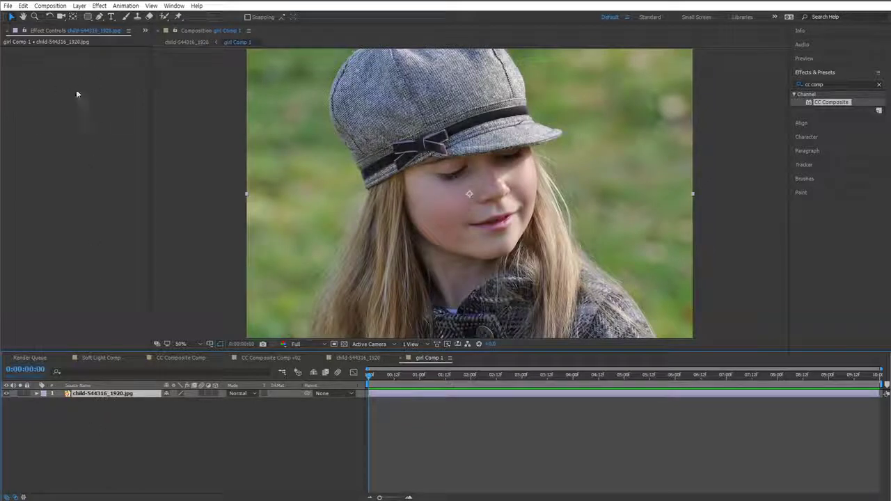
left_click(345, 360)
left_click(126, 418)
left_click(88, 397)
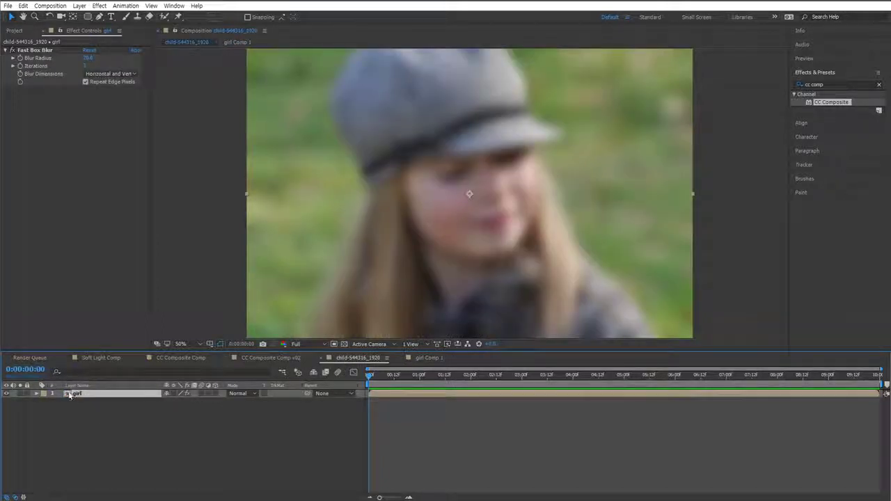
left_click(38, 52)
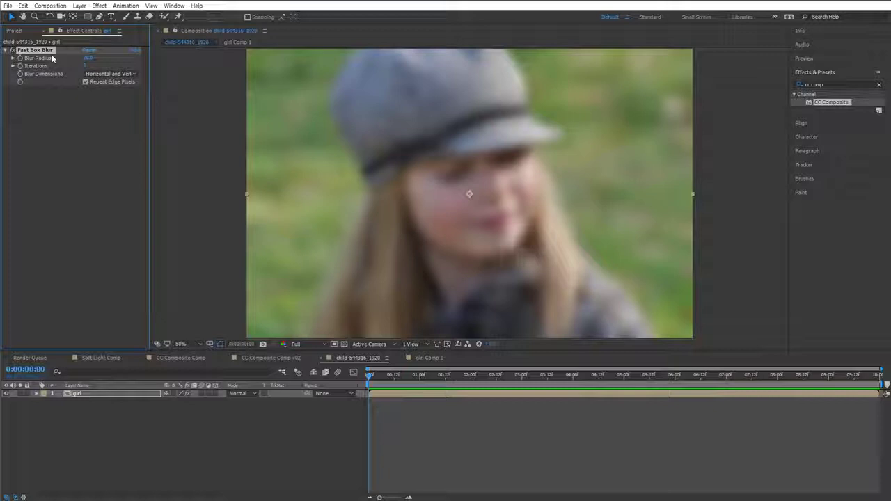
left_click(54, 338)
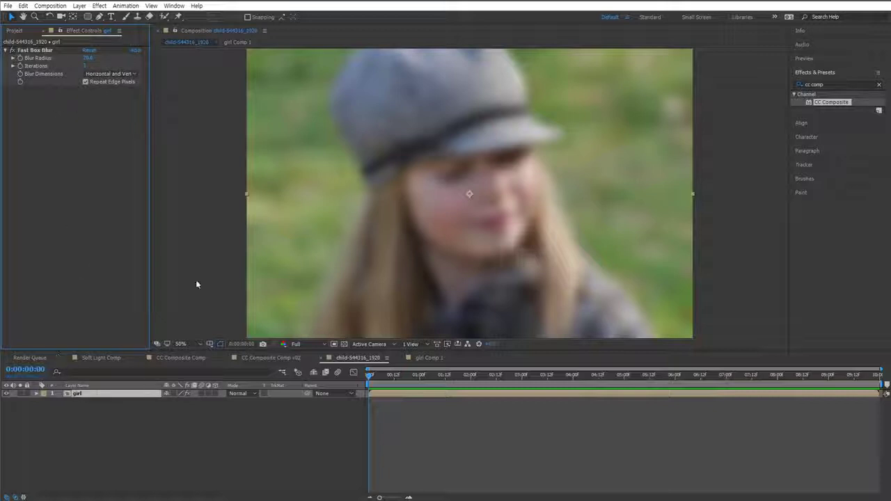
- Apply CC Composite below Fast Box Blur on the pre-composed girl layer and set Composite Original to Screen
left_click_drag(834, 106, 88, 274)
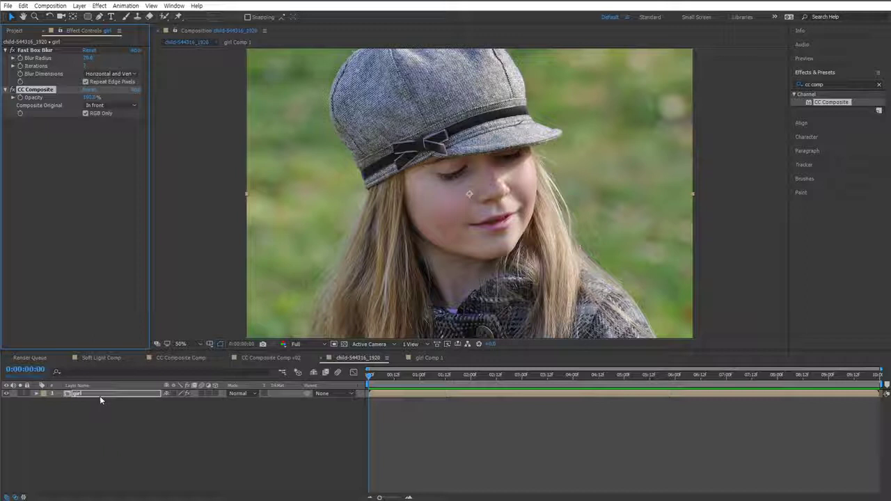
left_click(107, 107)
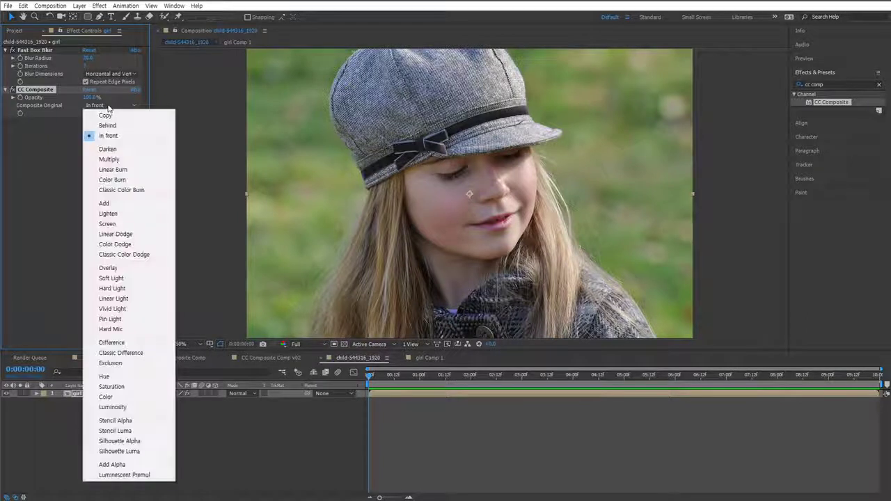
left_click(109, 223)
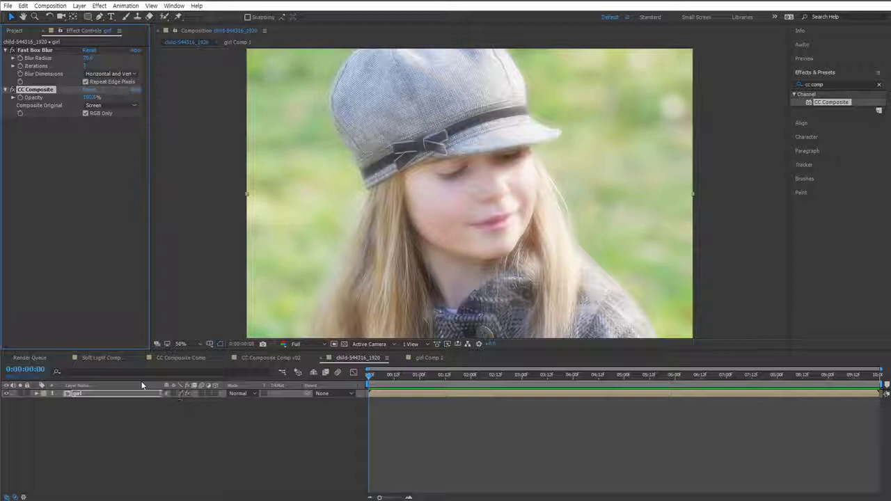
- Bring up the CC Composite Comp v02 composition with the Hello World text layer
key("Return")
left_click(403, 428)
left_click(270, 357)
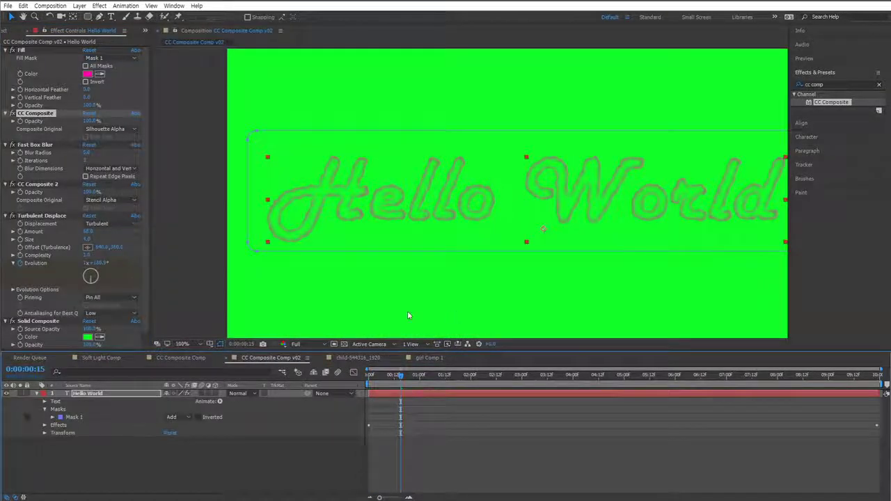